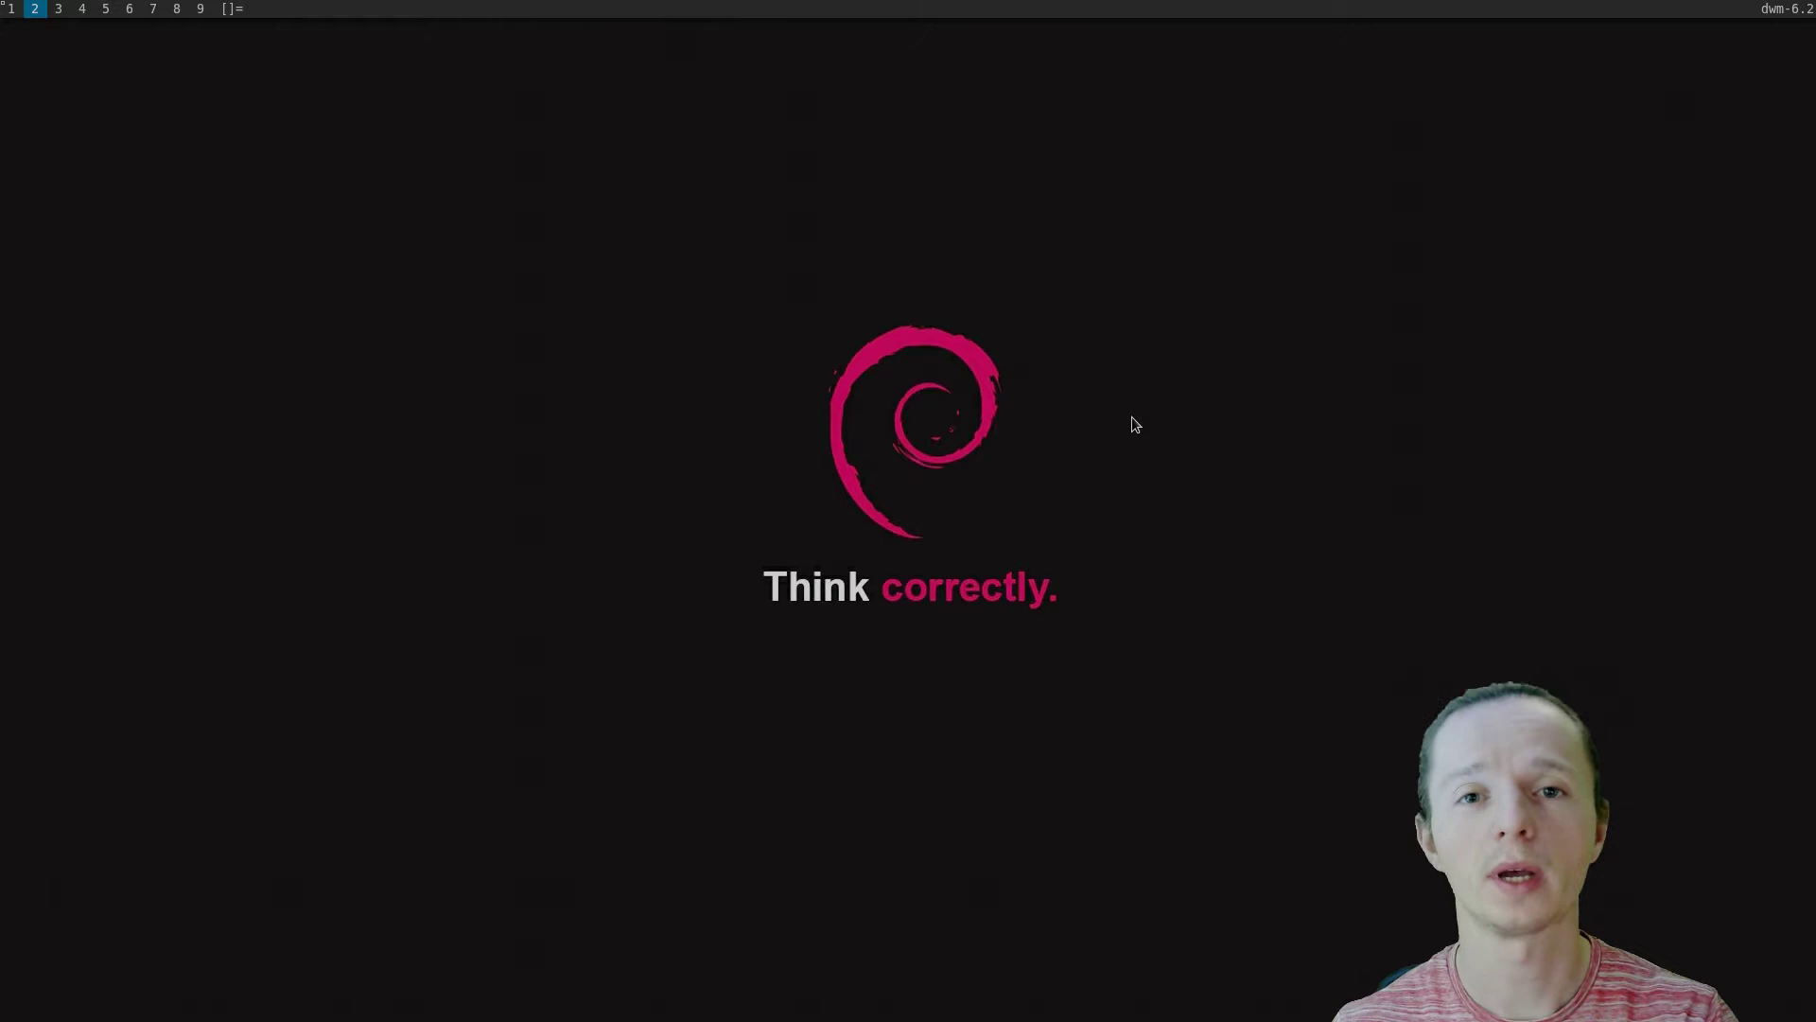
# Open a new terminal and enter 'Xephyr :5', correcting the mistyped letters
pyautogui.hotkey('alt', 'shift', 'Return')
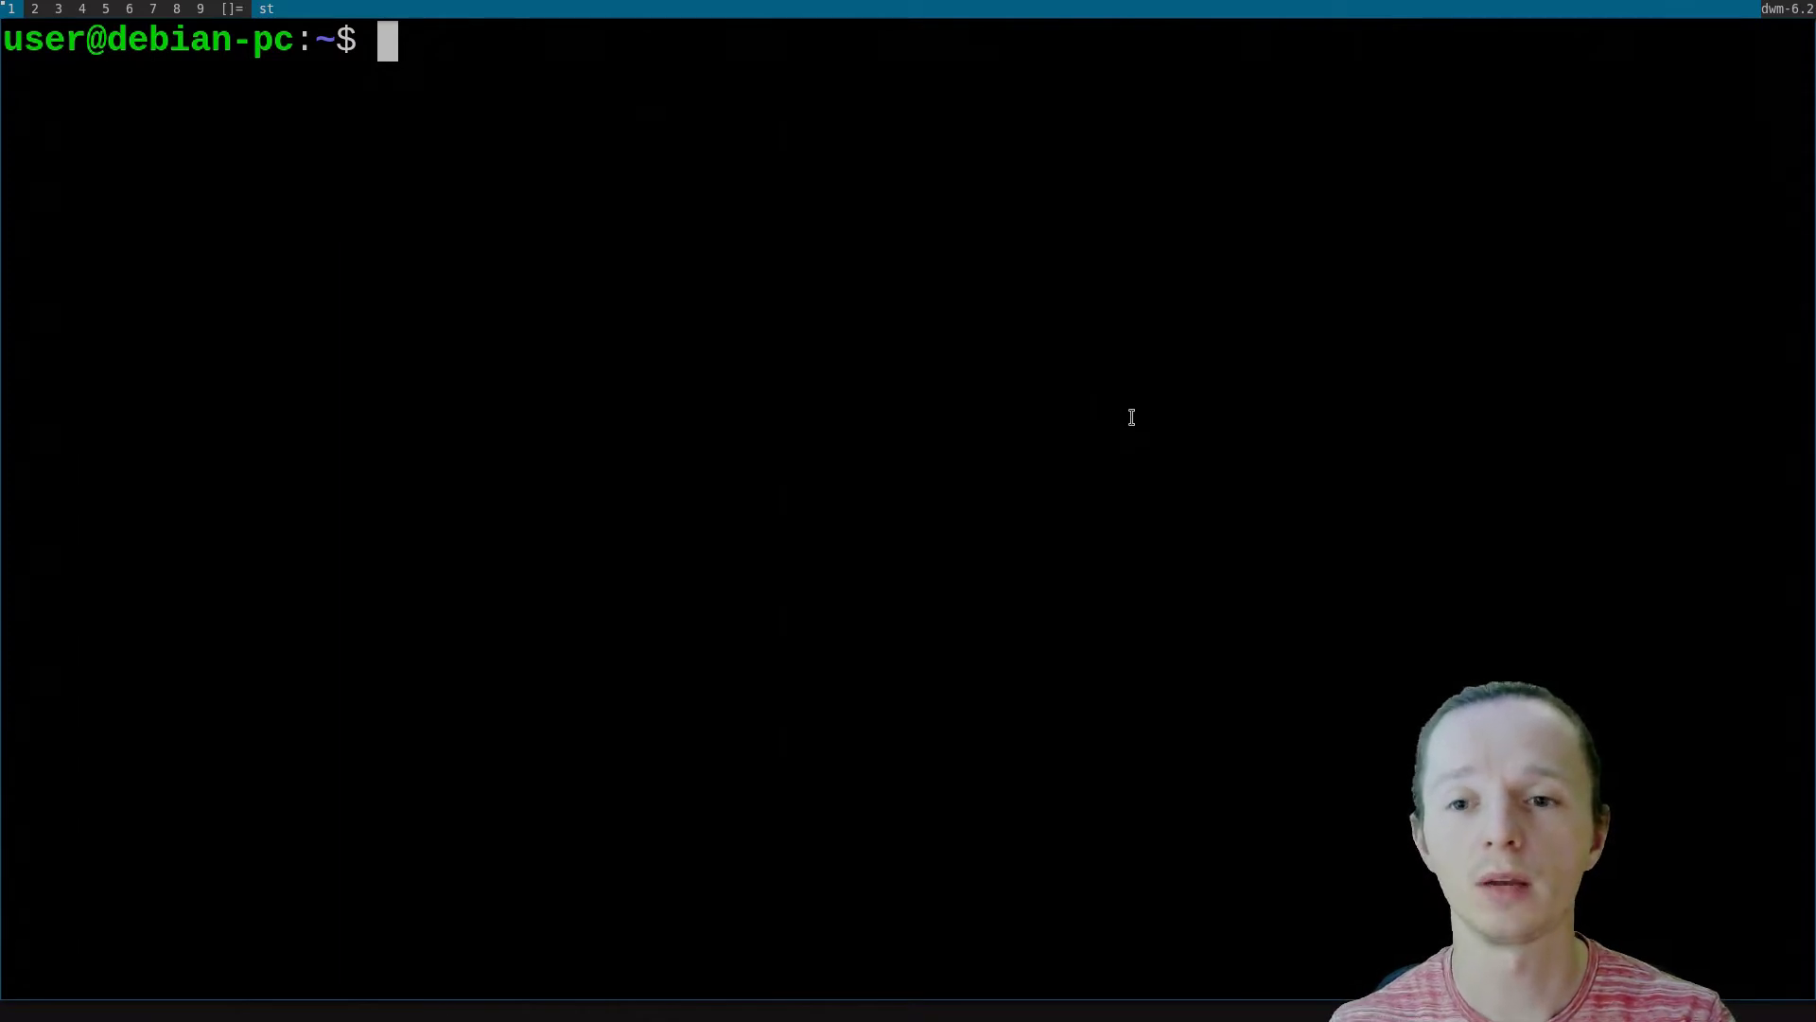
pyautogui.write('Xpe')
pyautogui.press('BackSpace')
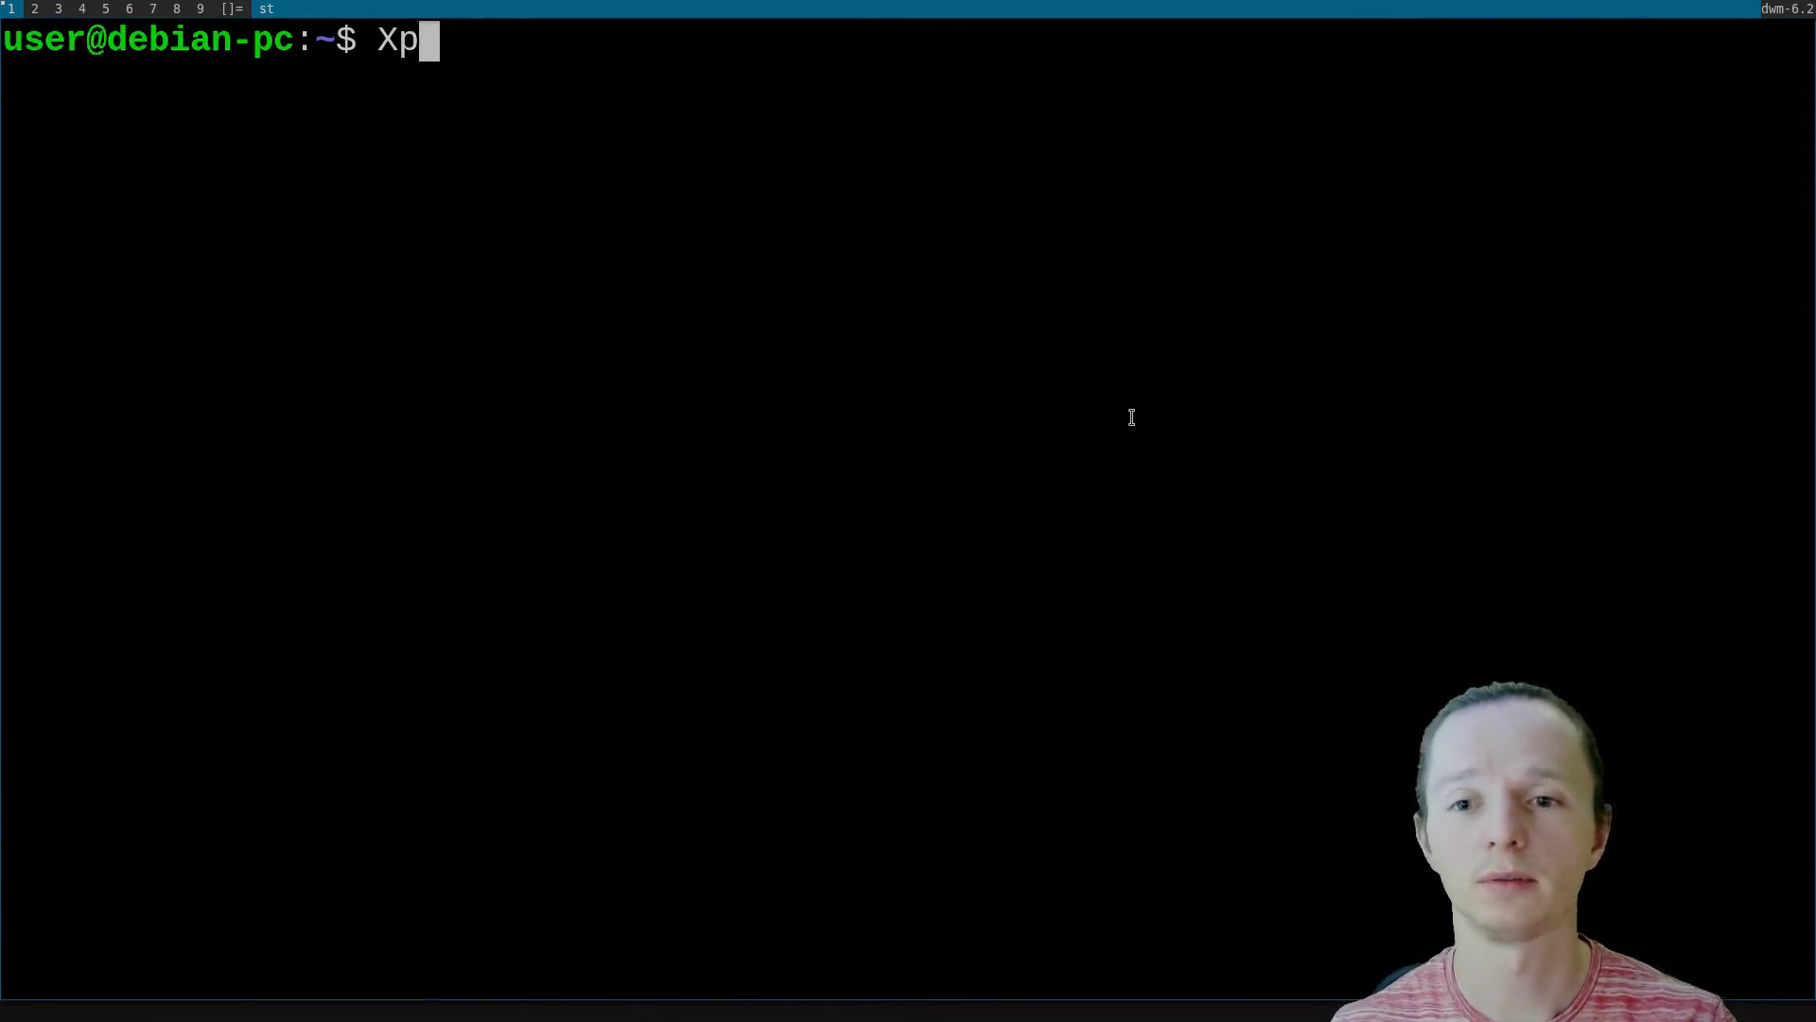
pyautogui.press('BackSpace')
pyautogui.write('ephyr ')
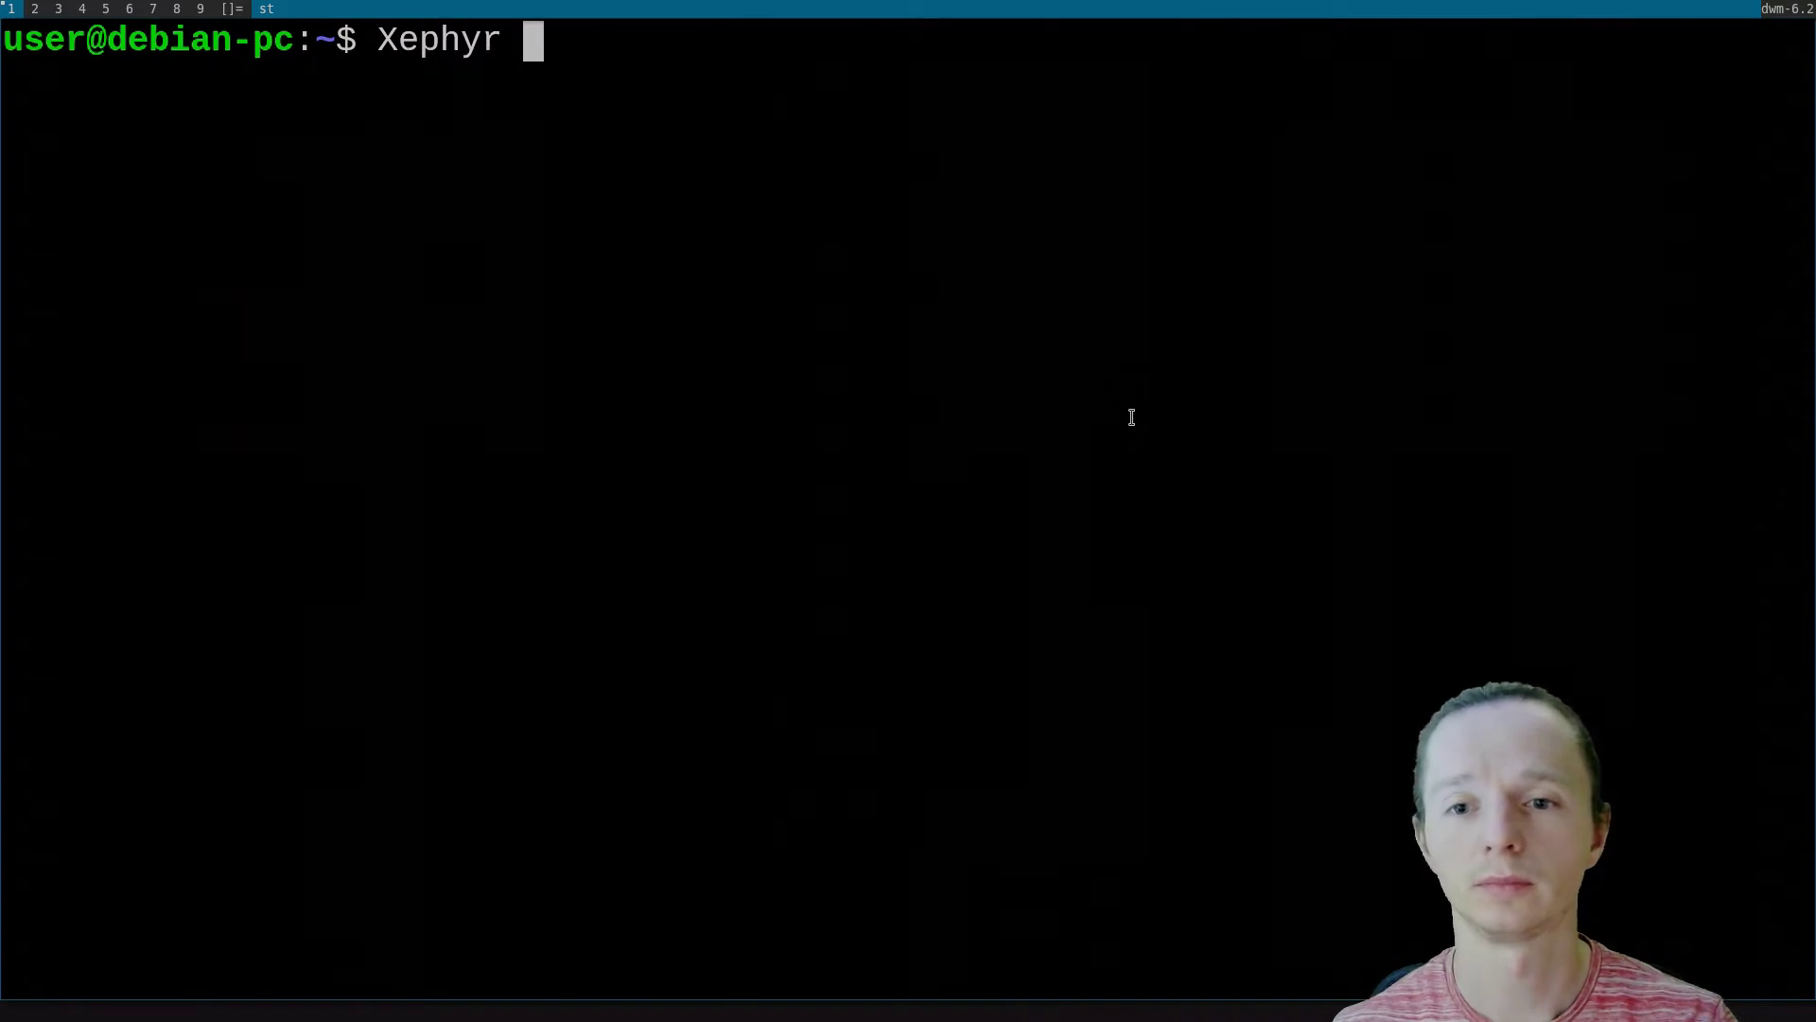
pyautogui.write(':')
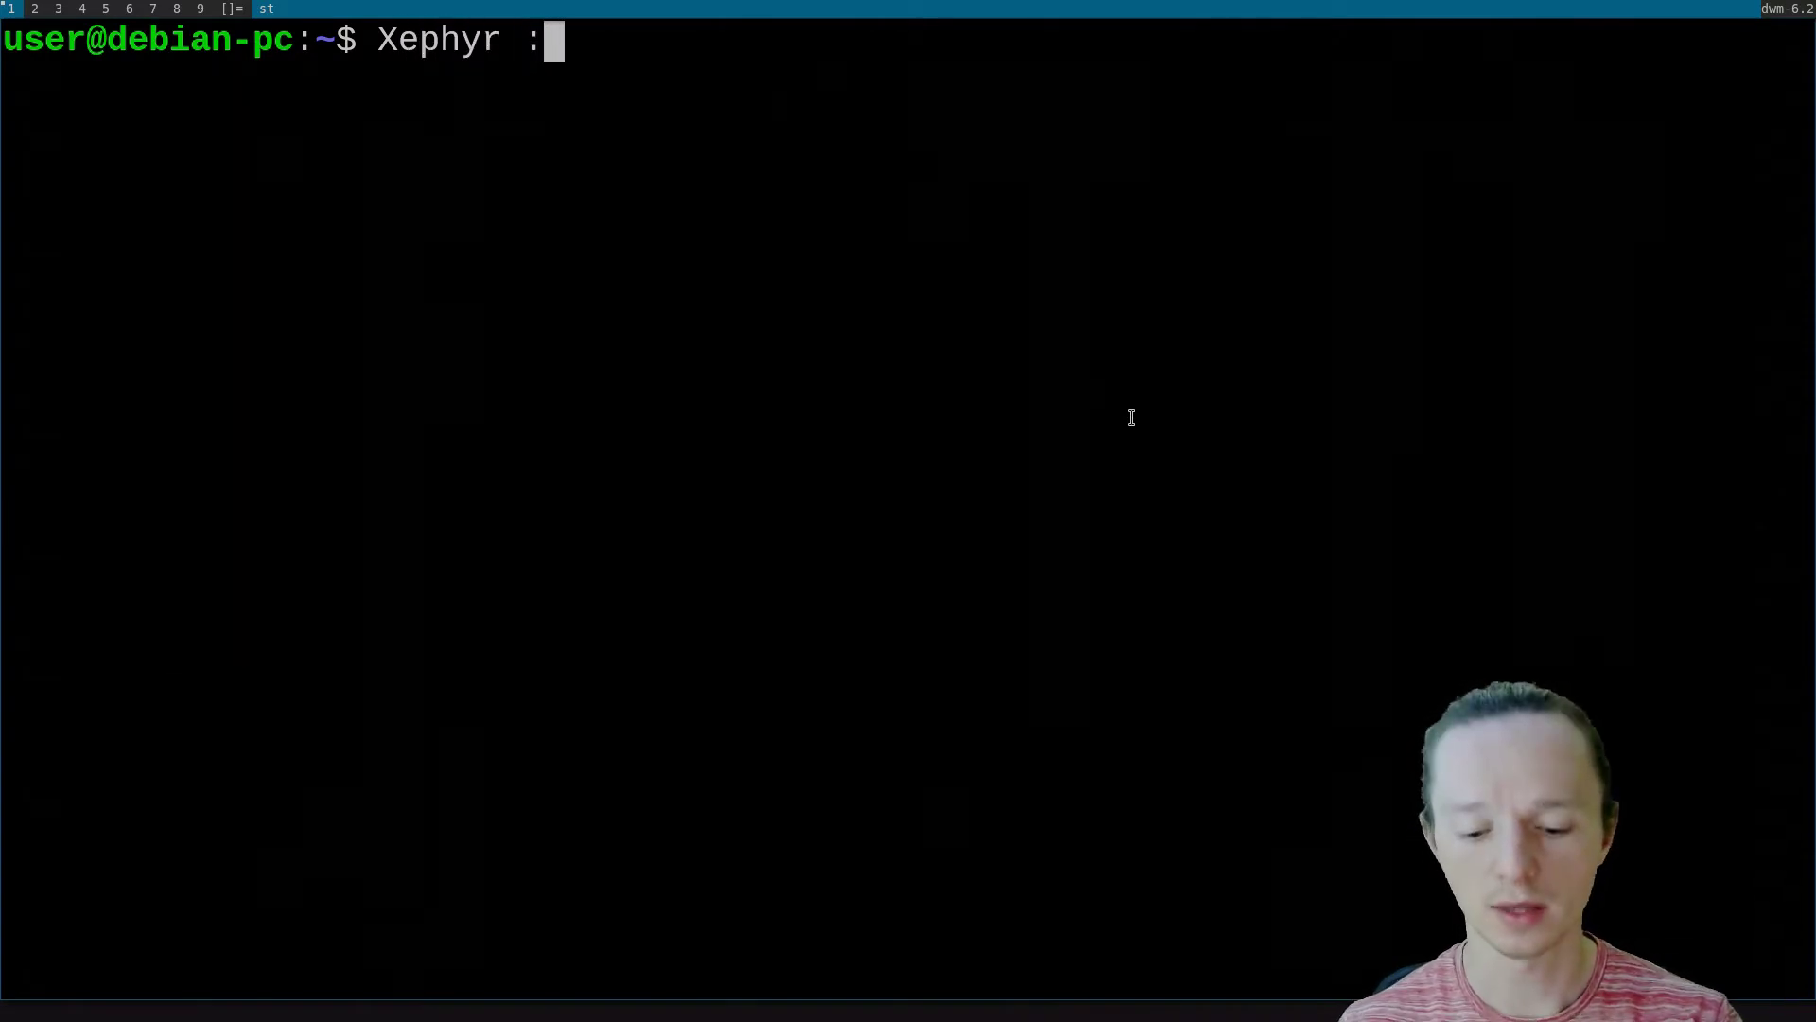
pyautogui.write('5')
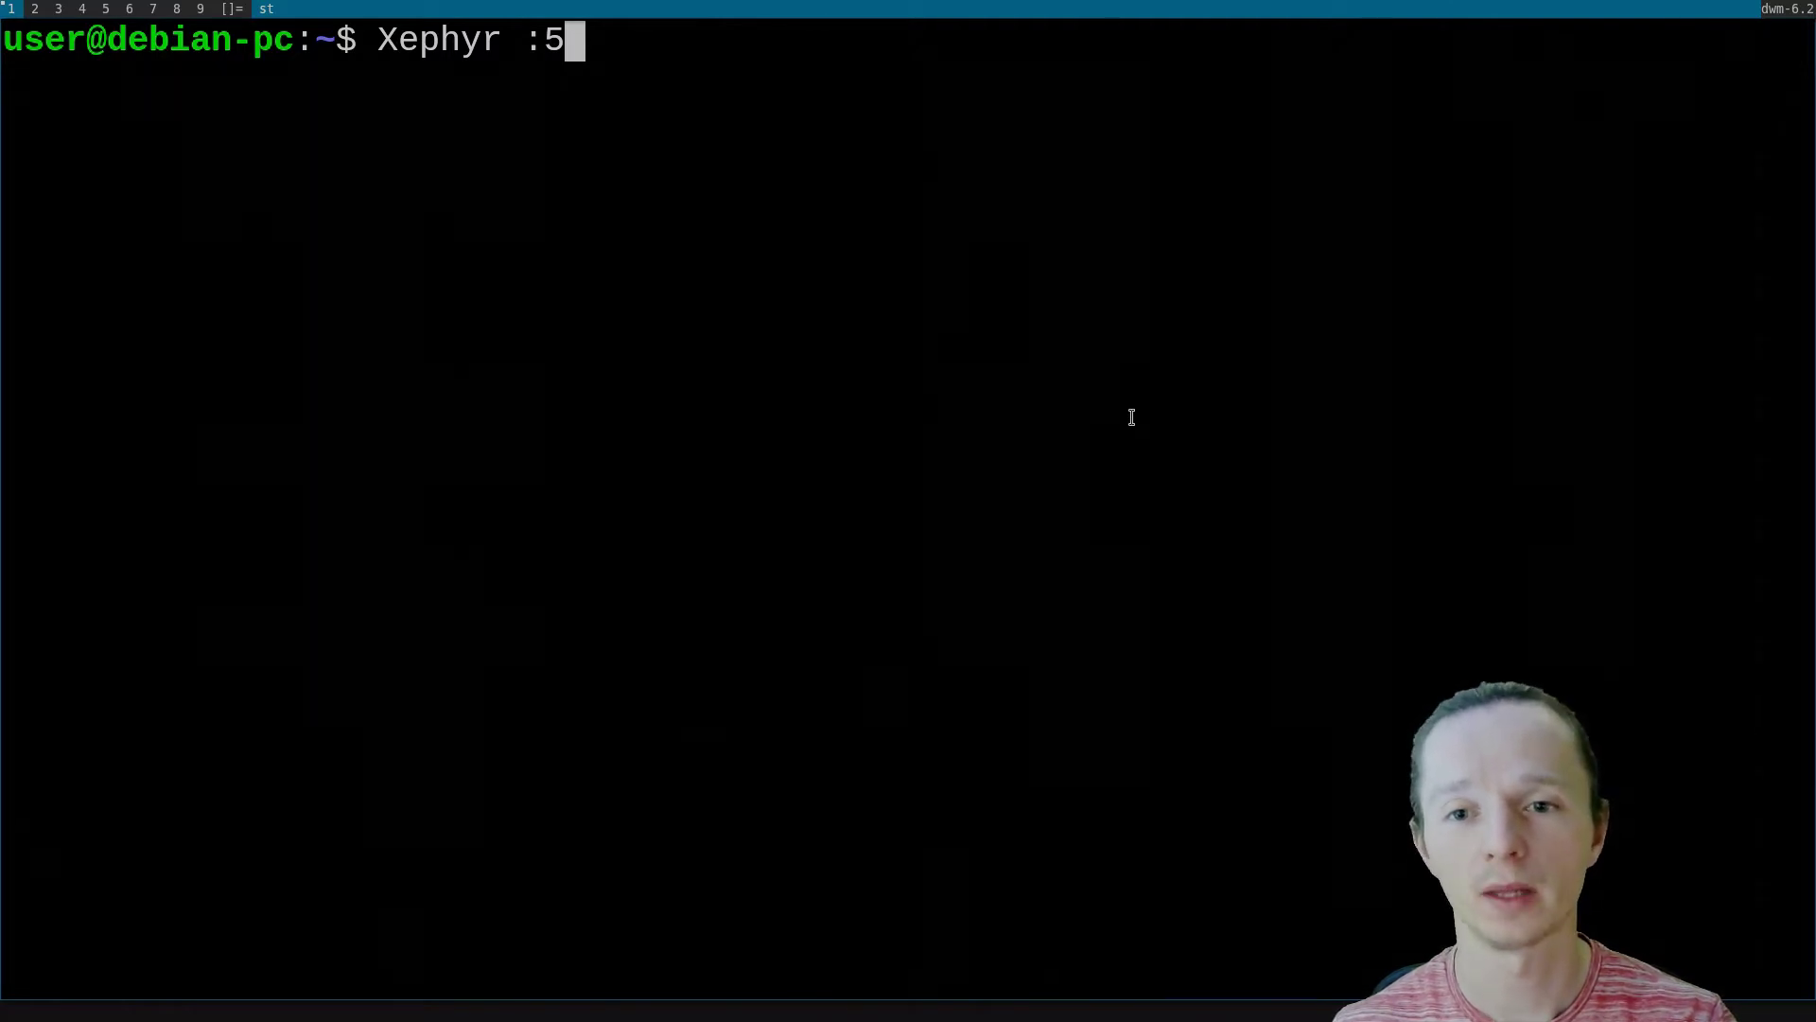
# Launch Xephyr on display :5 and move its window toward the screen centre
pyautogui.press('Return')
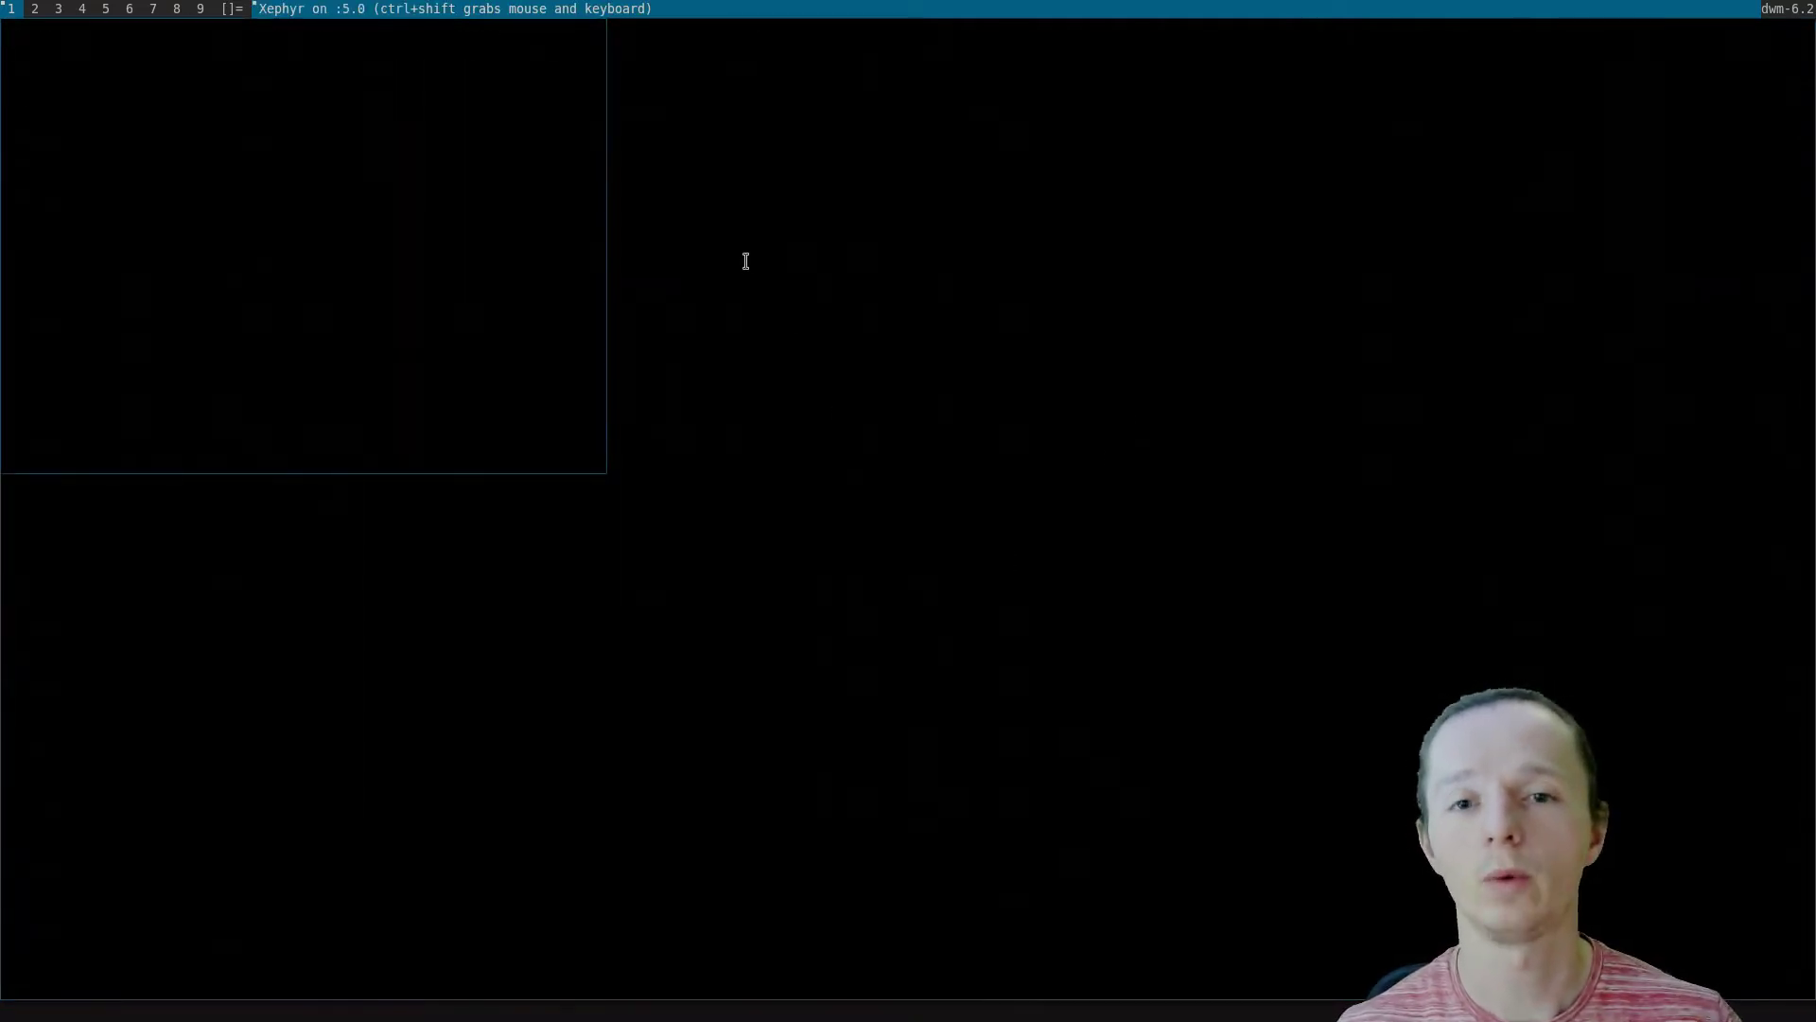
pyautogui.moveTo(283, 160); pyautogui.dragTo(1107, 277)
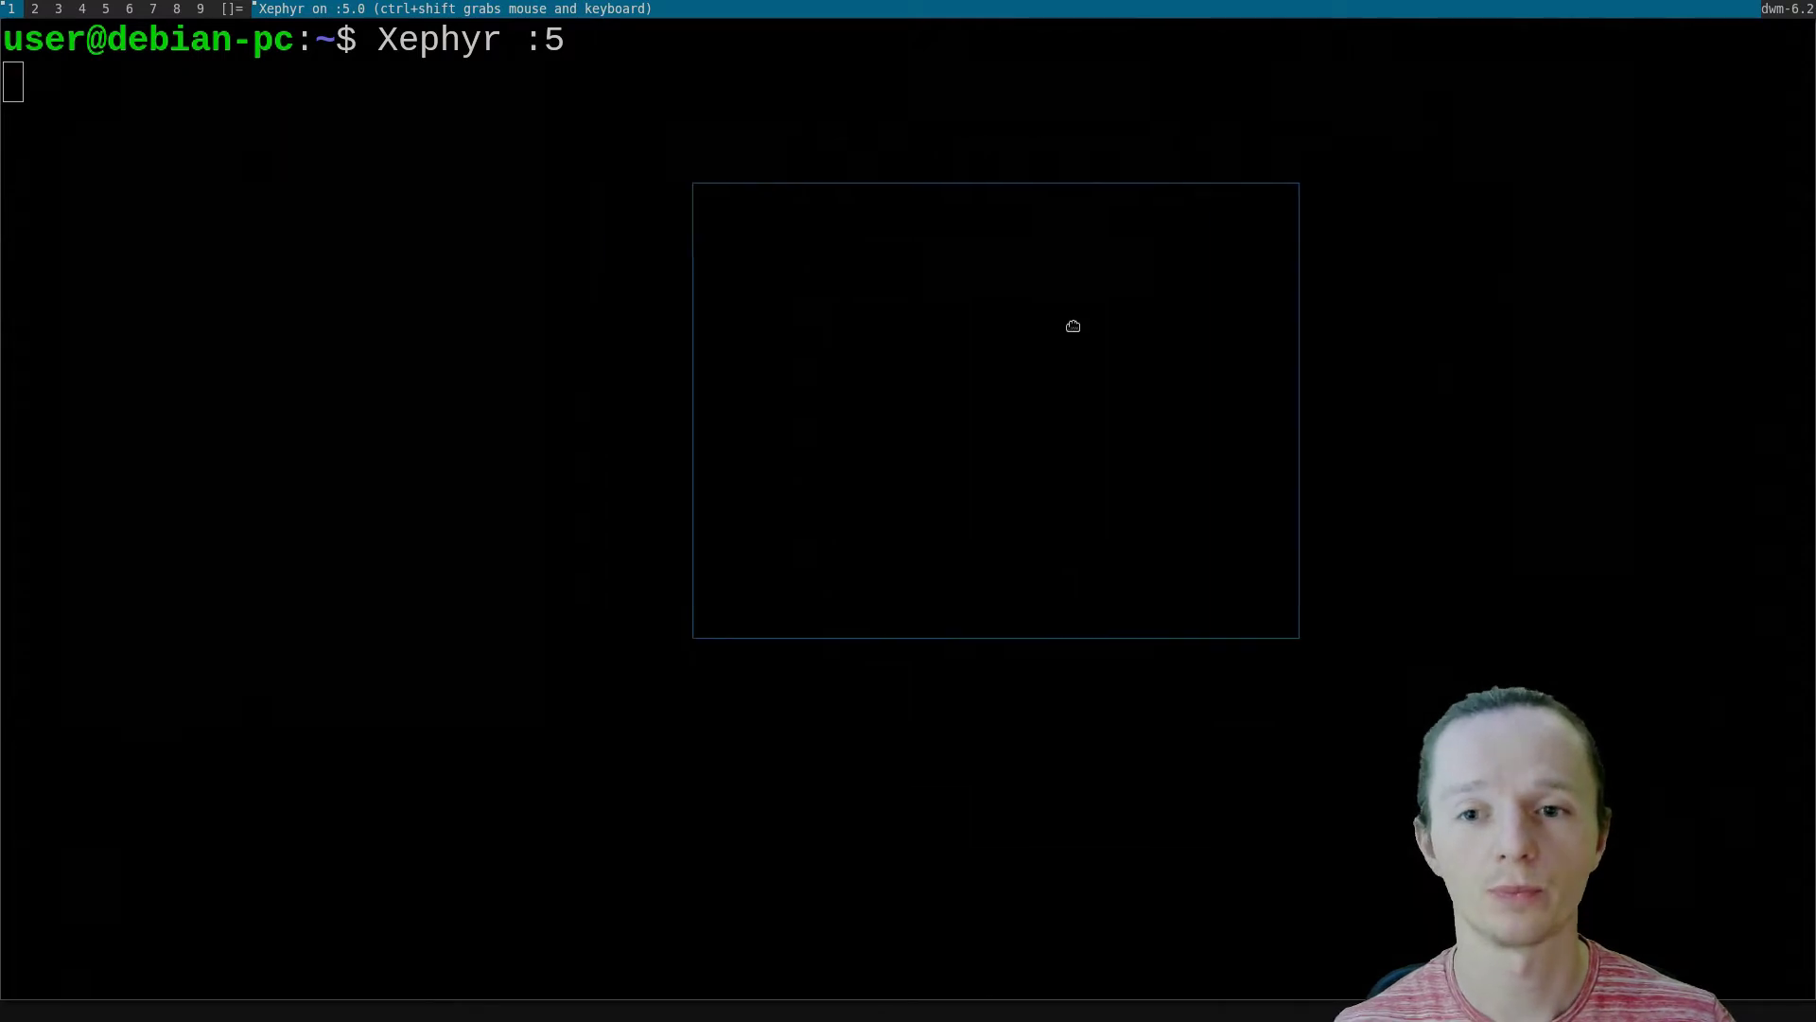
pyautogui.moveTo(1187, 278)
pyautogui.mouseDown()
pyautogui.moveTo(1225, 301)
pyautogui.moveTo(1205, 250)
pyautogui.mouseUp()
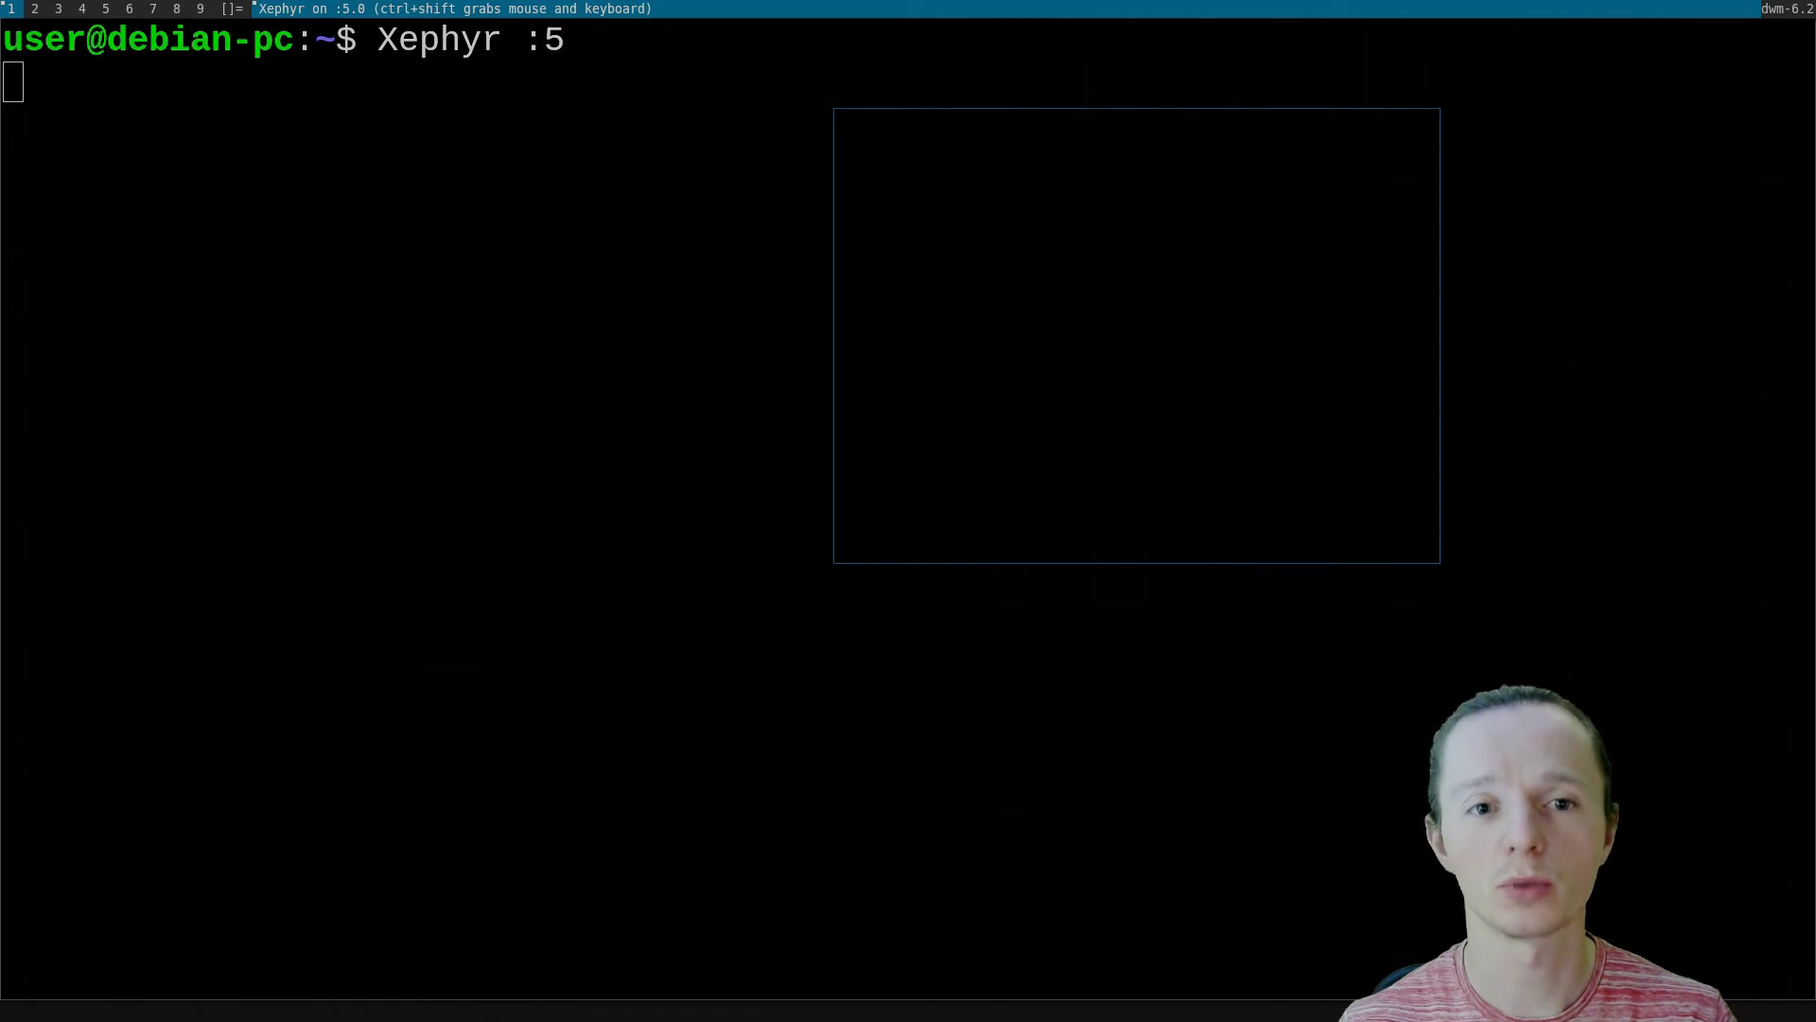
# Stop Xephyr and extend its command with -ac -br -noreset -screen 1920x1080 -dpi 96 -zaphod -glamor
pyautogui.hotkey('ctrl', 'c')
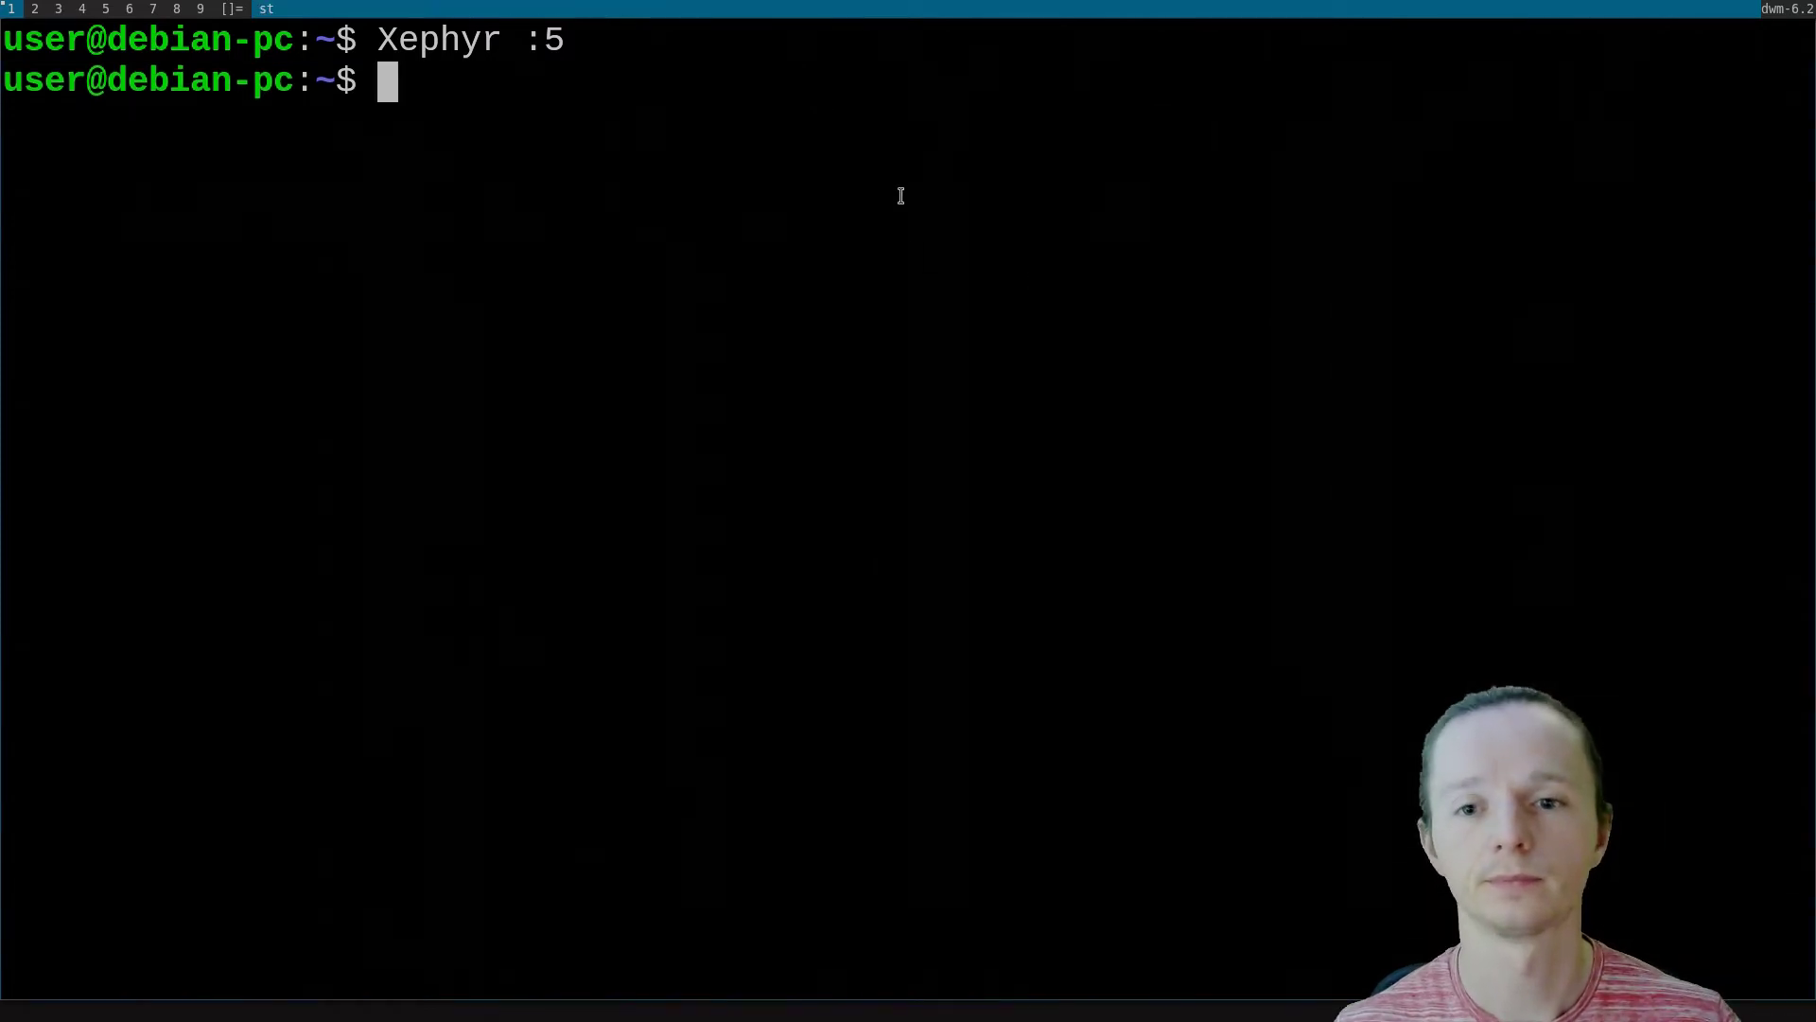
pyautogui.press('Up')
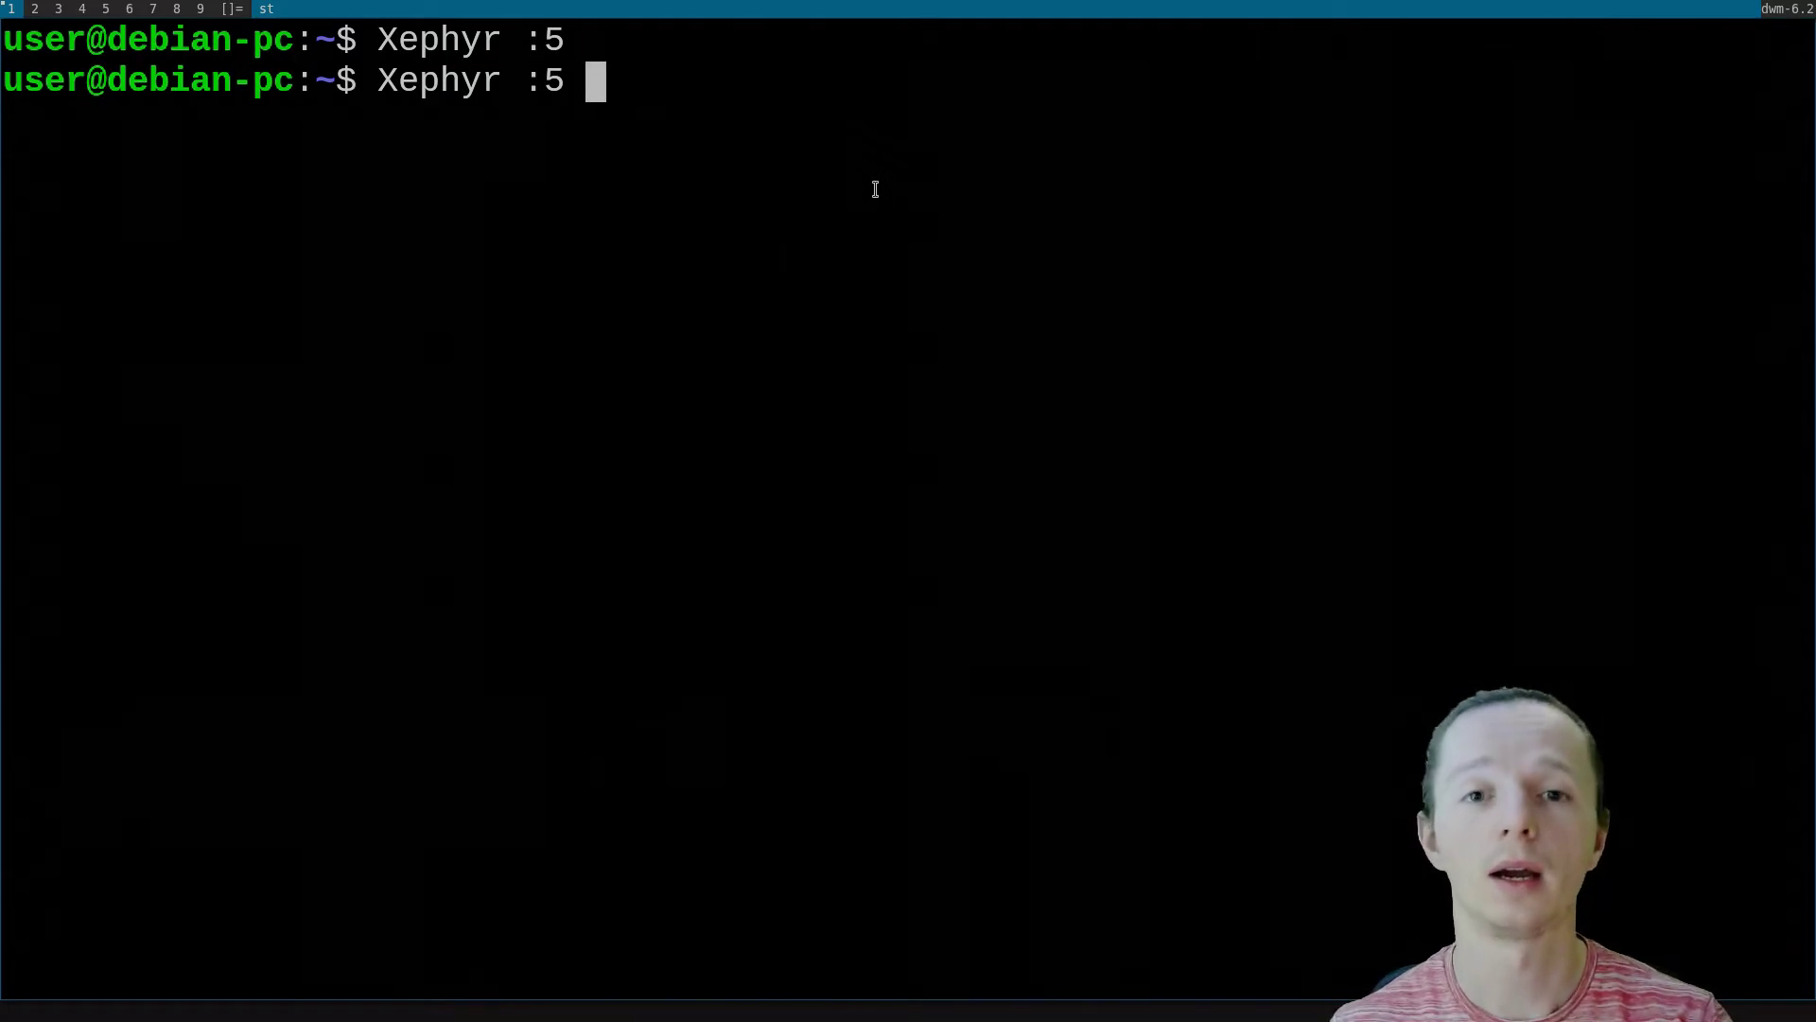
pyautogui.write('-')
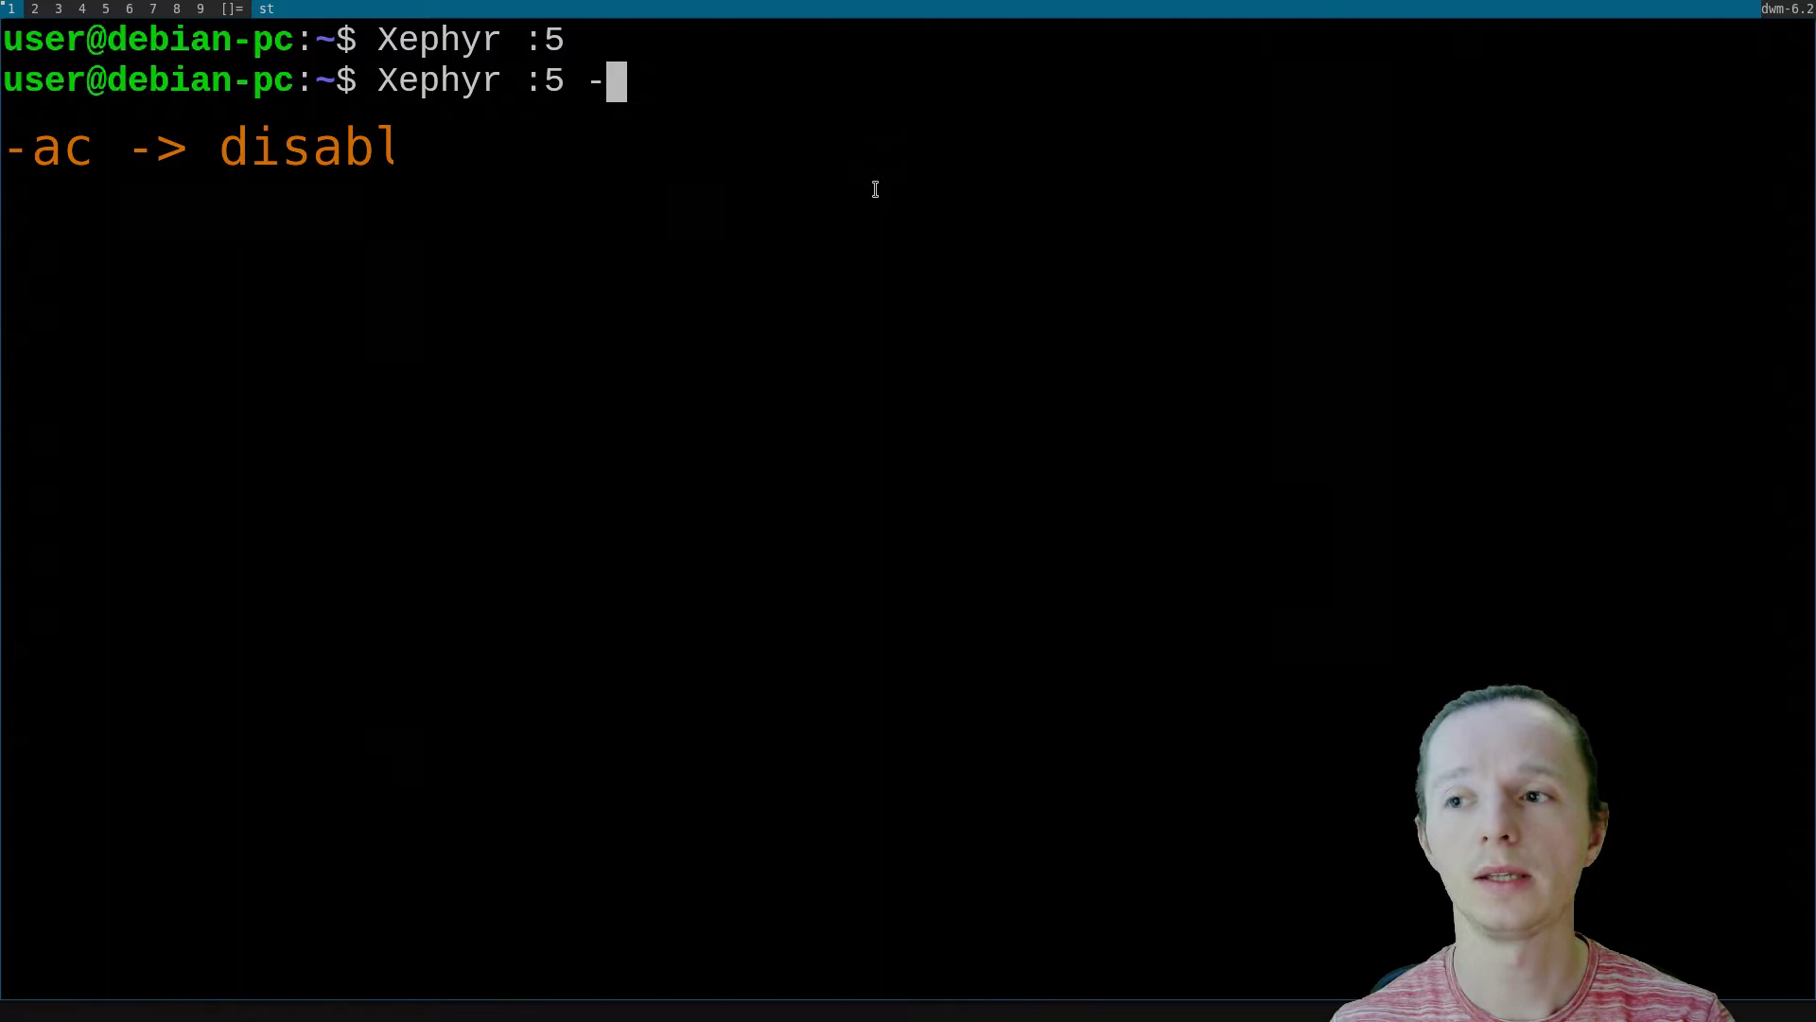
pyautogui.write('ac')
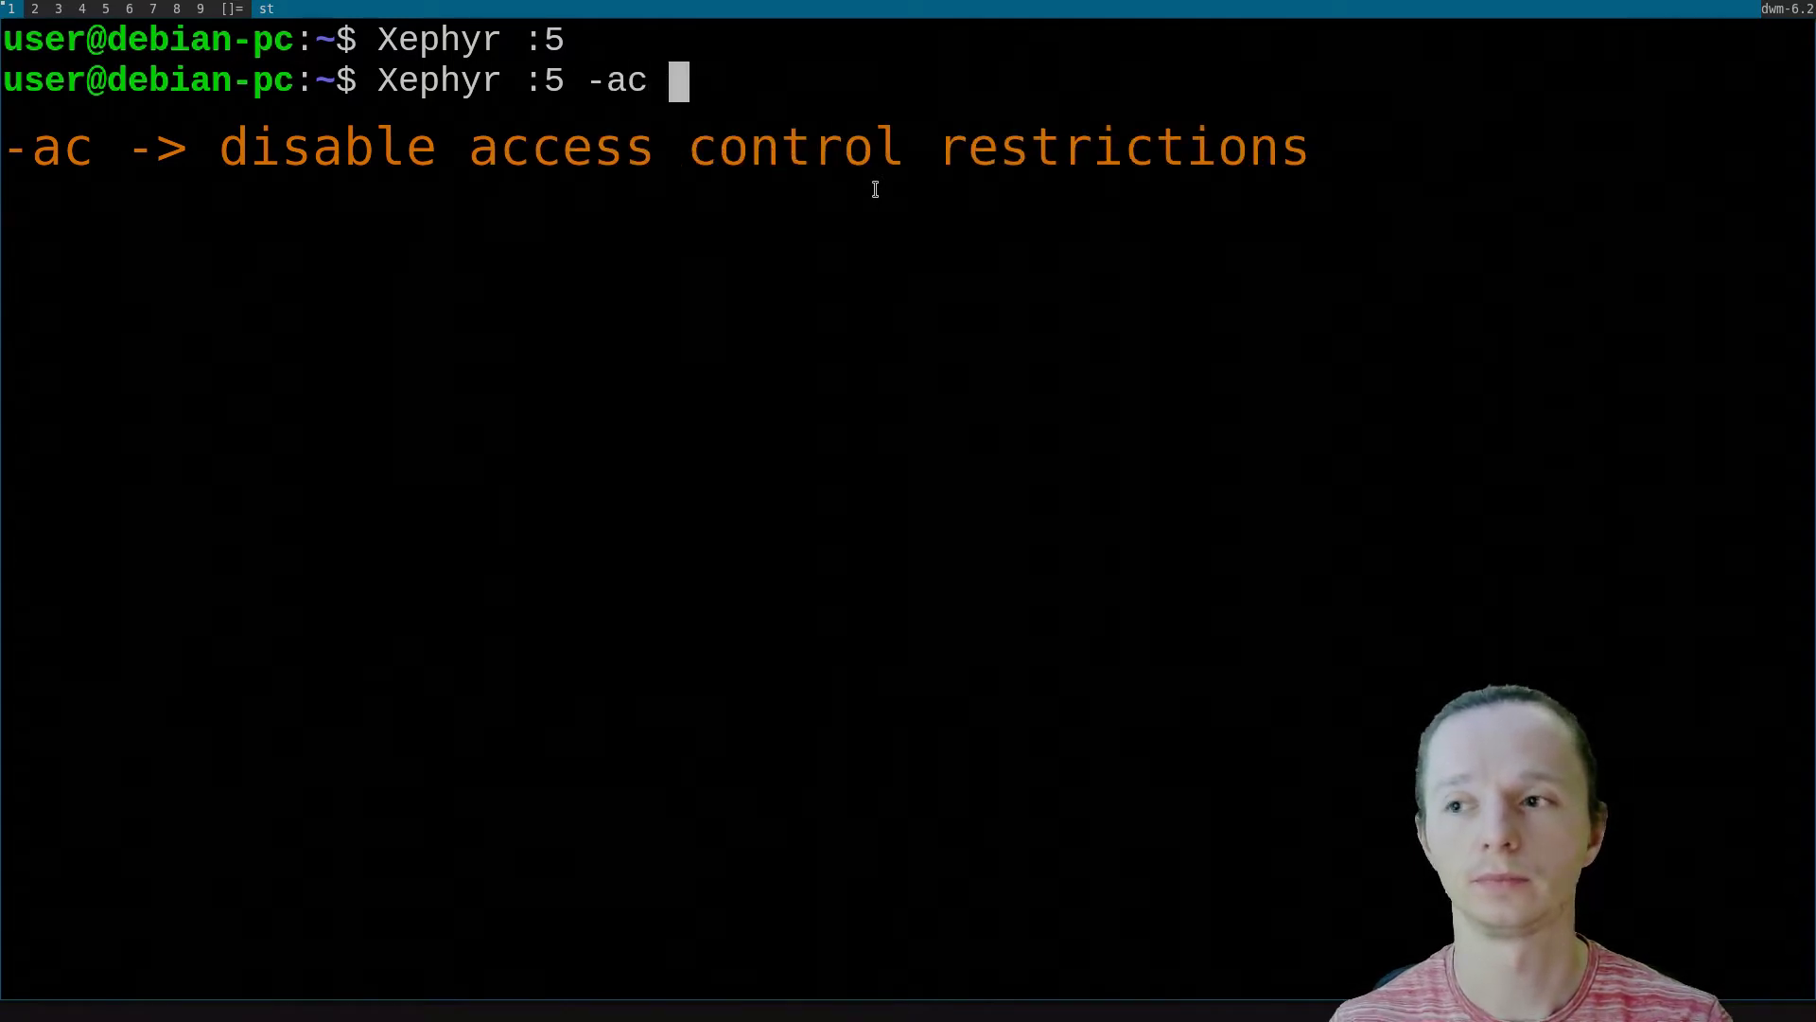
pyautogui.write(' -')
pyautogui.write('b')
pyautogui.write('r')
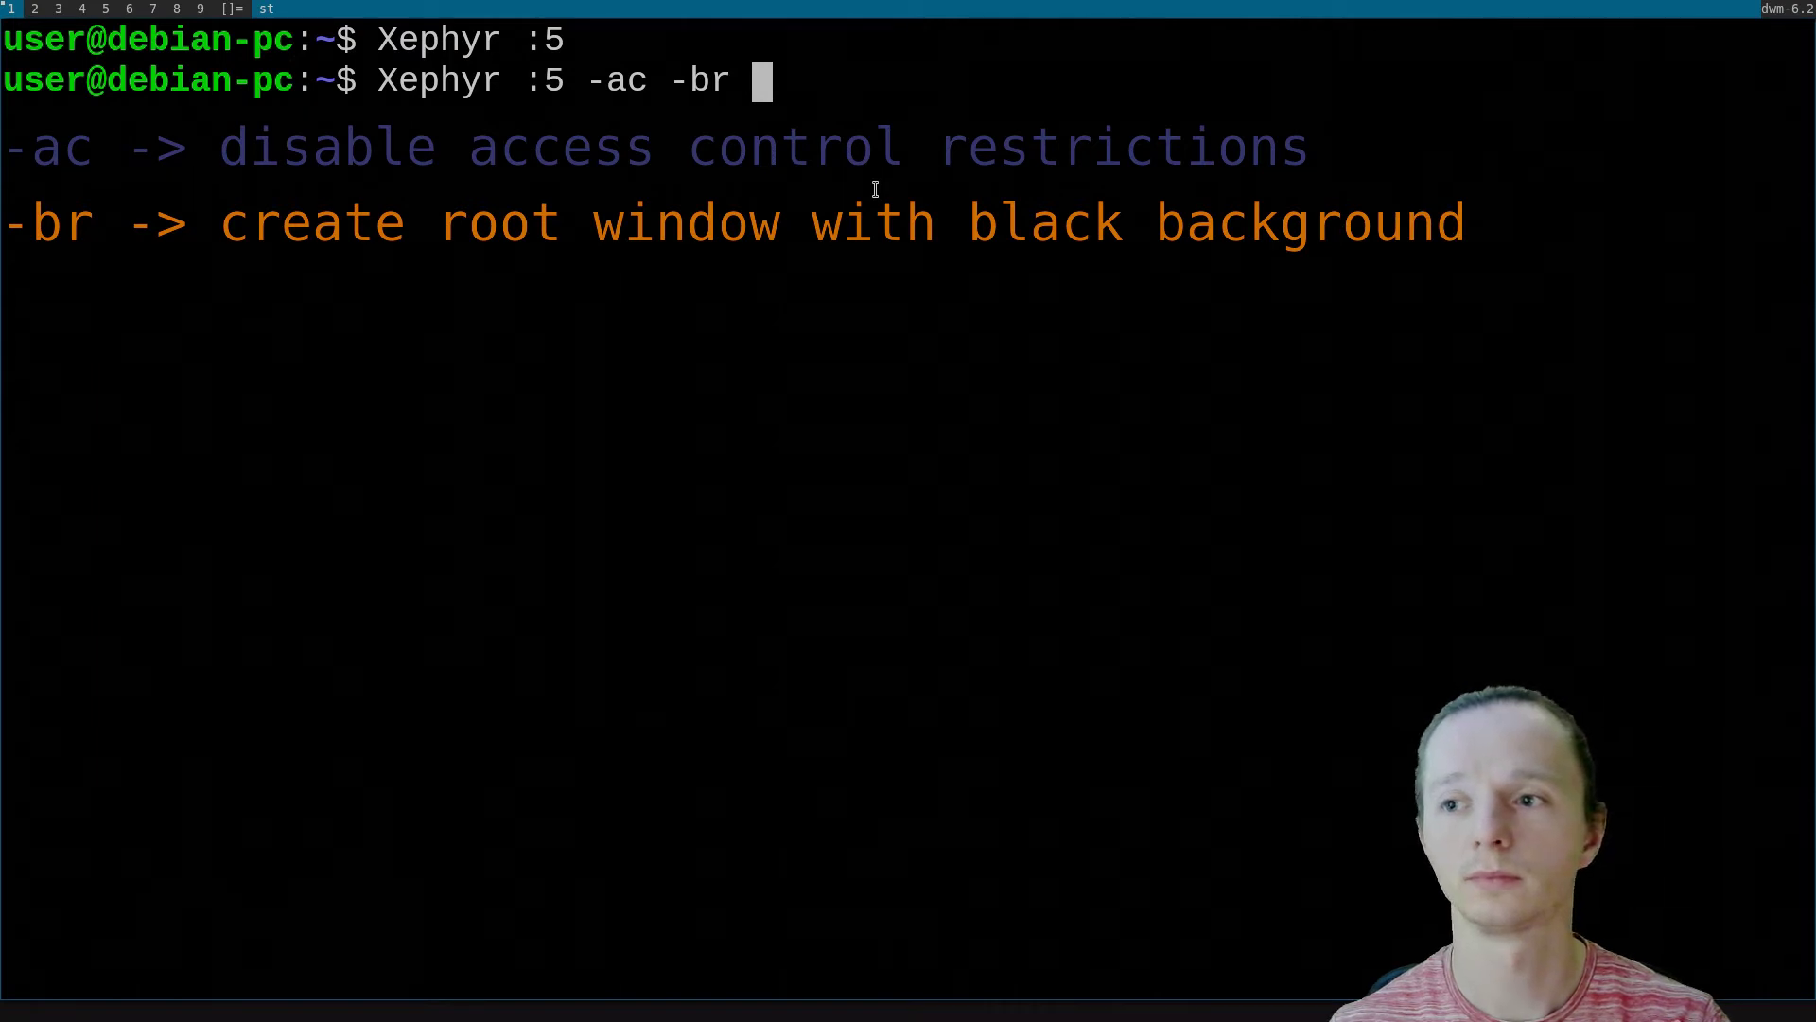
pyautogui.write(' -')
pyautogui.write('no')
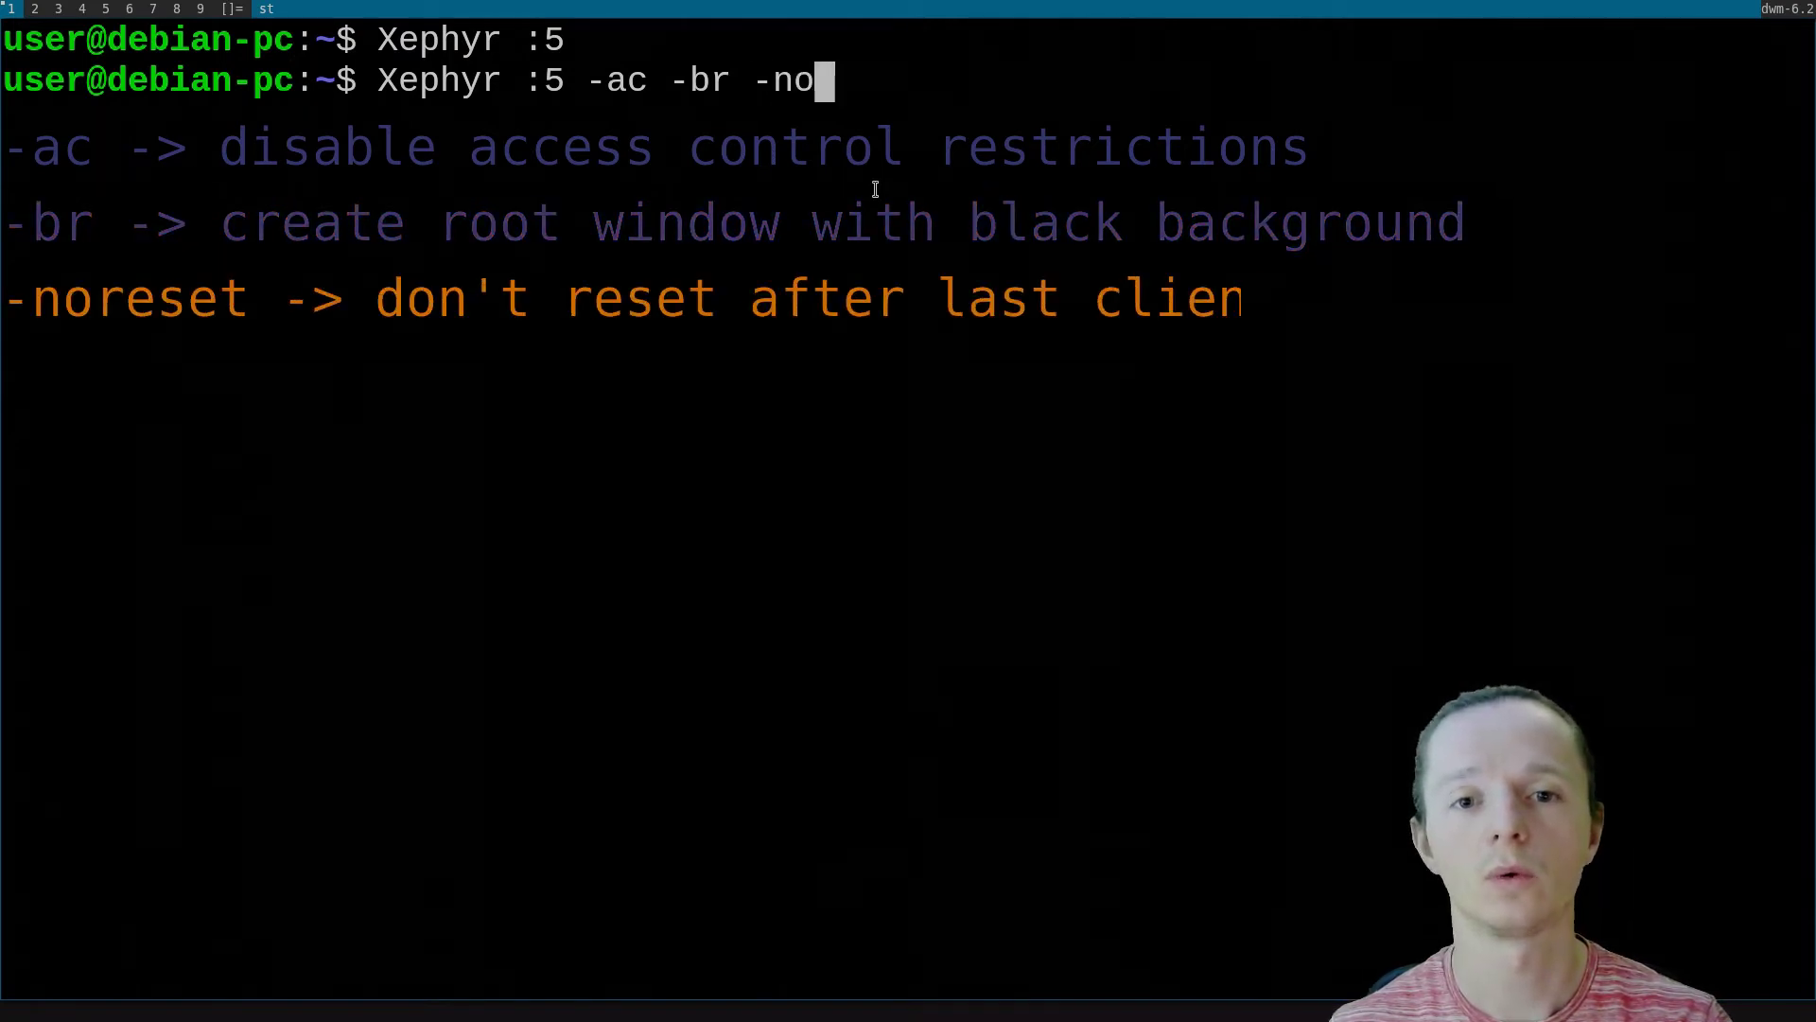
pyautogui.write('reseeet')
pyautogui.press('BackSpace')
pyautogui.press('BackSpace')
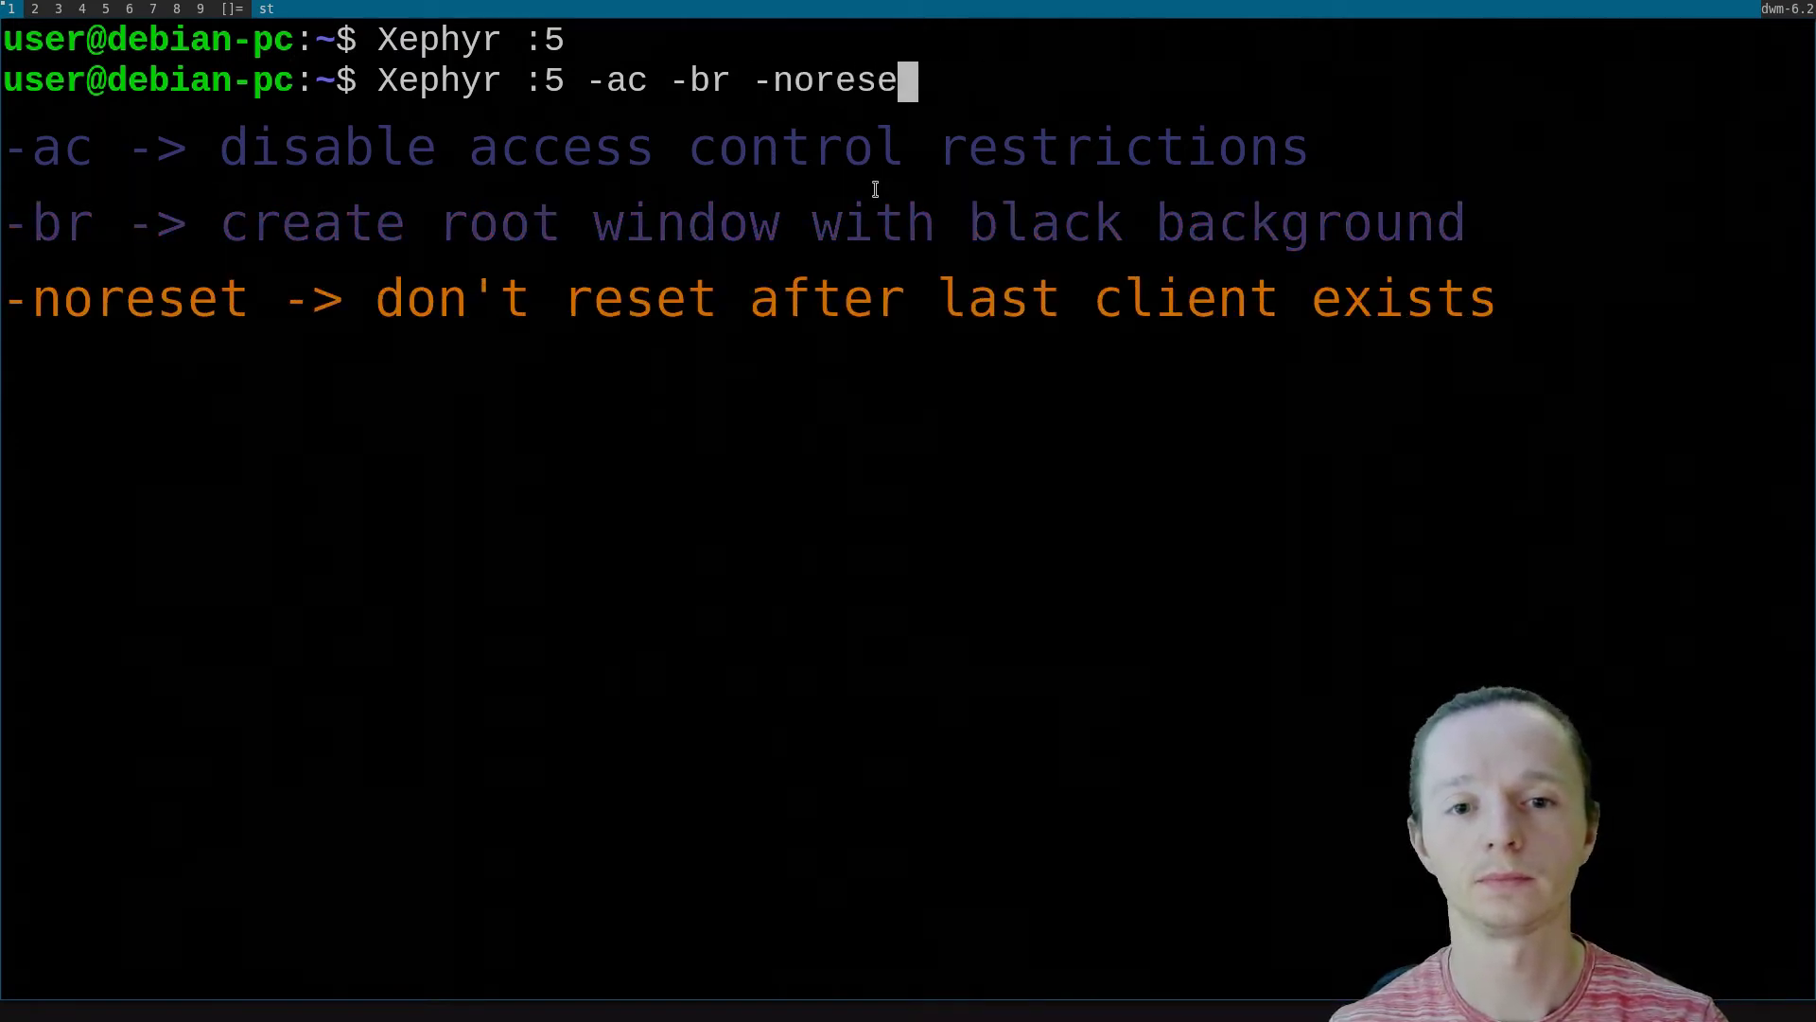
pyautogui.write('t ')
pyautogui.write('-')
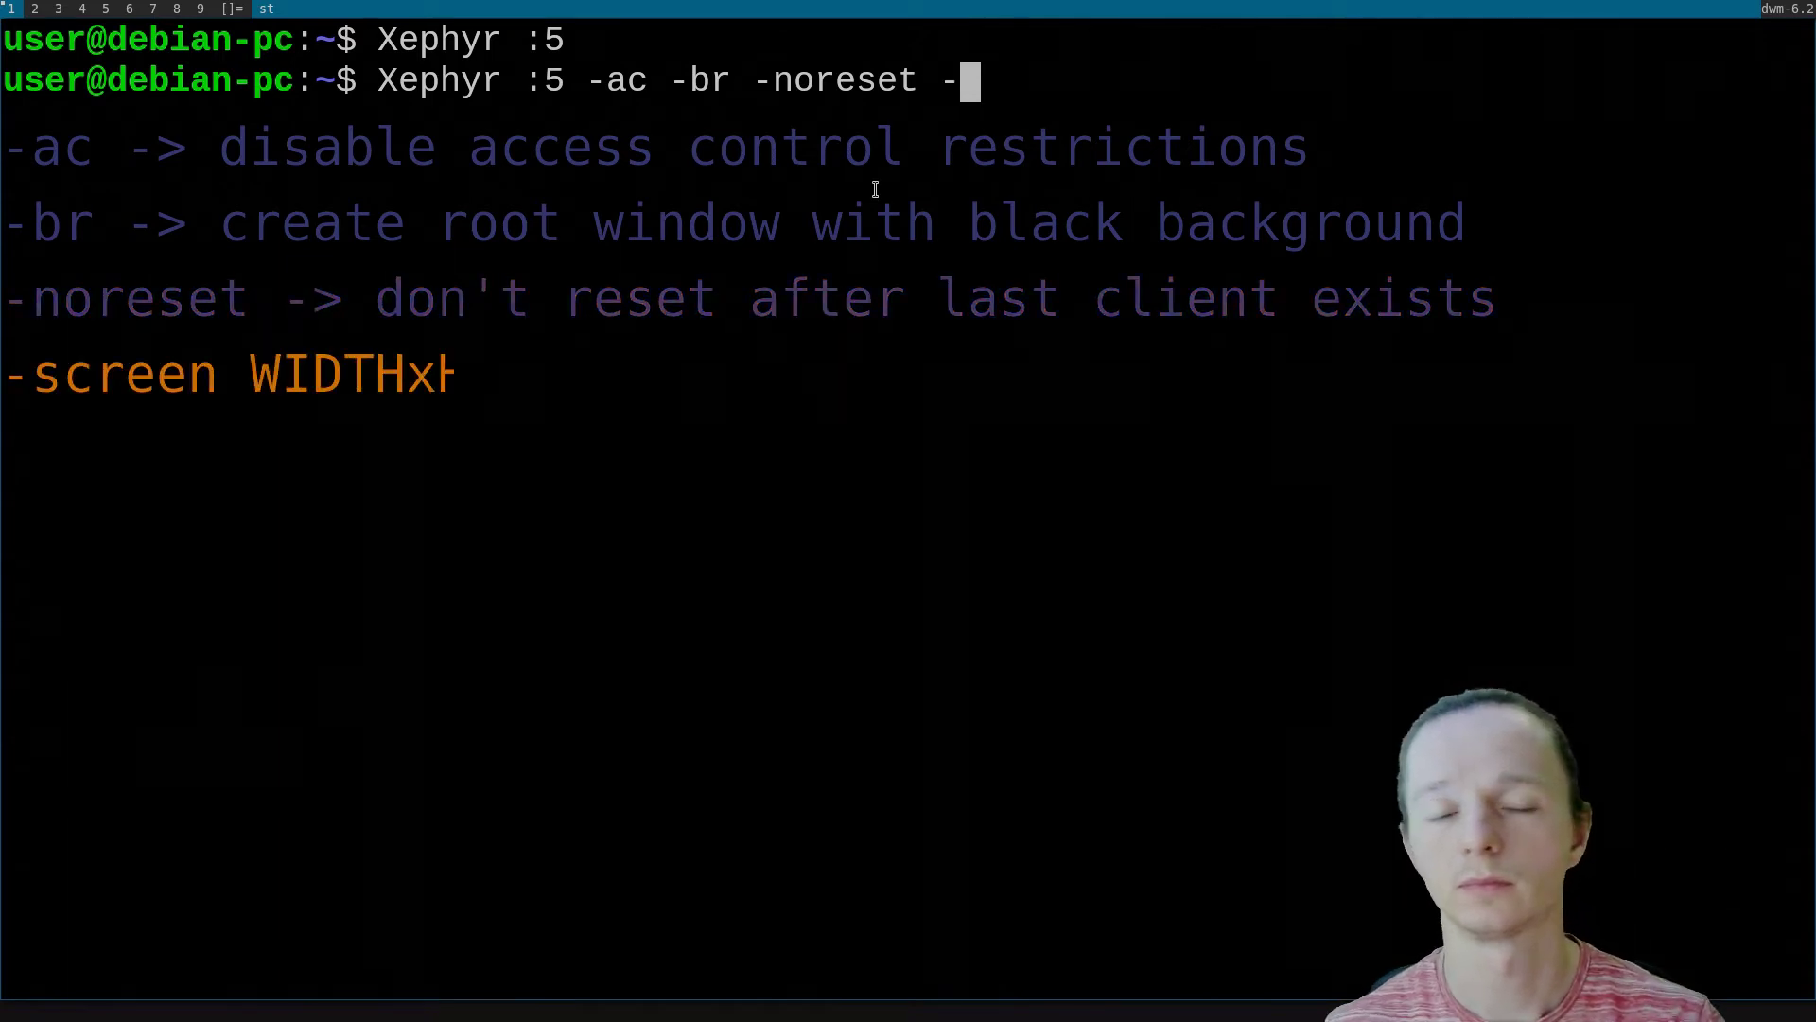
pyautogui.write('screen ')
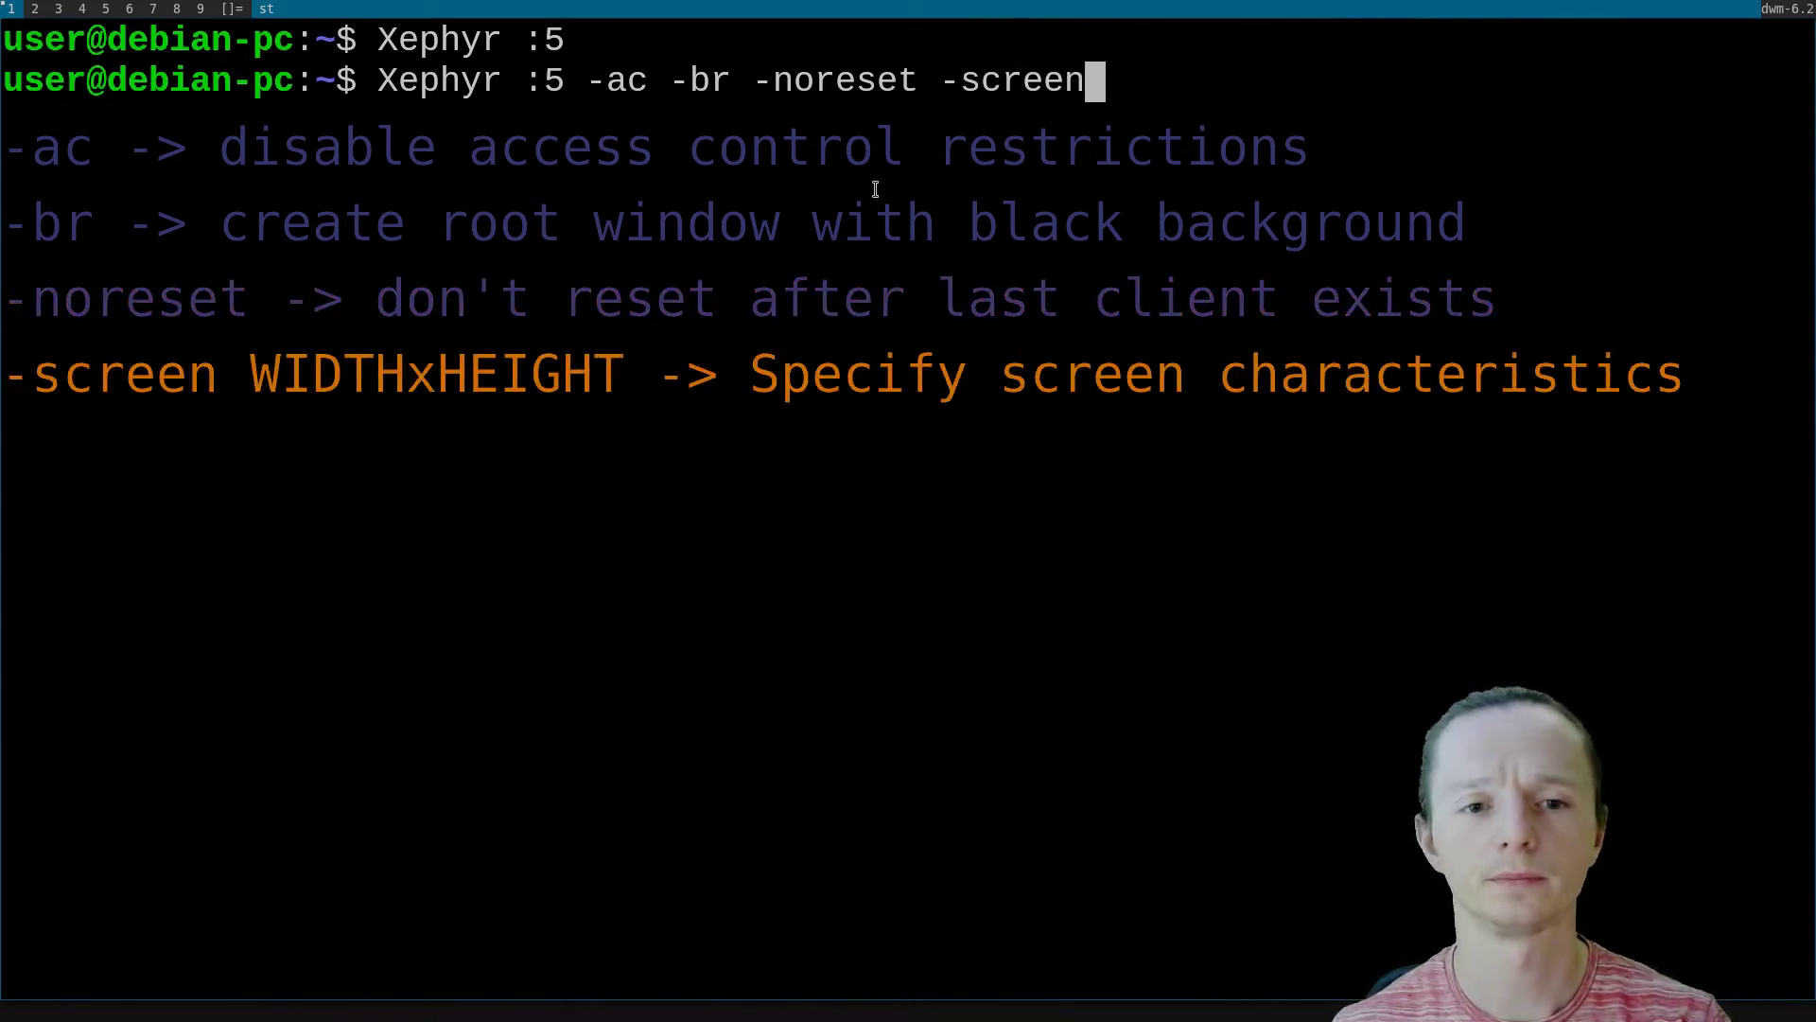
pyautogui.write('1920x')
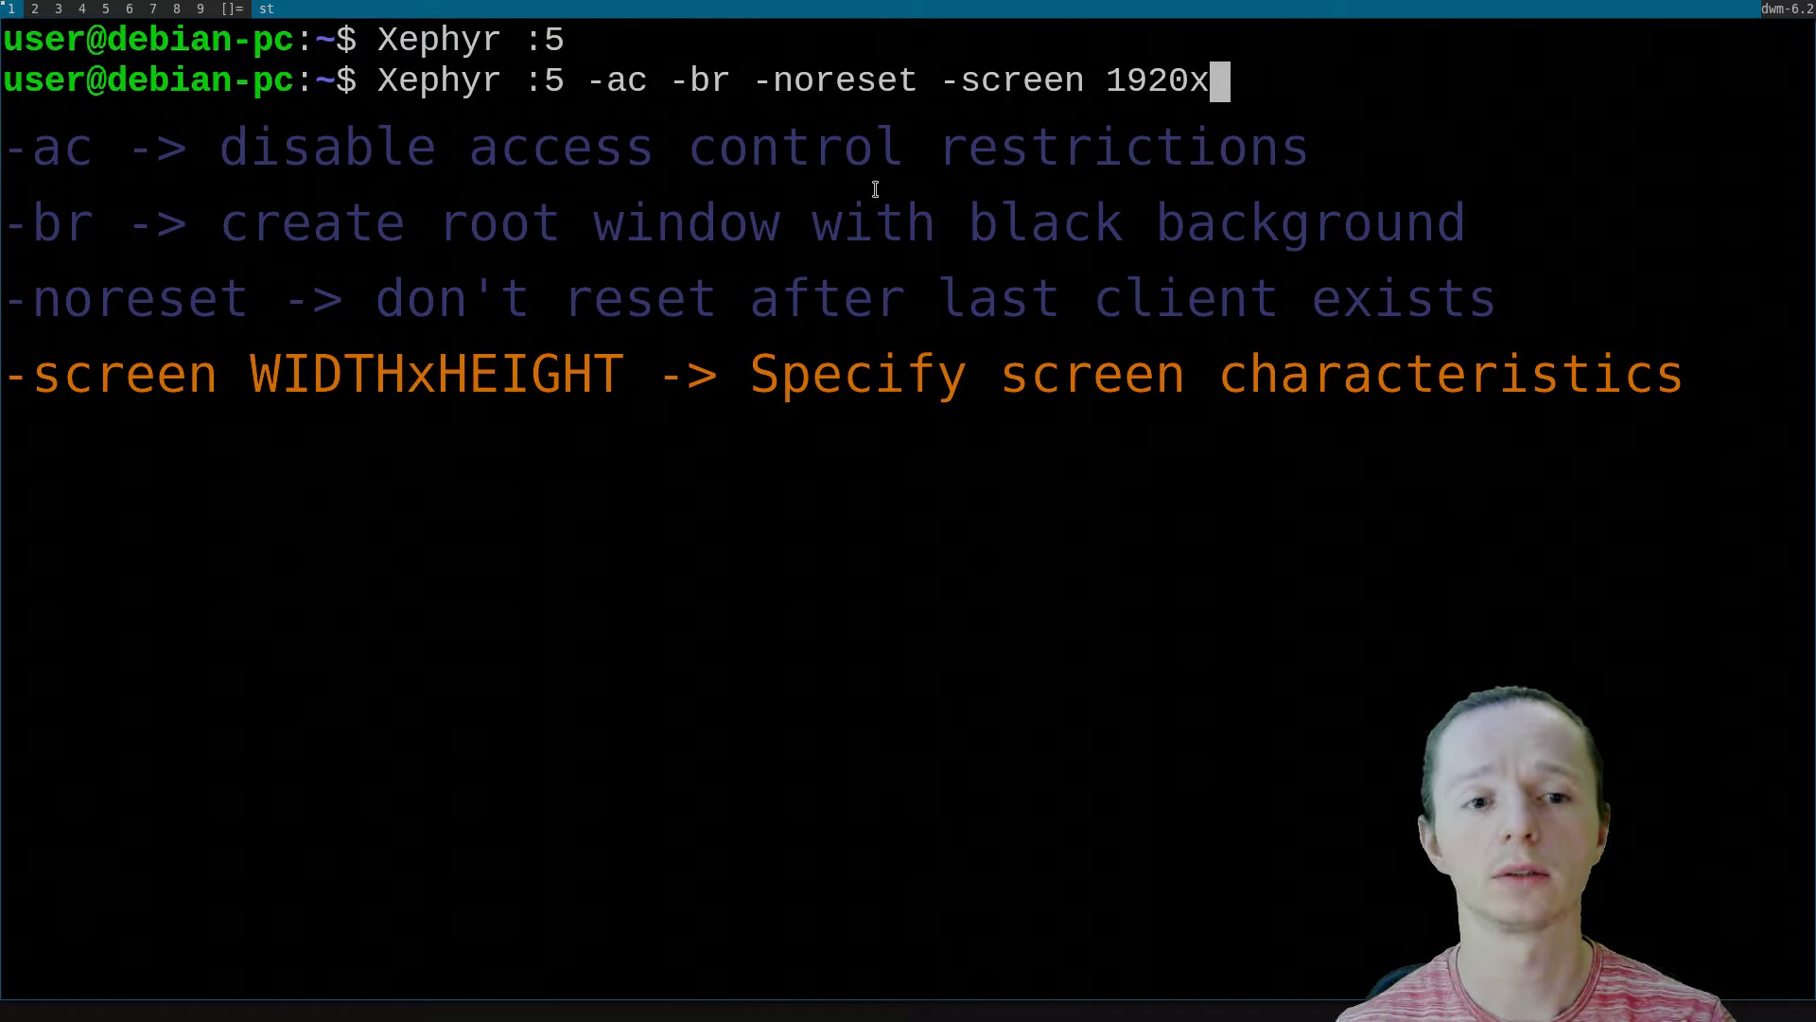
pyautogui.write('1080')
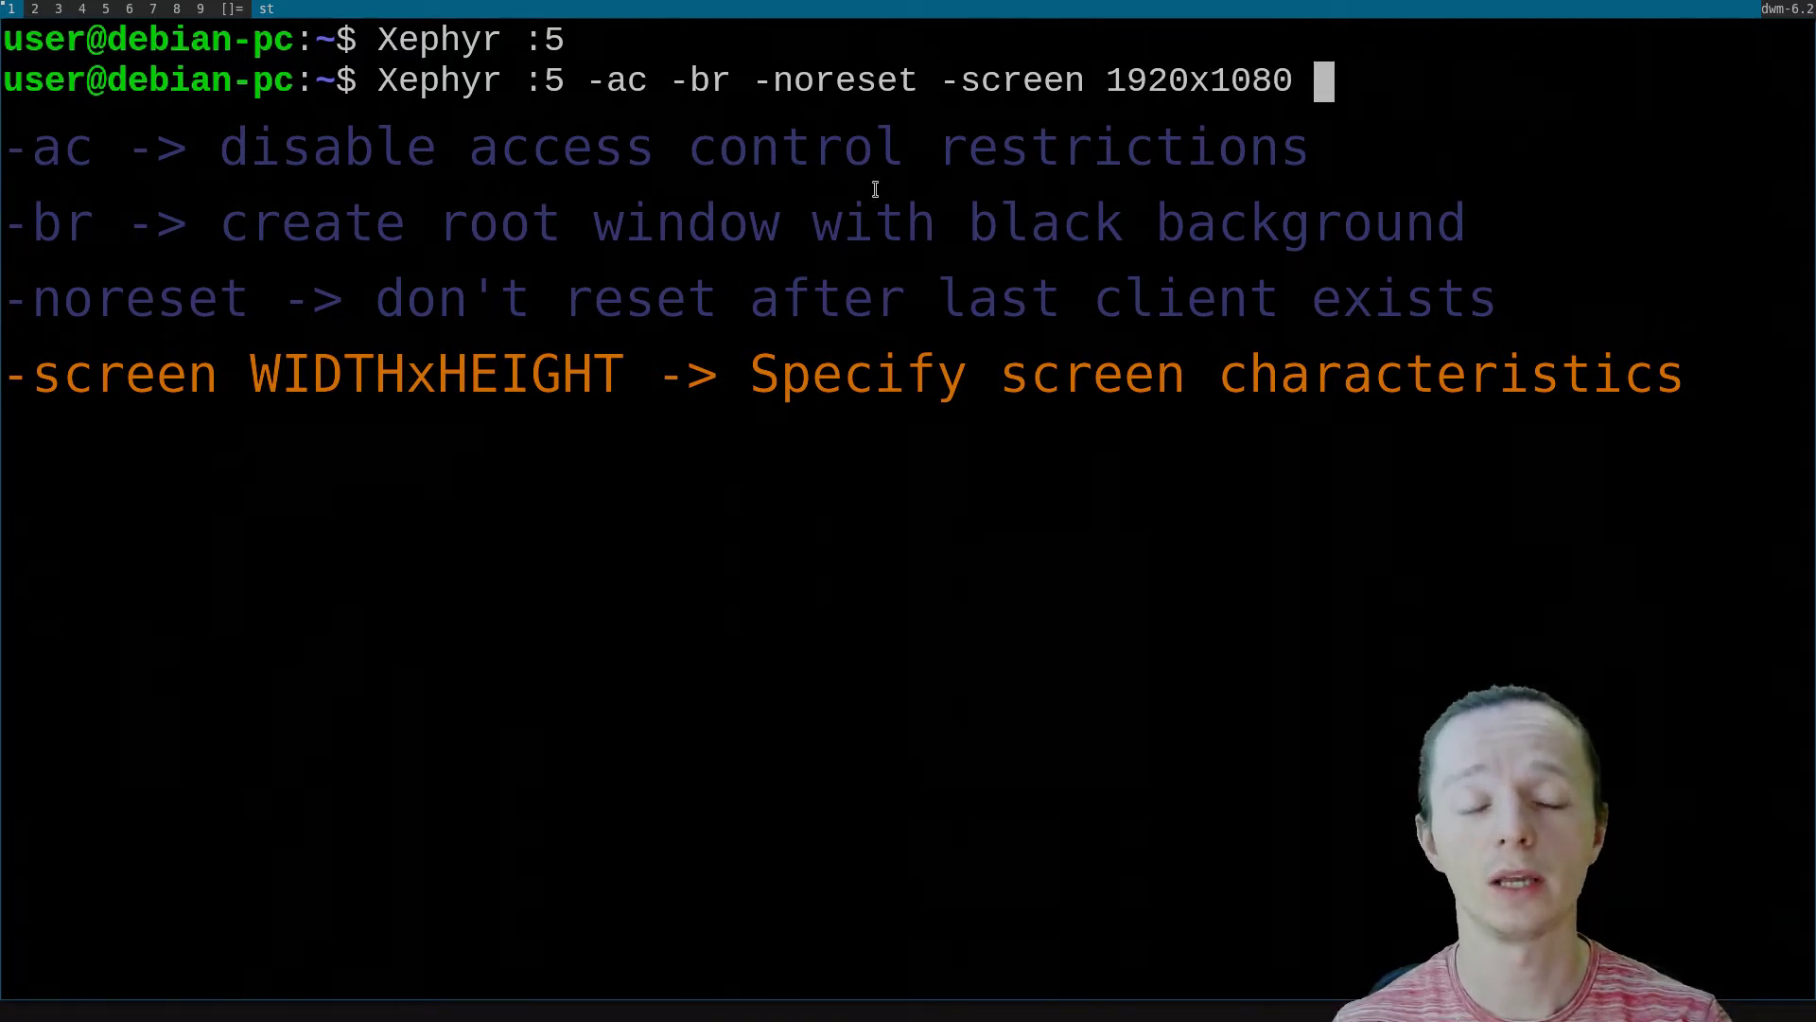
pyautogui.write(' -')
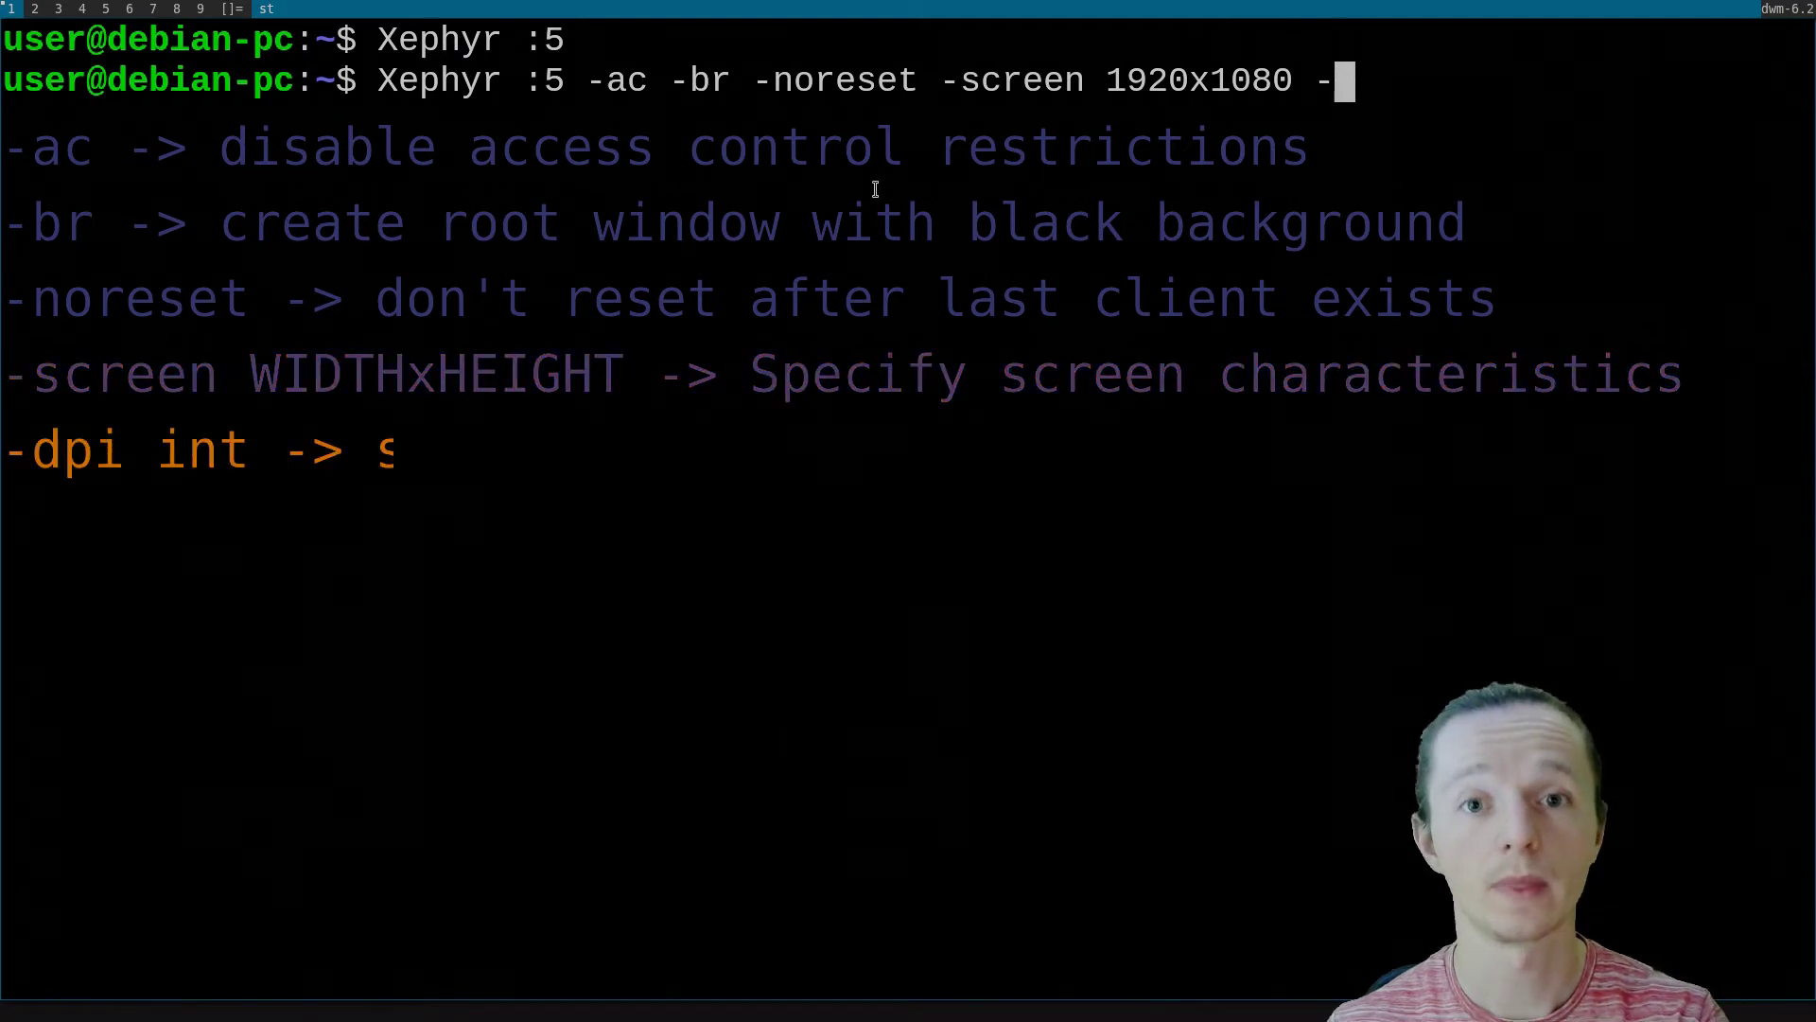
pyautogui.write('dpi')
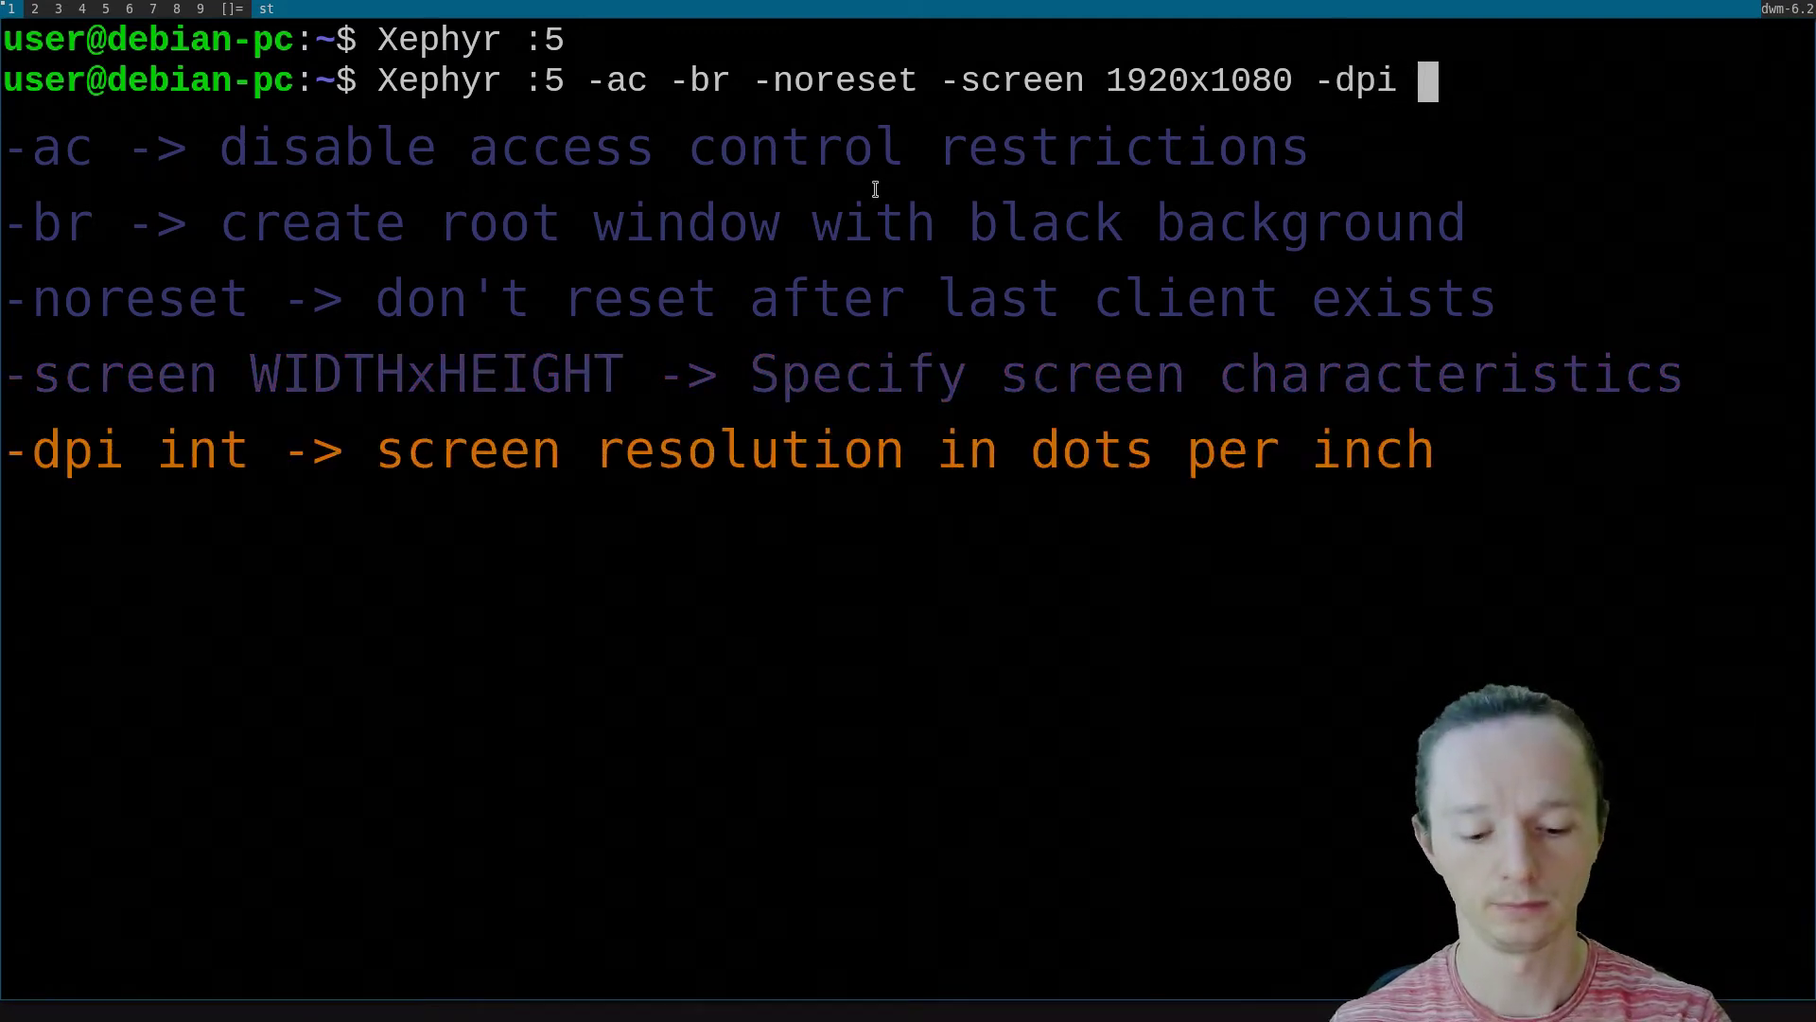
pyautogui.write(' 96')
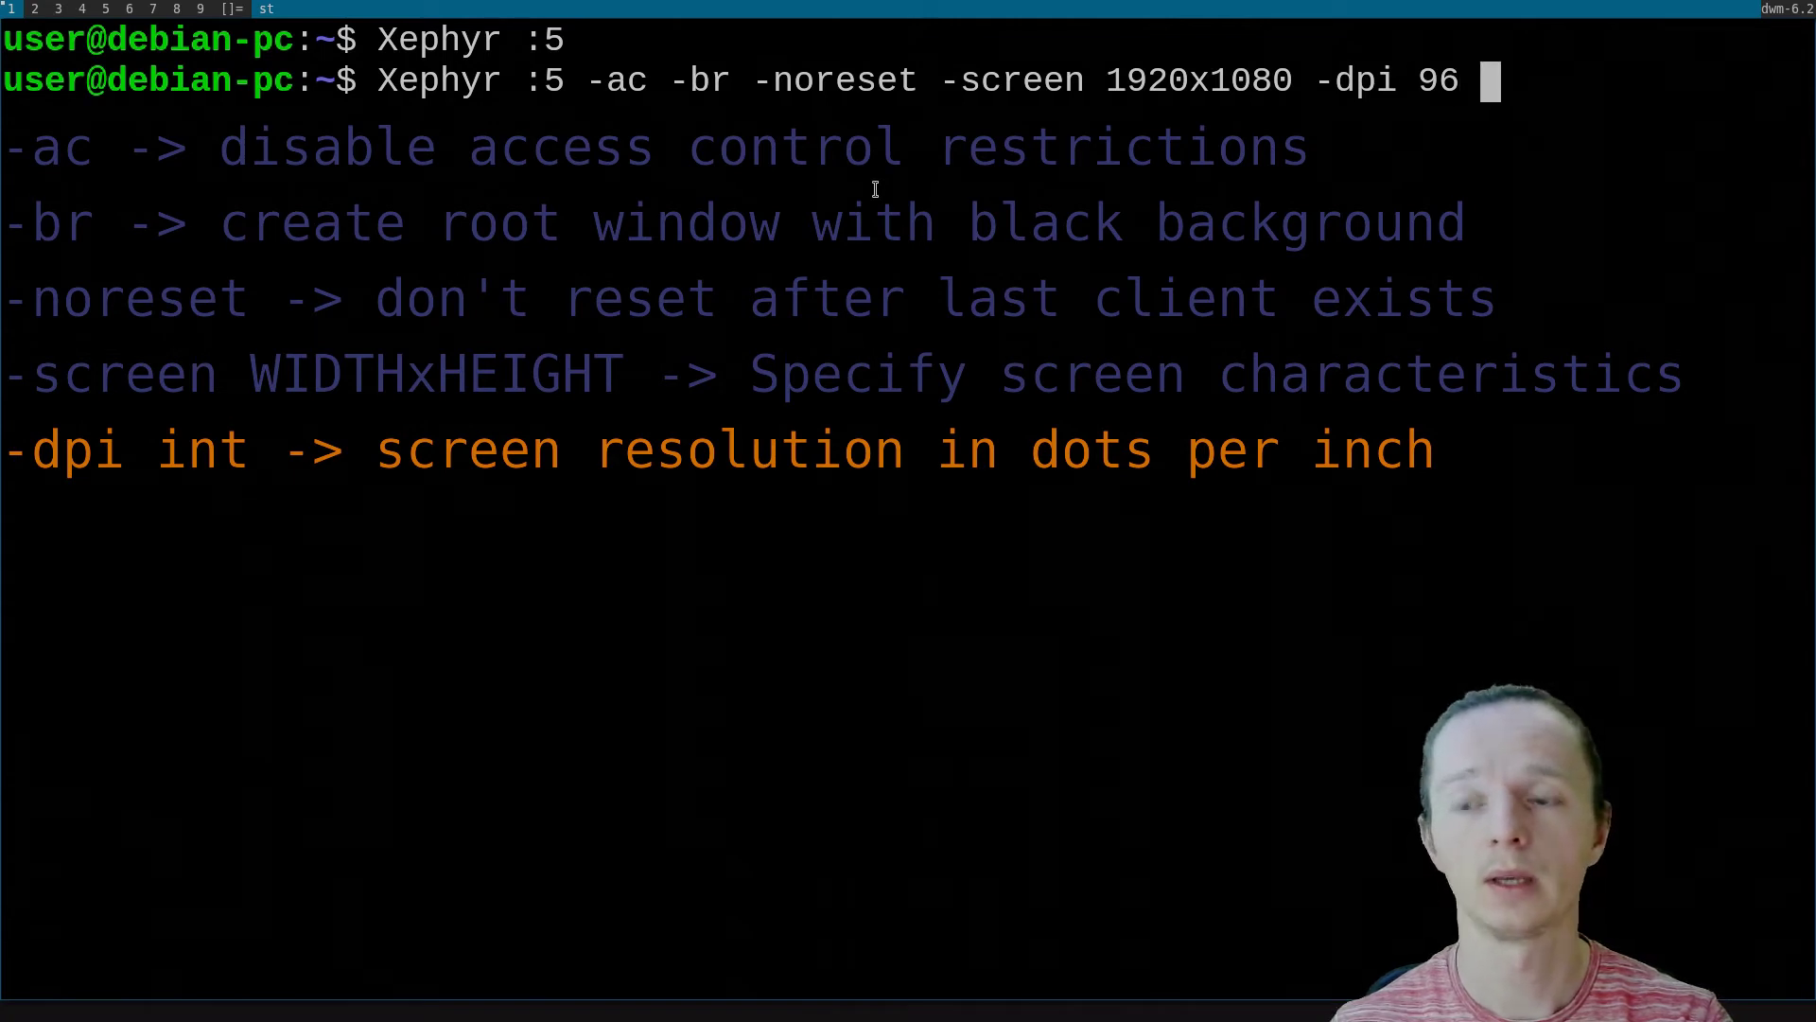
pyautogui.write(' -')
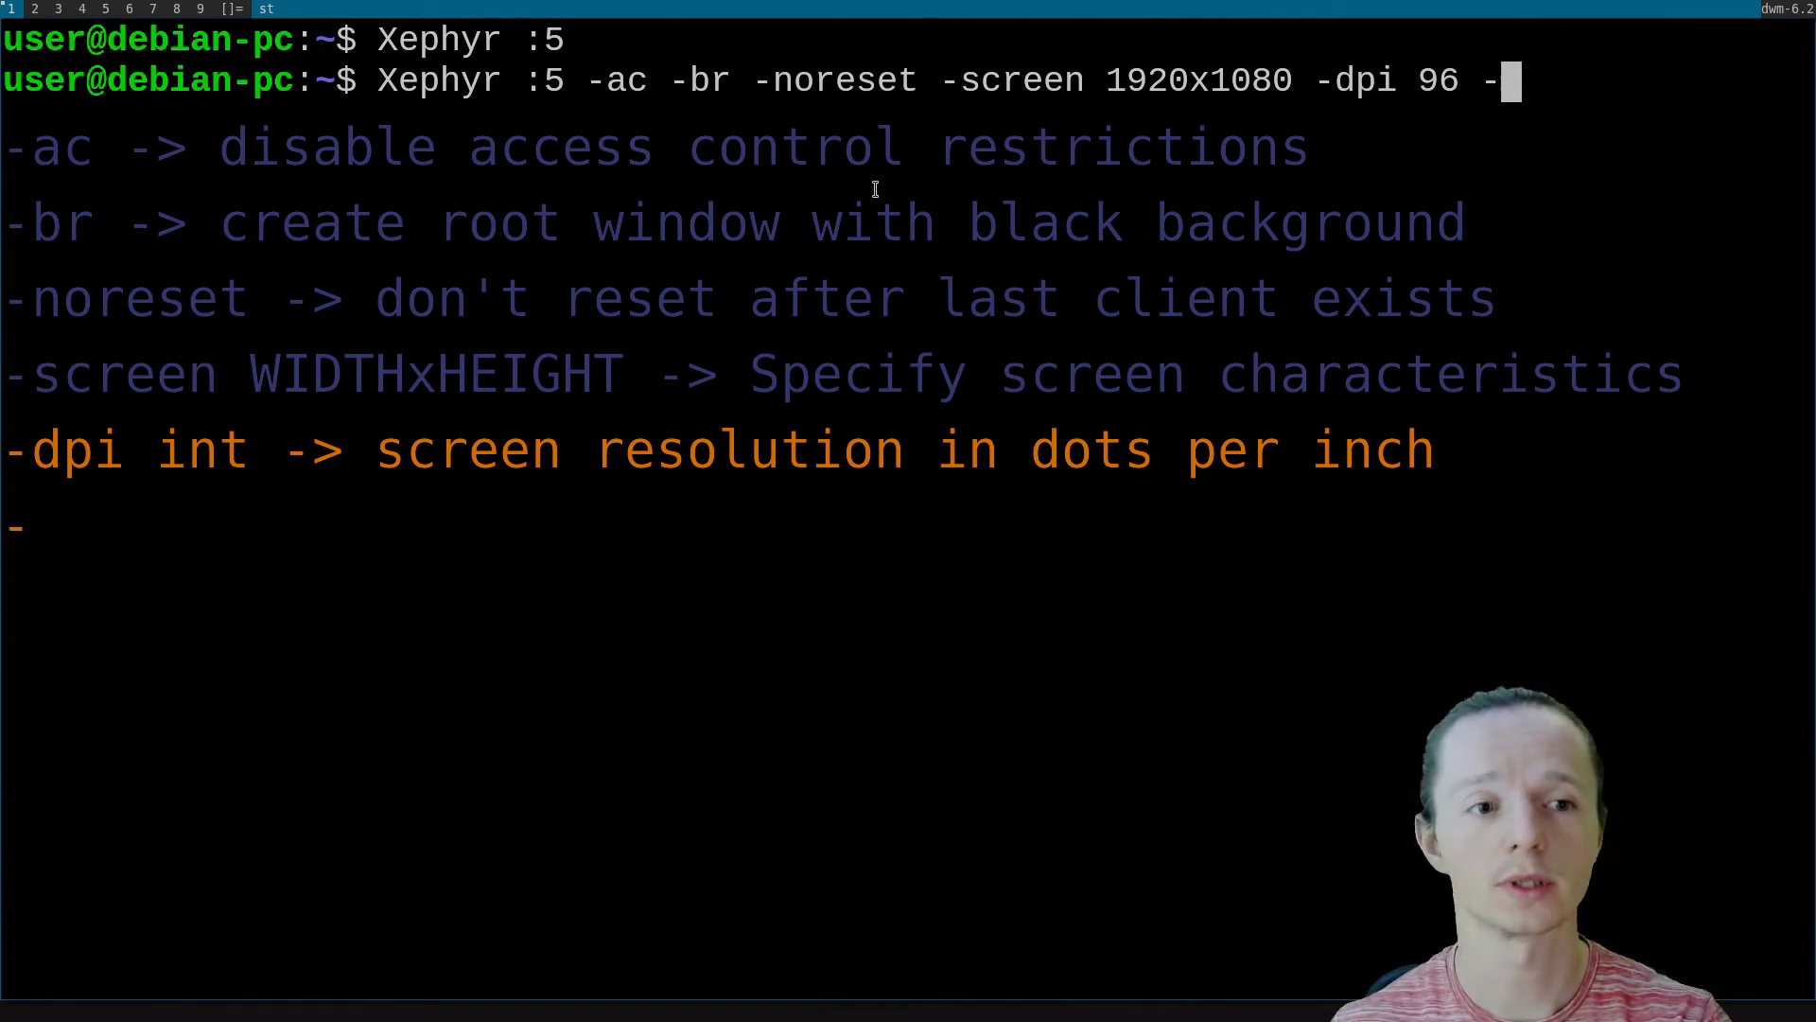
pyautogui.write('zap')
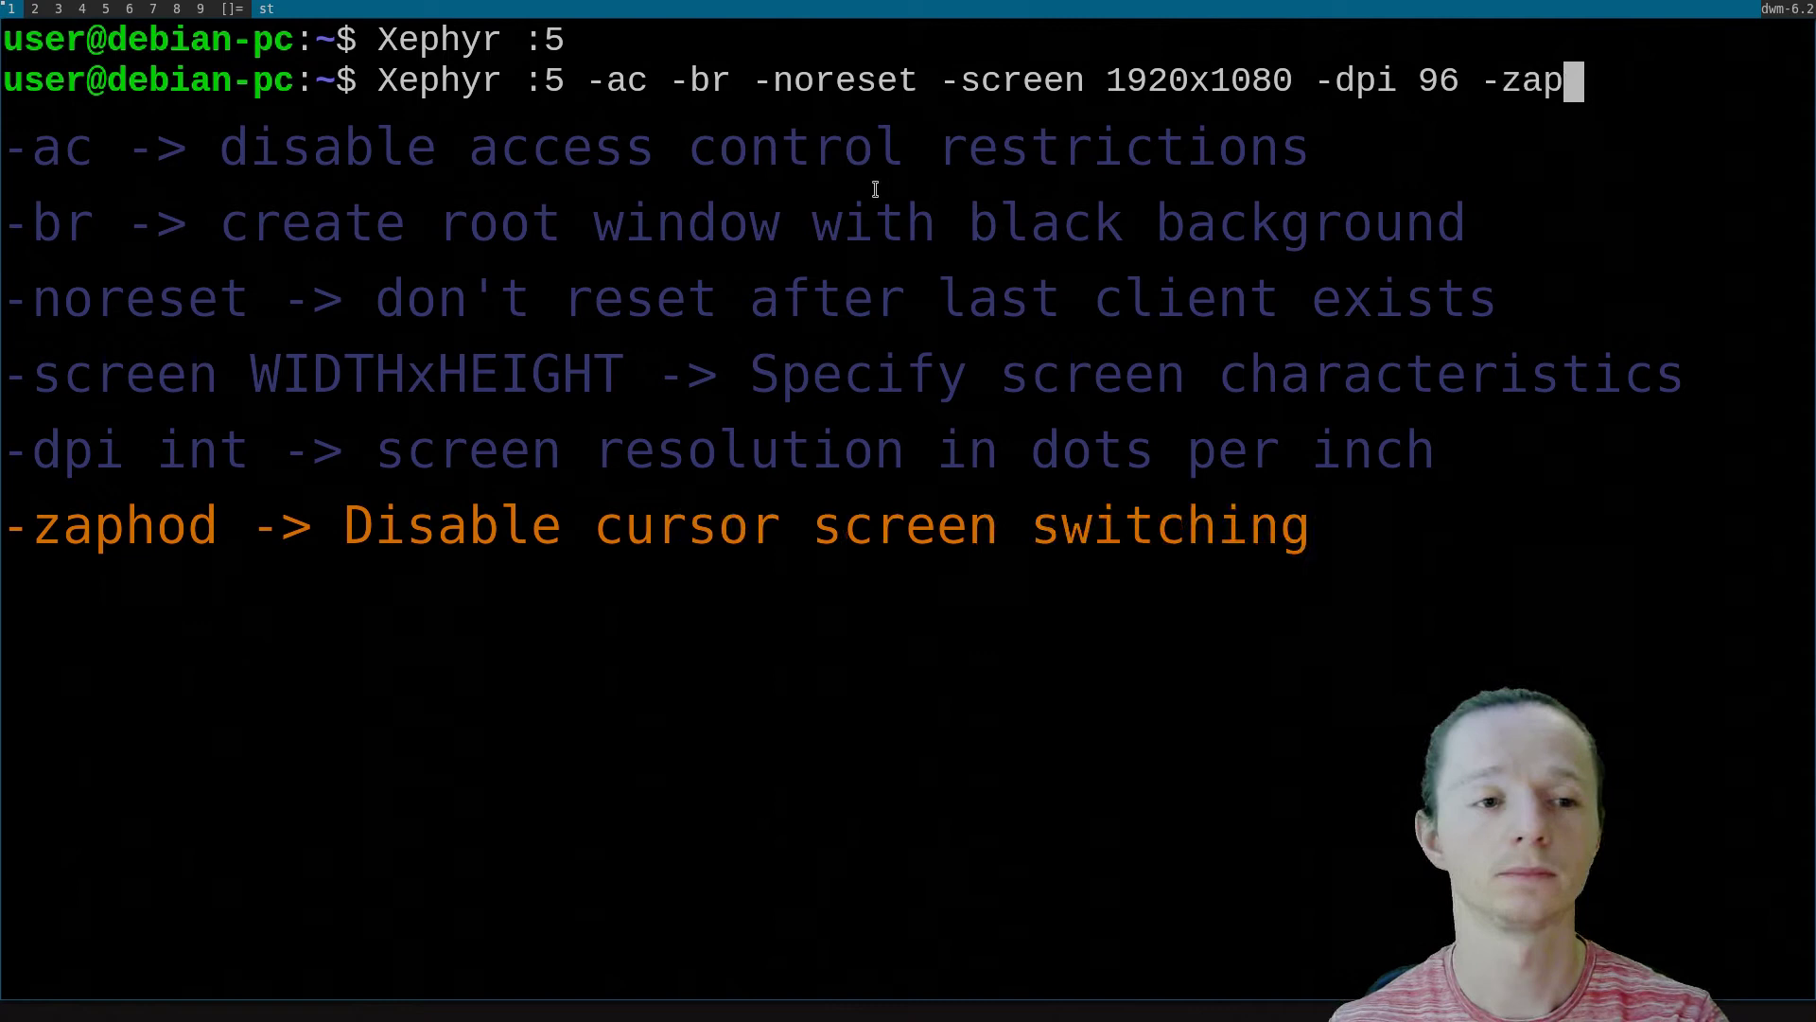
pyautogui.write('ho')
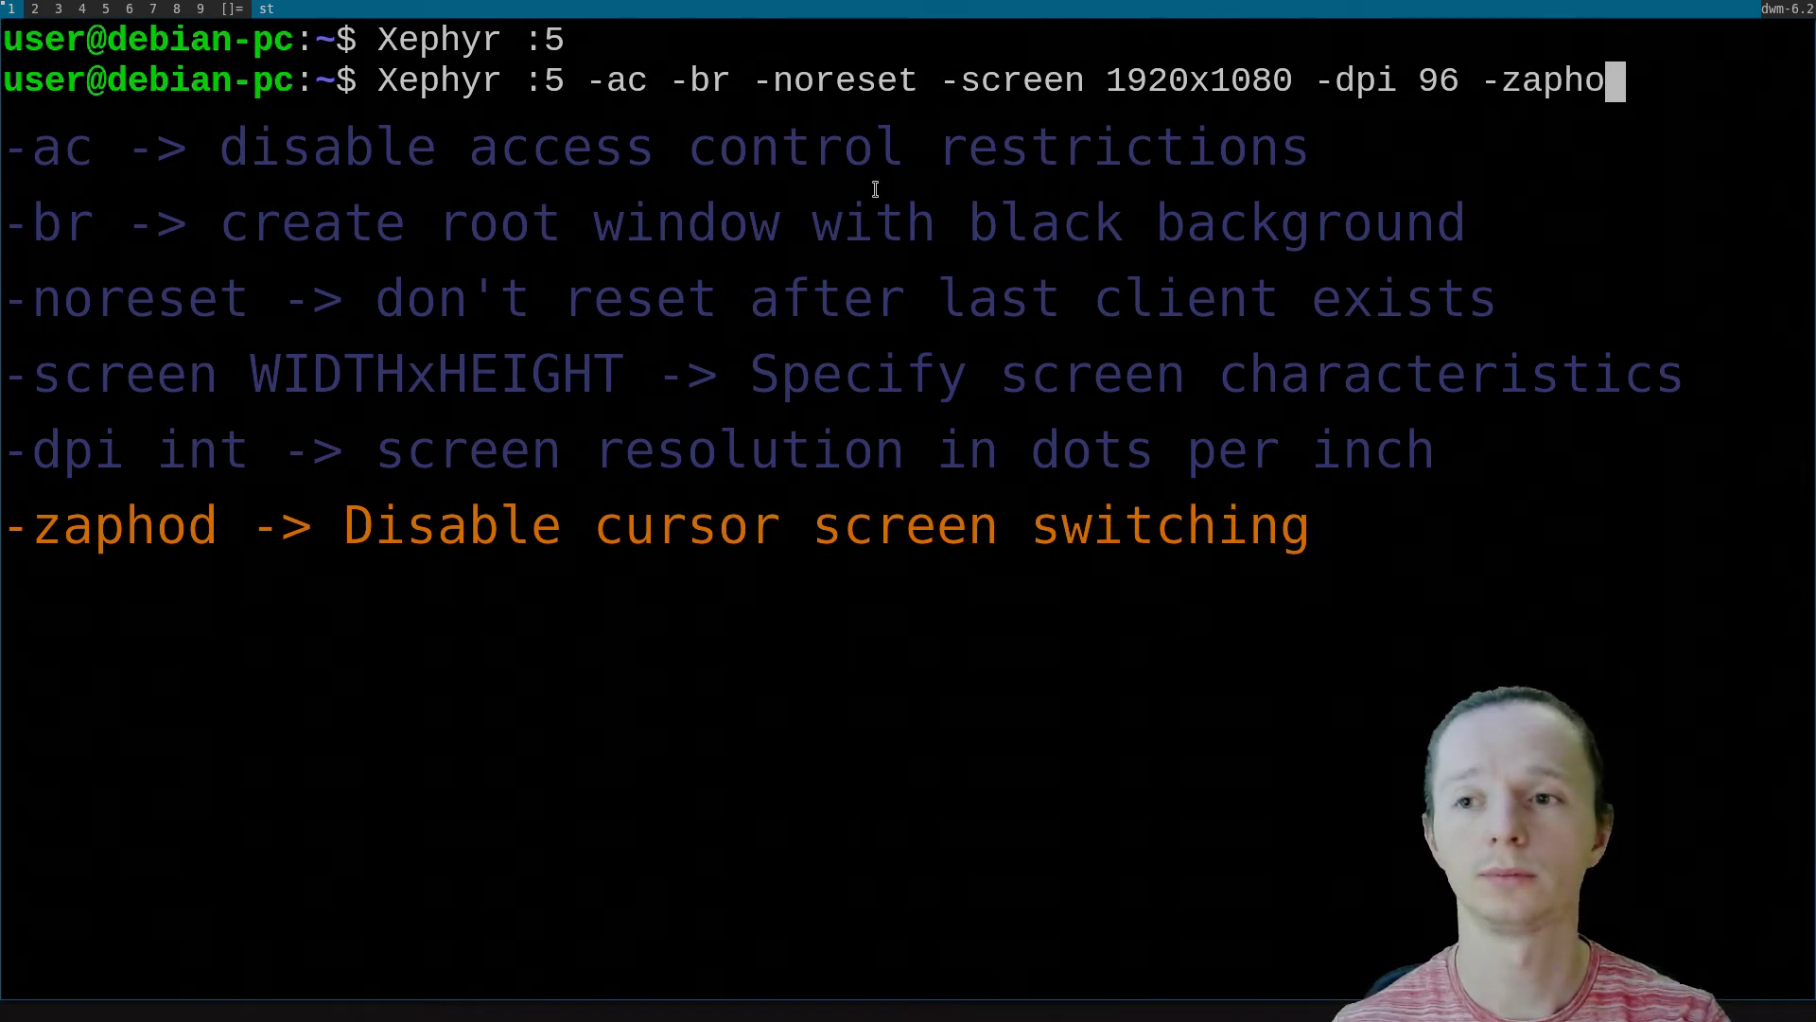
pyautogui.write('d -')
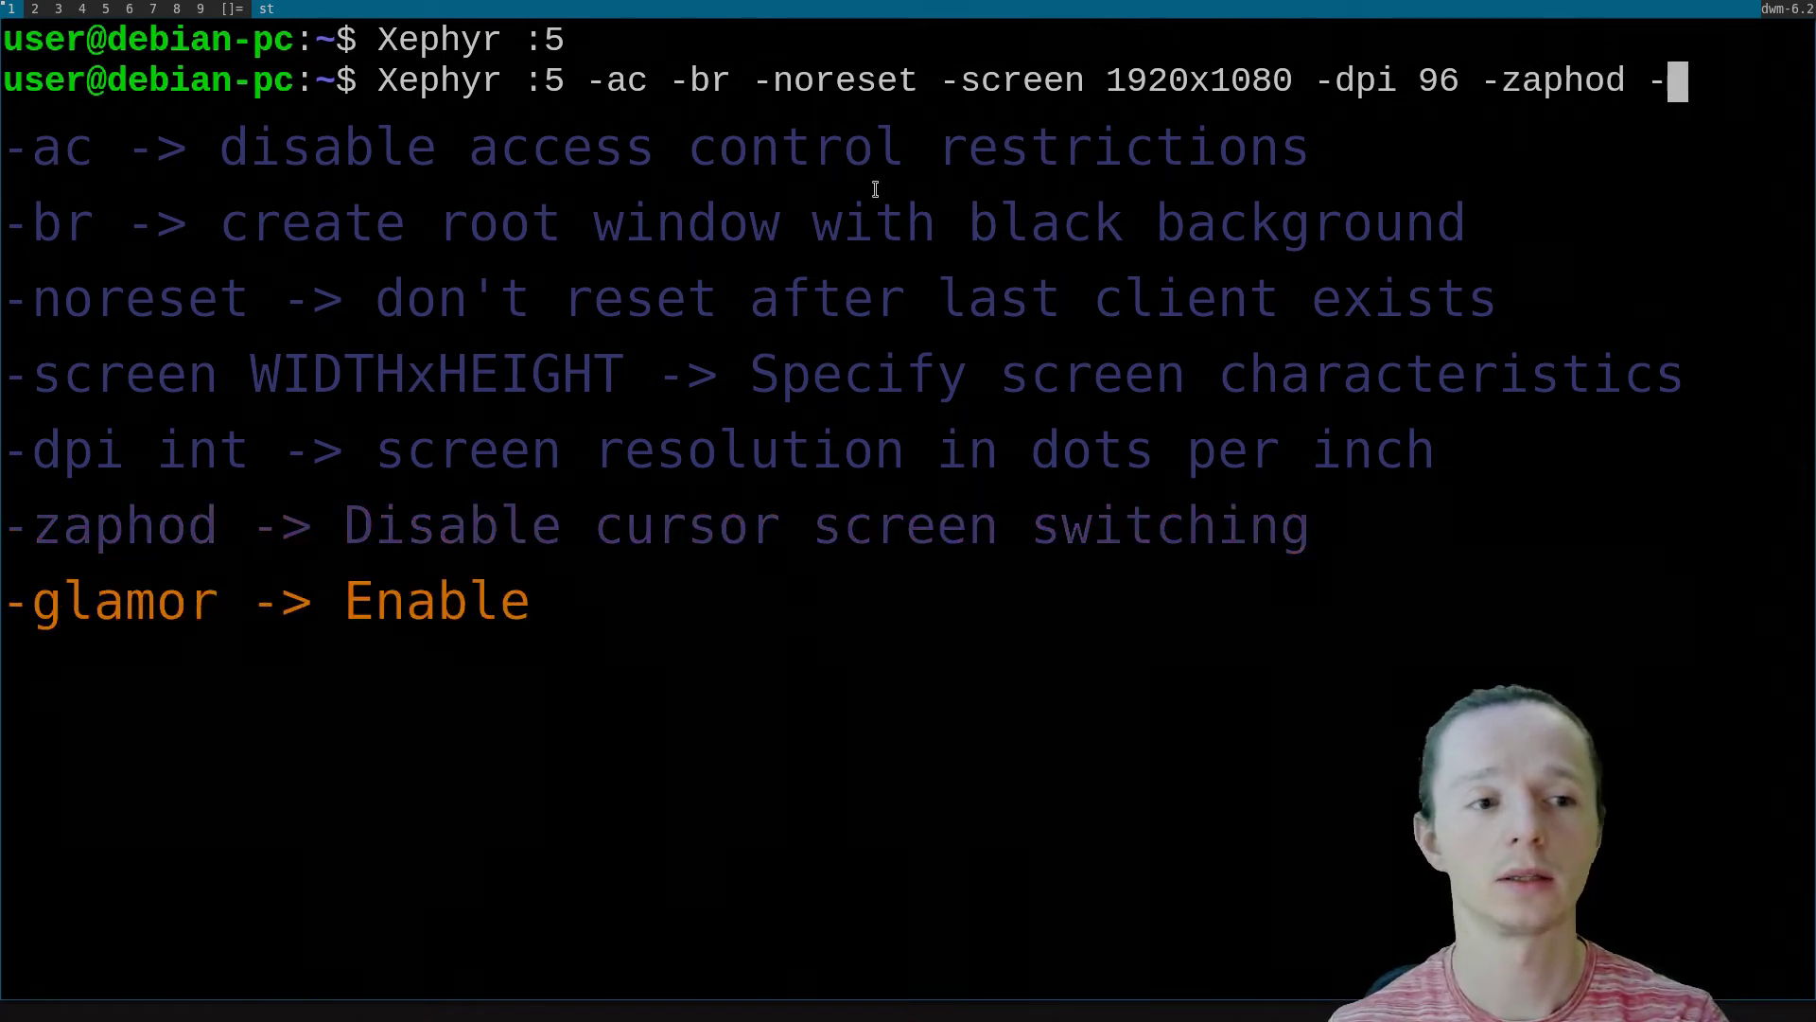
pyautogui.write('glamor')
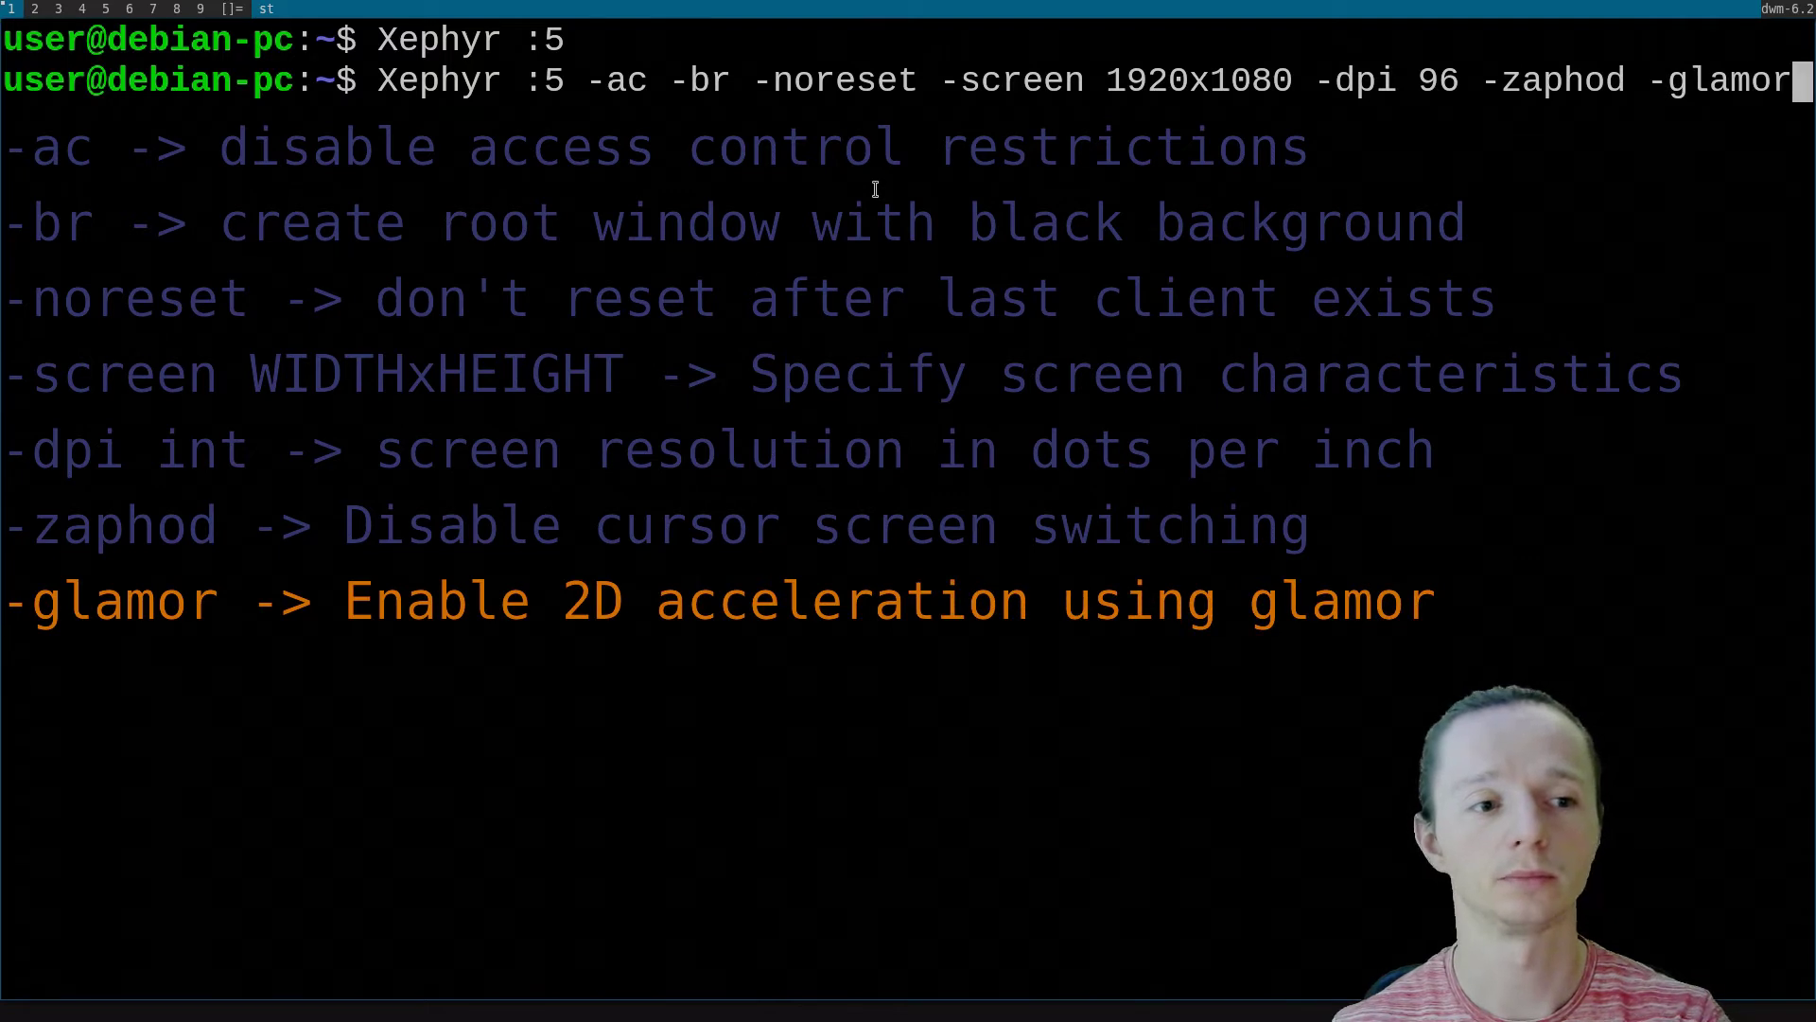
pyautogui.press('Return')
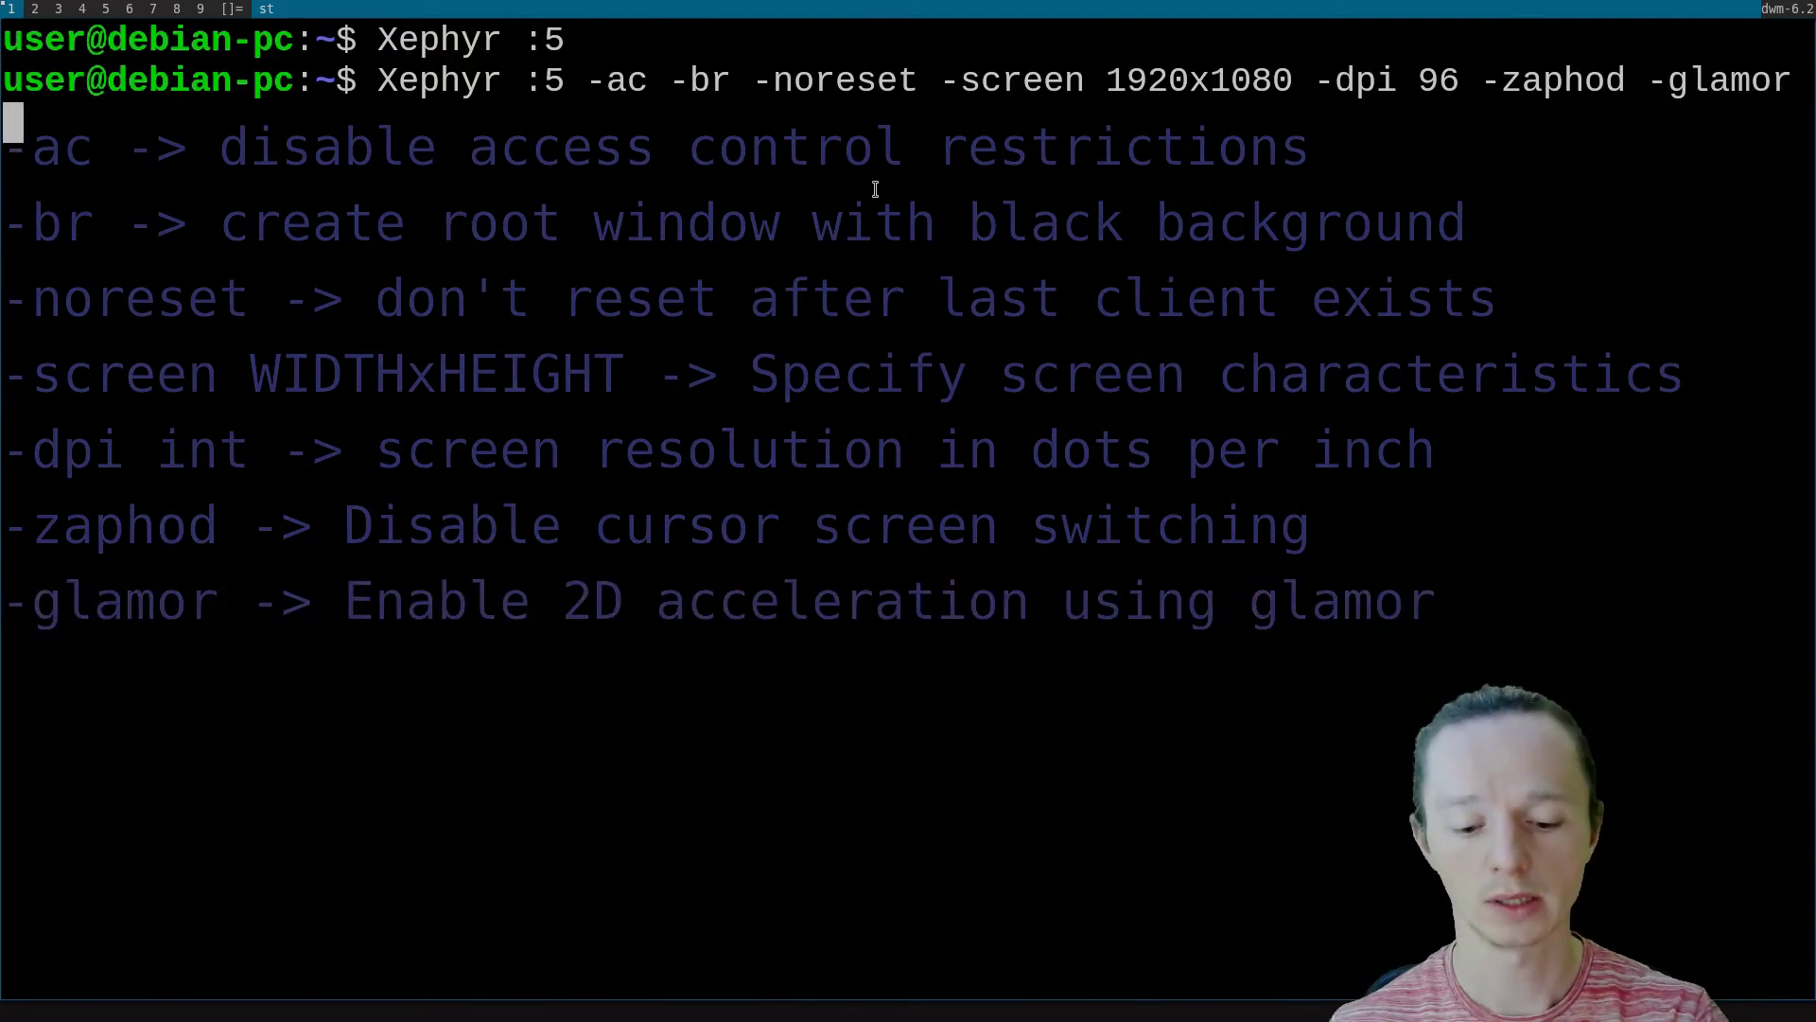
pyautogui.write('&')
# Run the extended Xephyr :5 command in the background and switch to its window
pyautogui.press('Return')
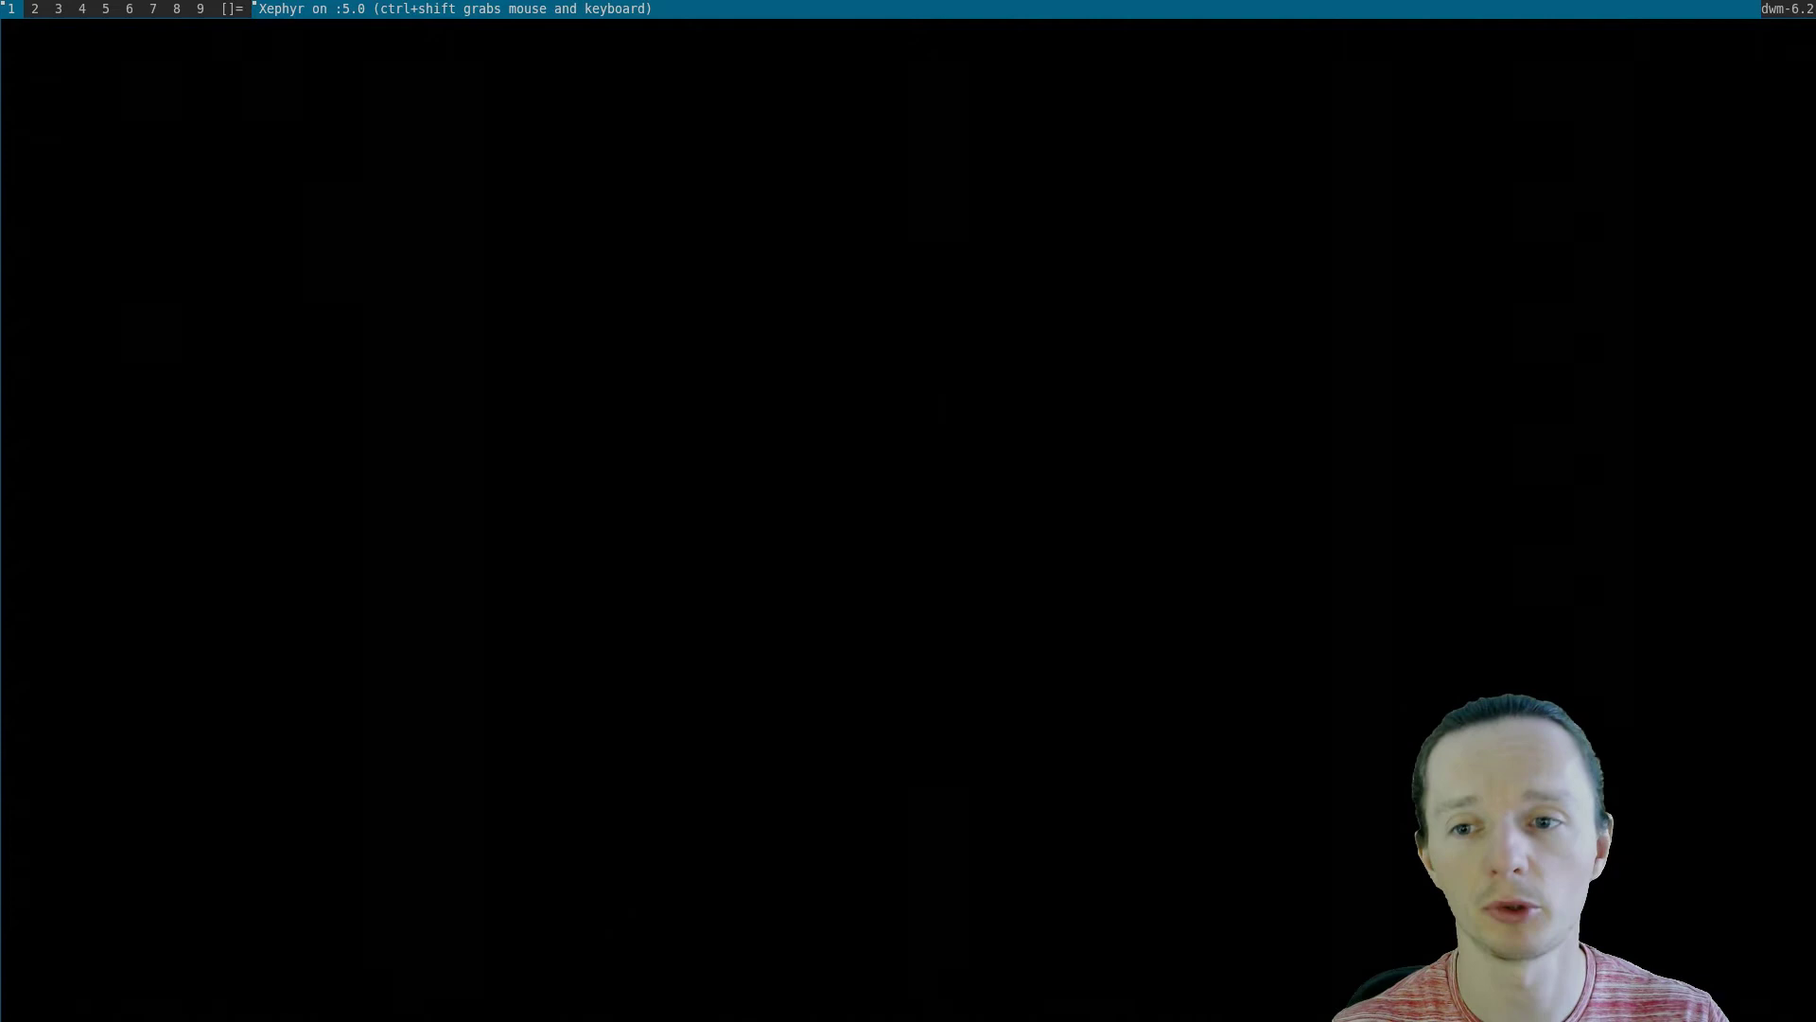
pyautogui.hotkey('alt', 'Tab')
pyautogui.hotkey('alt', 'Tab')
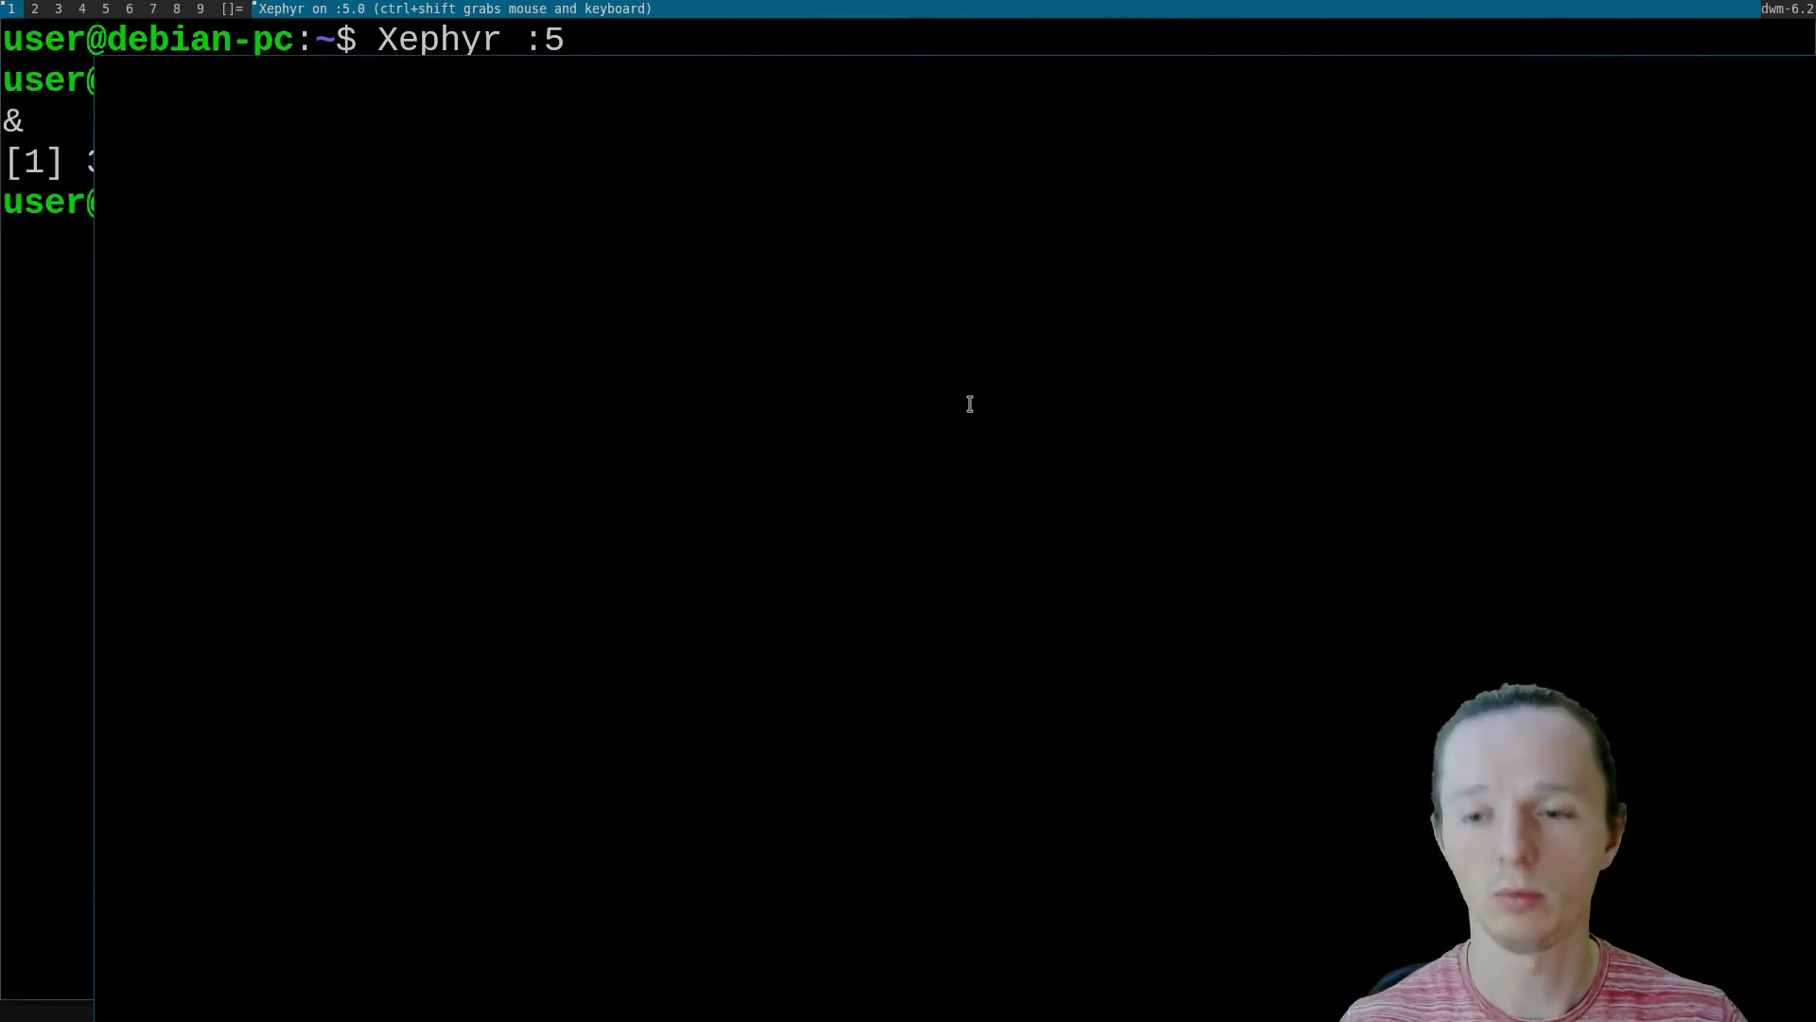
# Enter 'DISPLAY=:5 dbus-run-session gnome-shell &', fixing typos and Tab-completing dbus-run-session
pyautogui.click(37, 11)
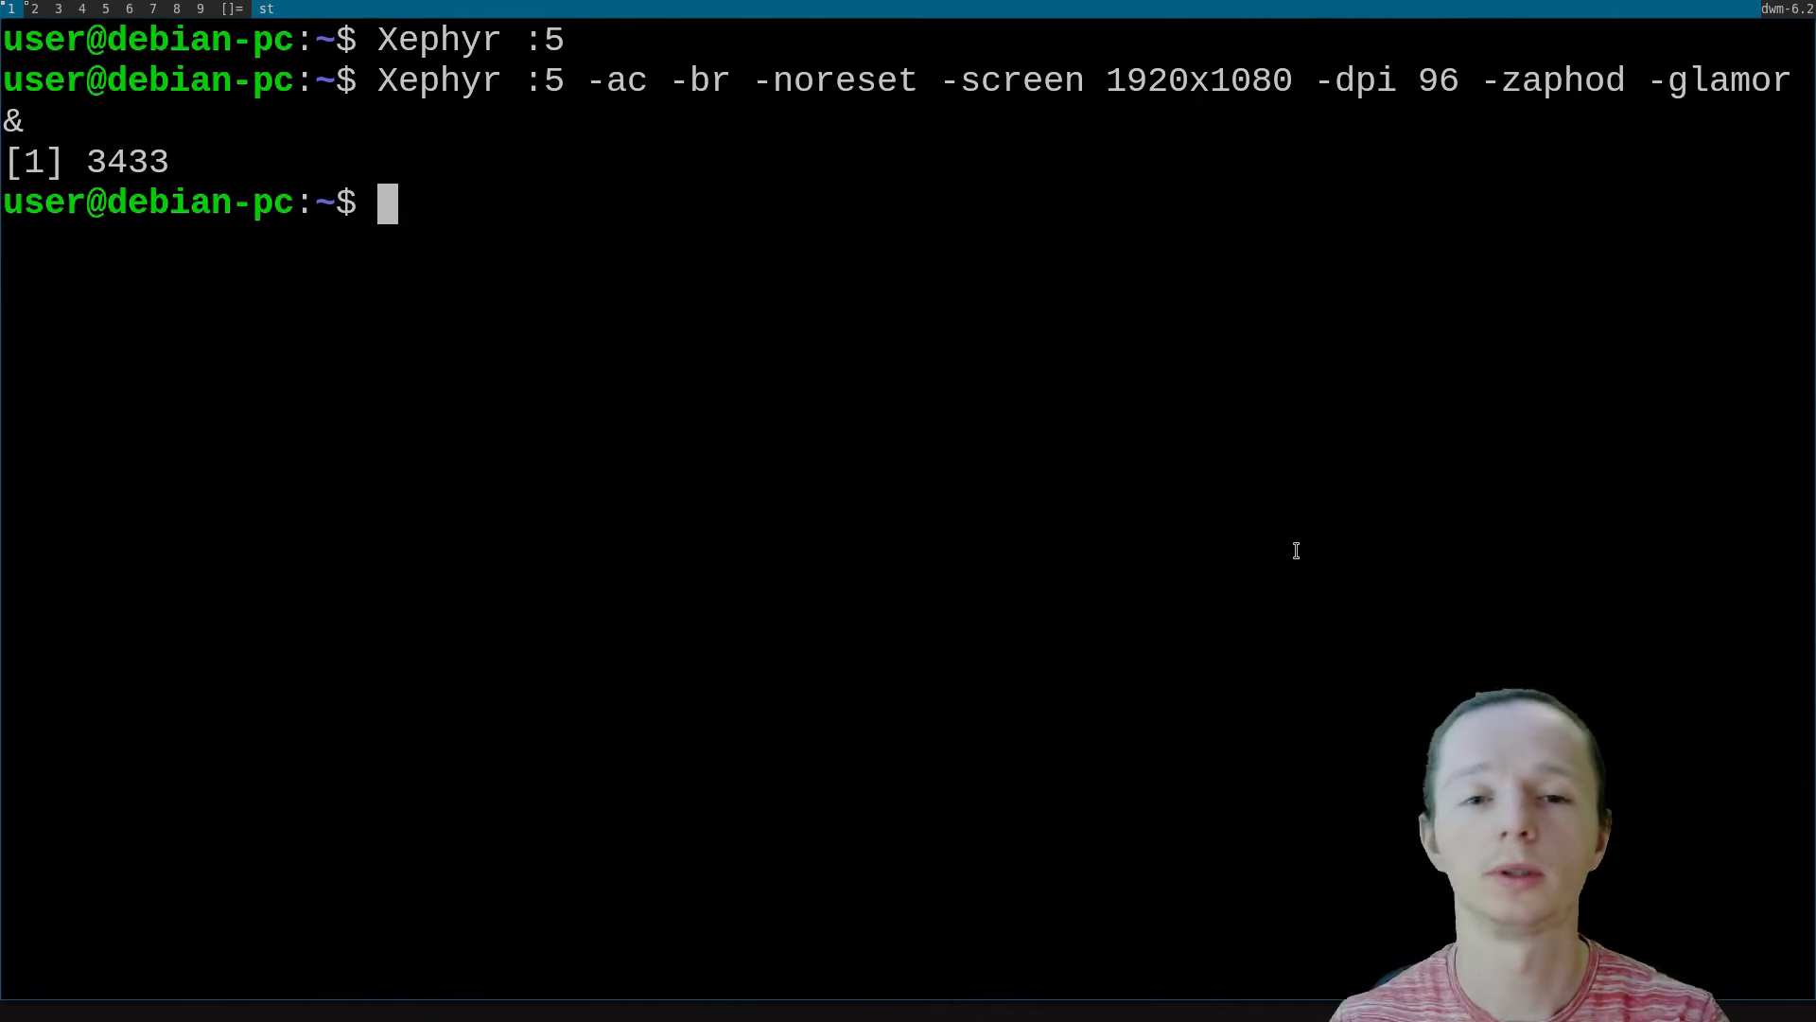
pyautogui.write('DISPLAY=P')
pyautogui.press('BackSpace')
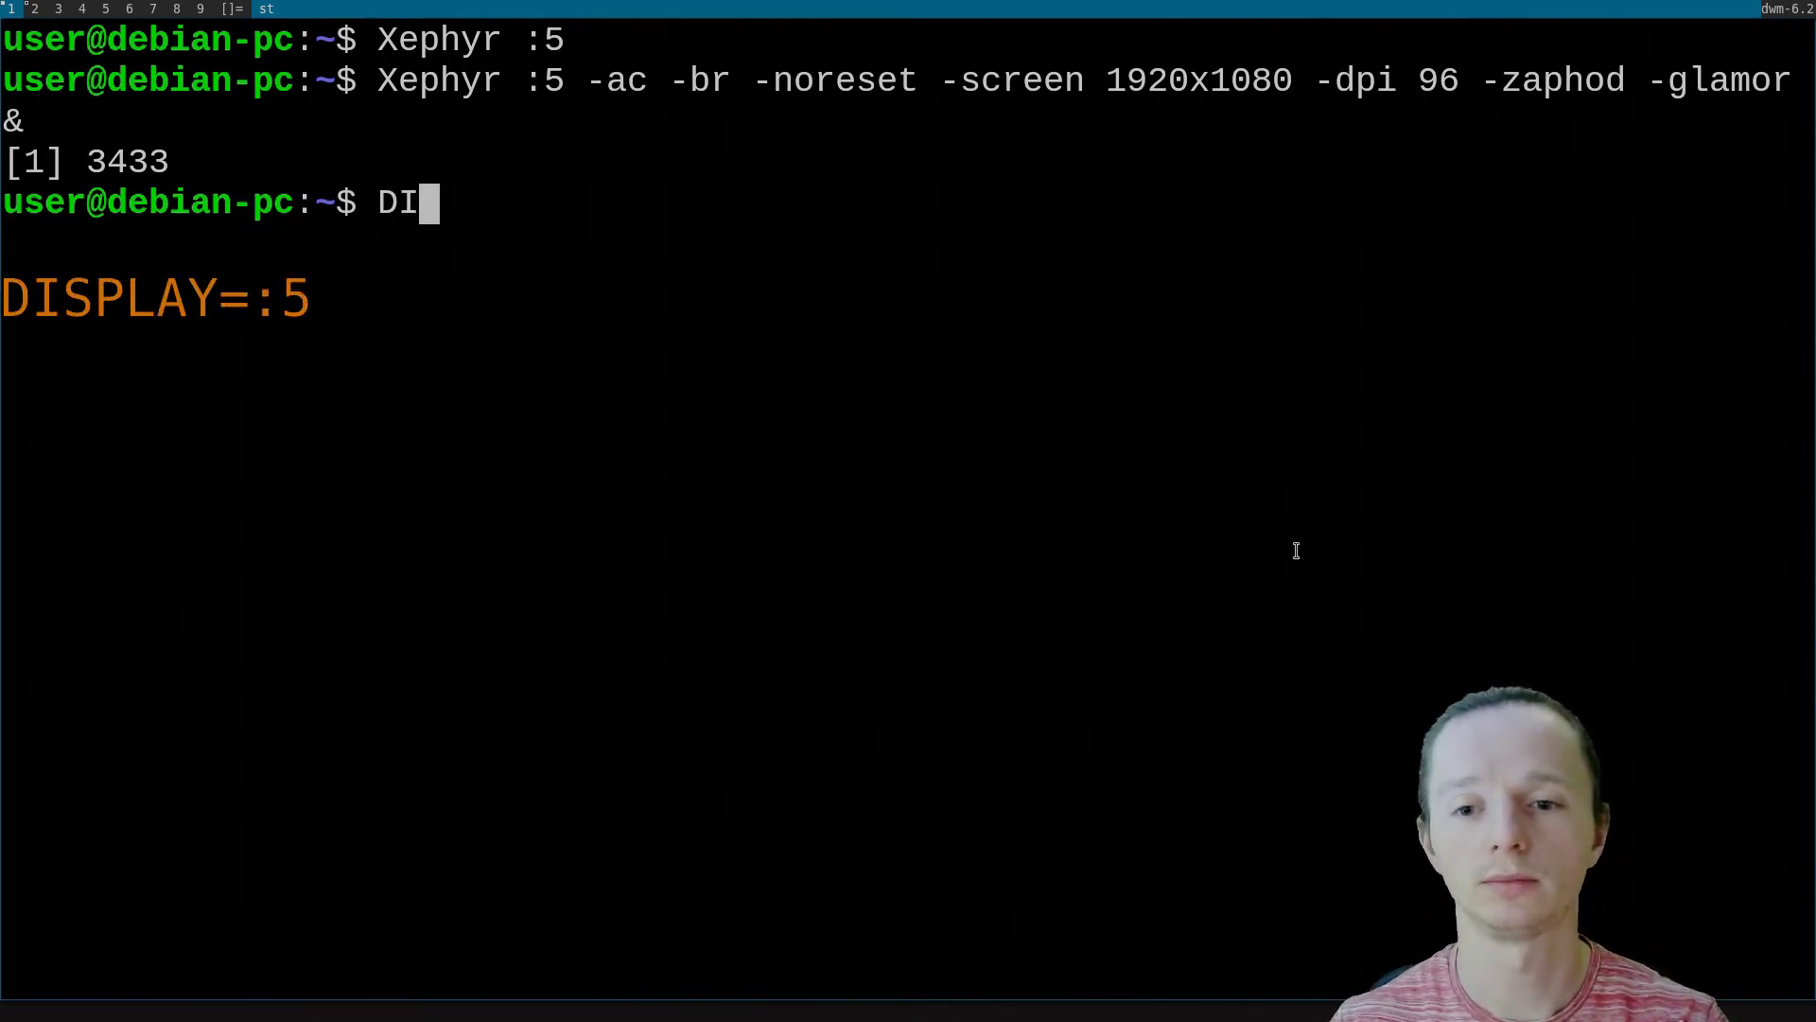
pyautogui.write('SPLA')
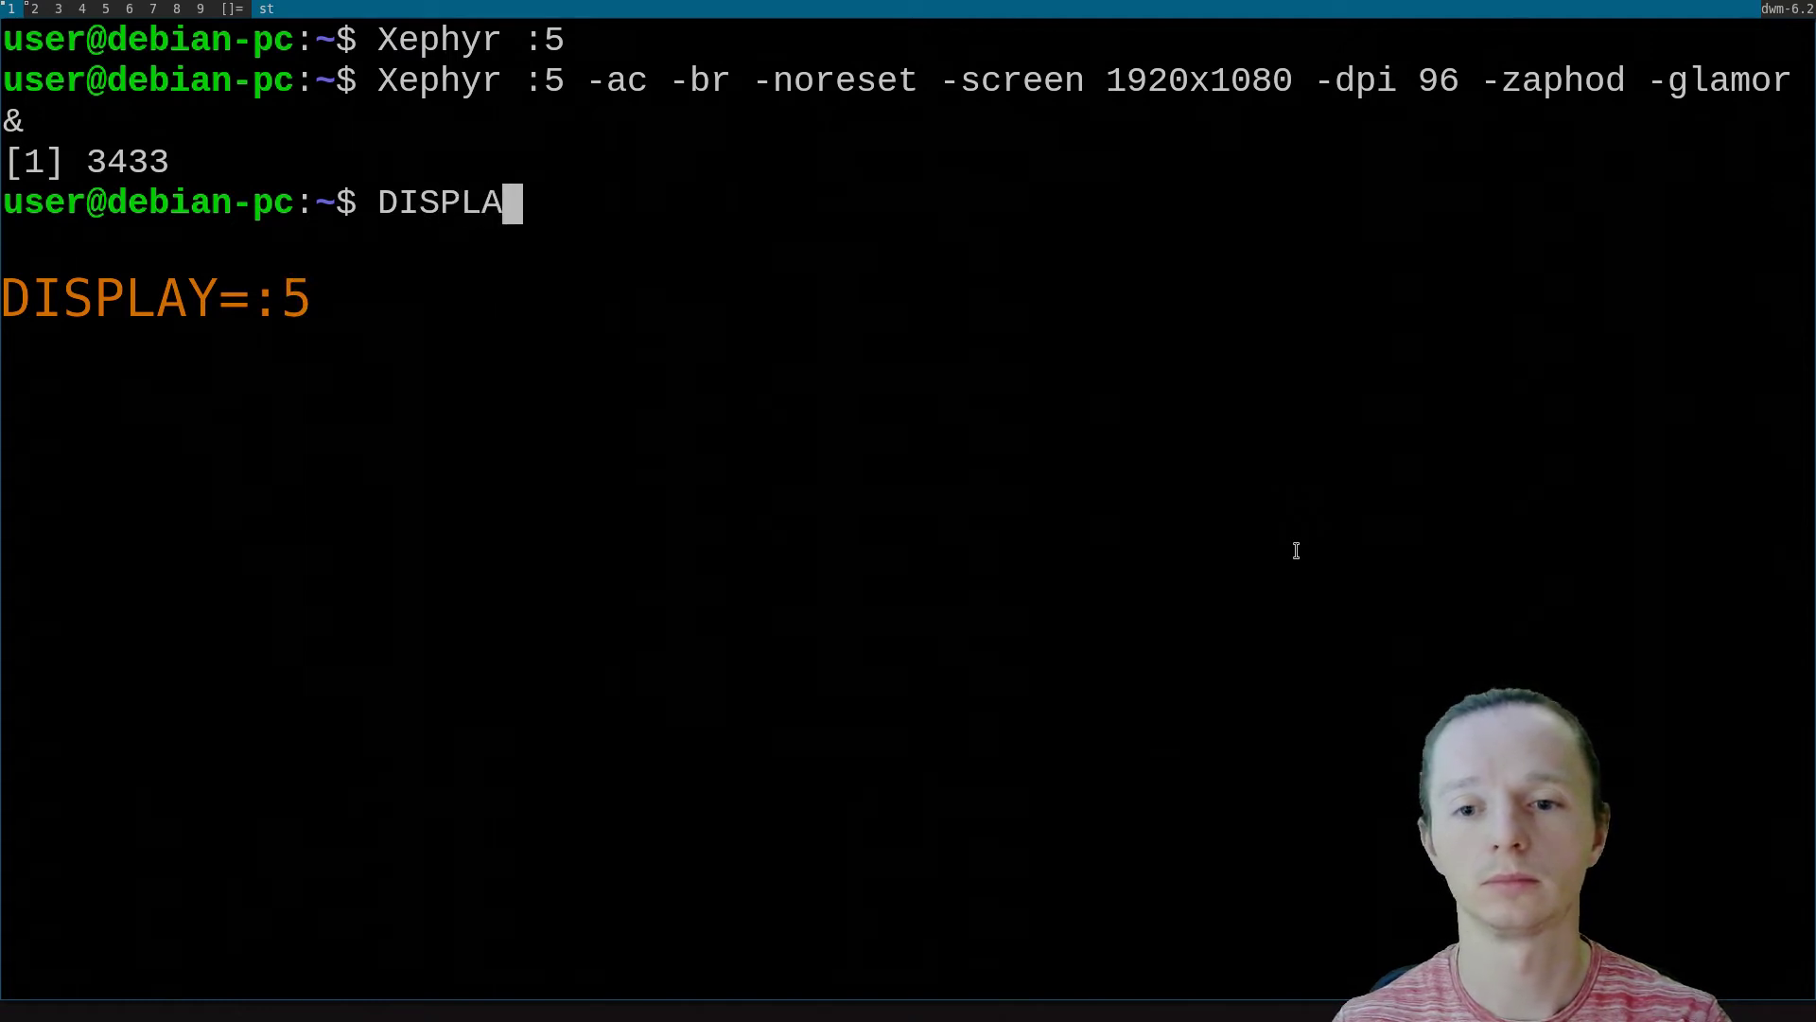
pyautogui.write('Y')
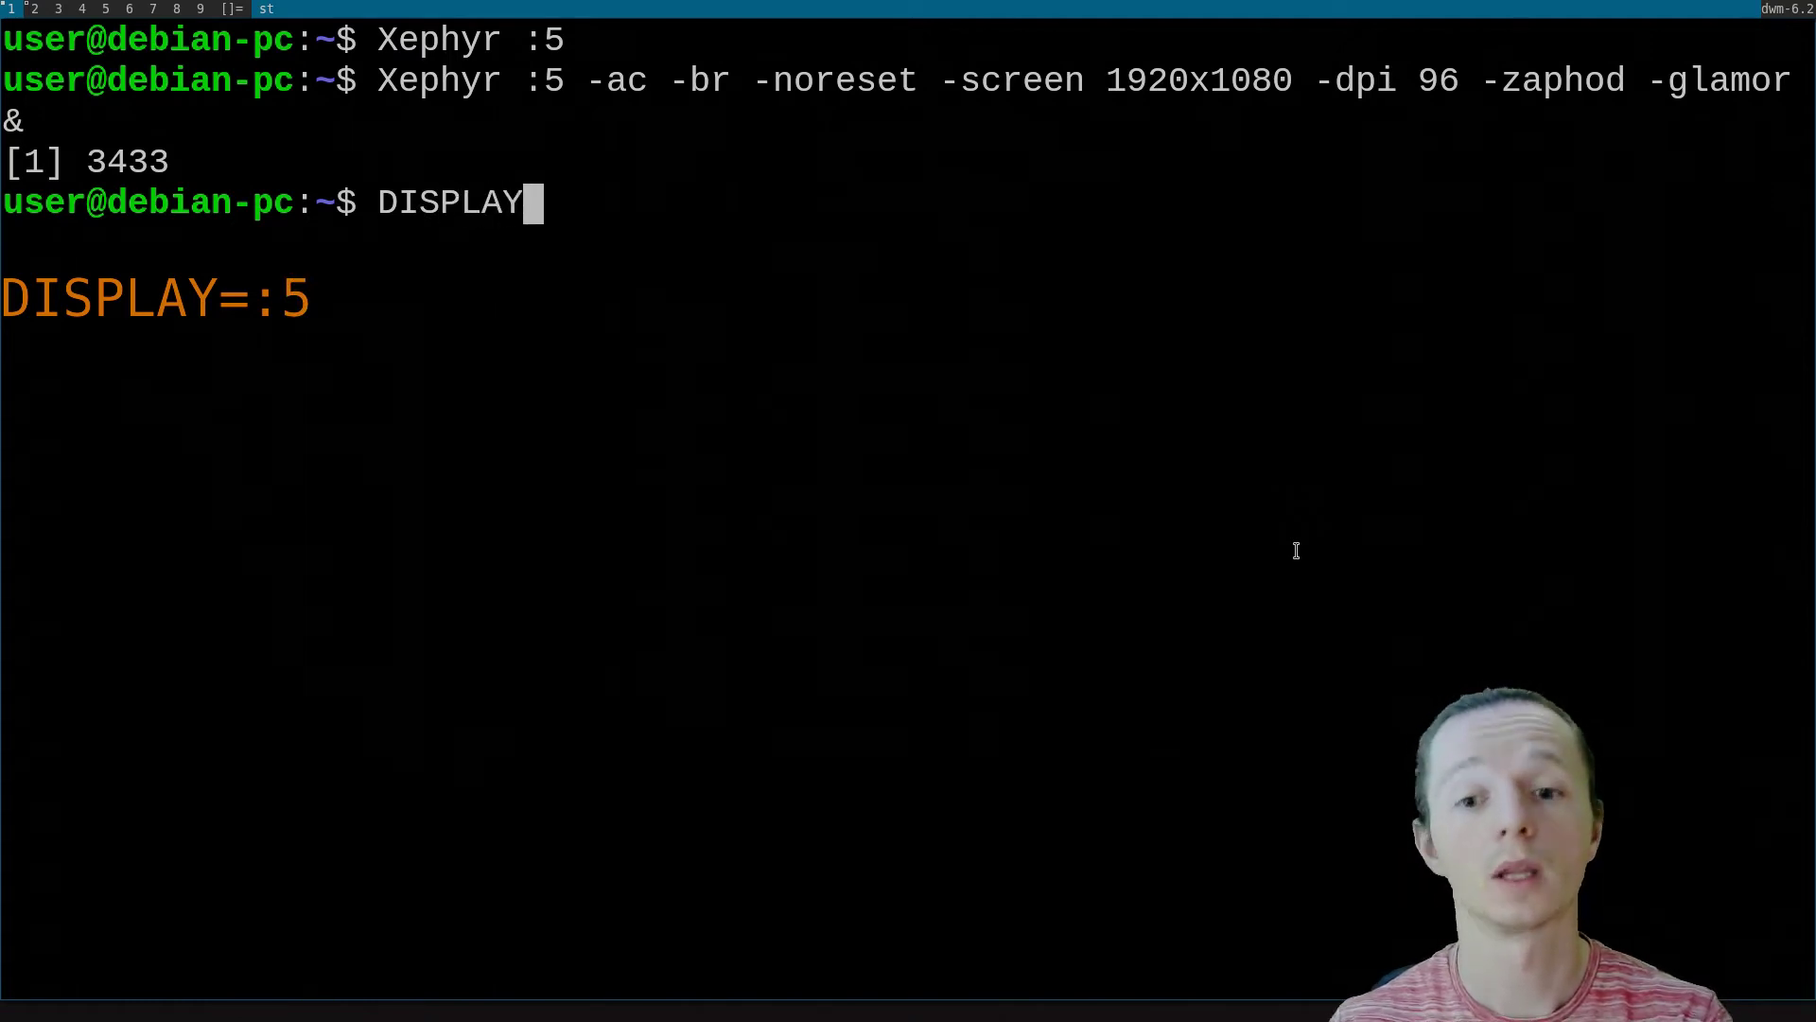
pyautogui.write('=')
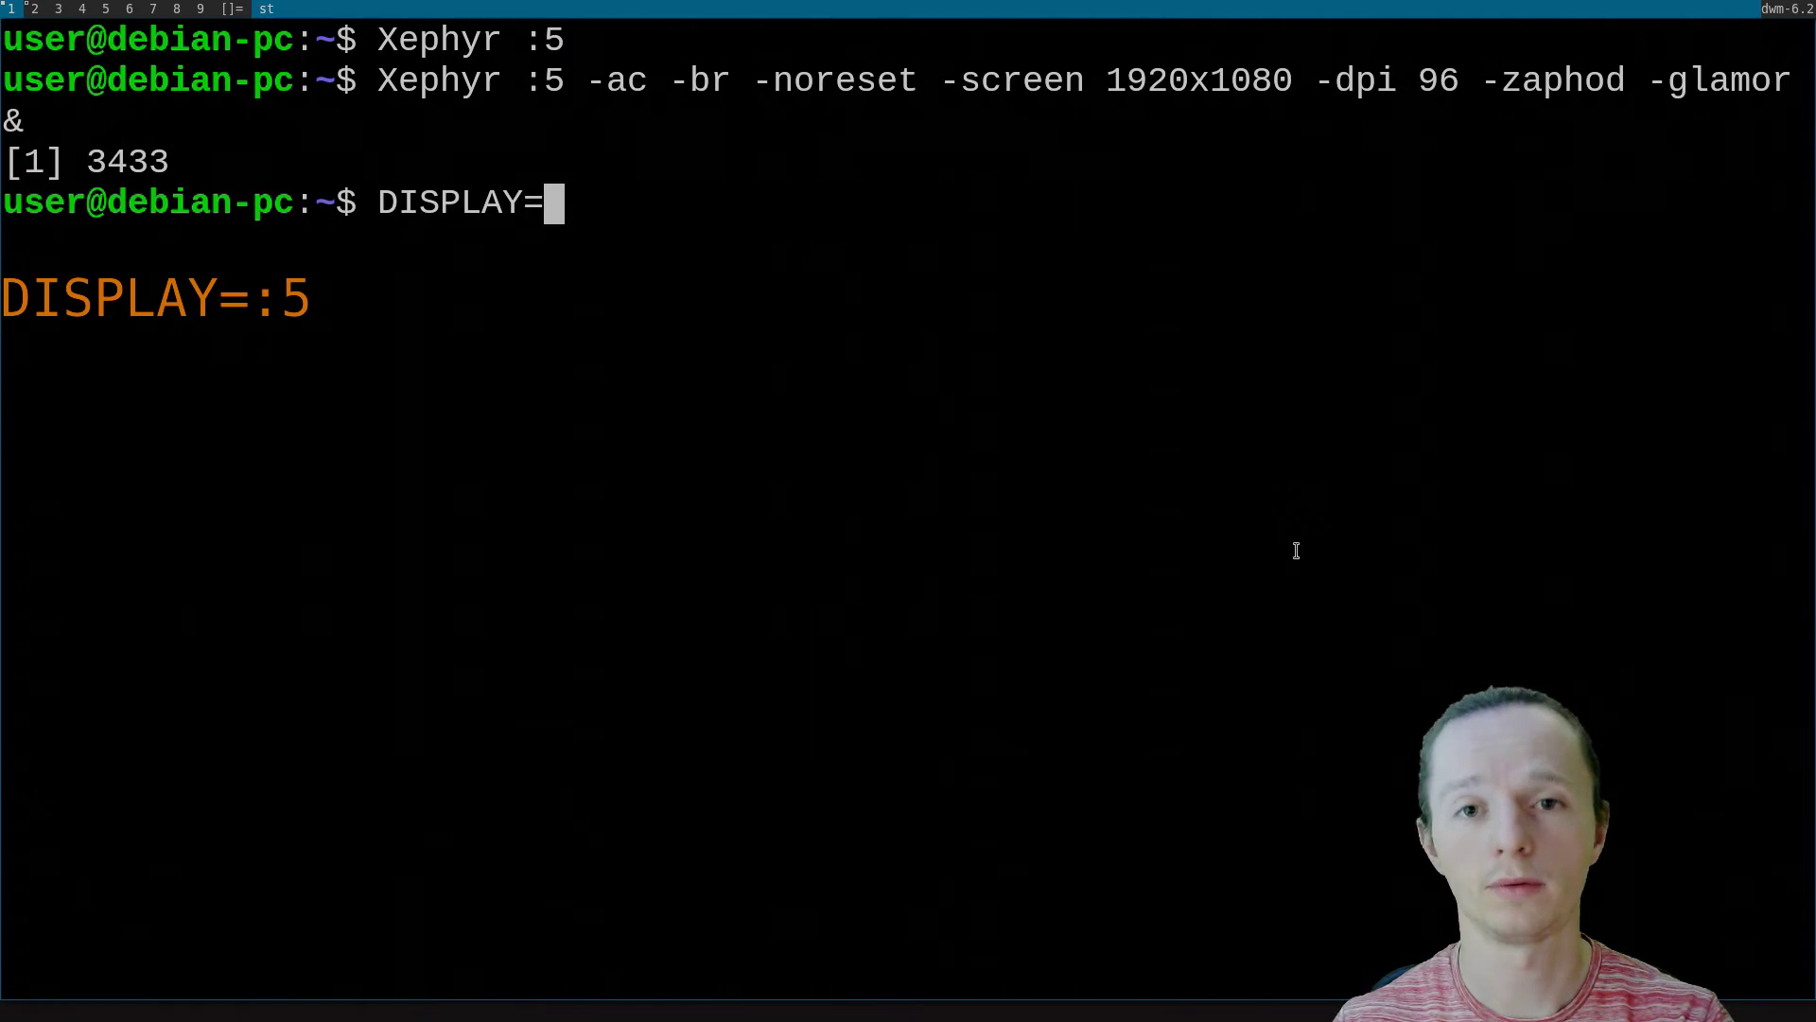
pyautogui.write(':')
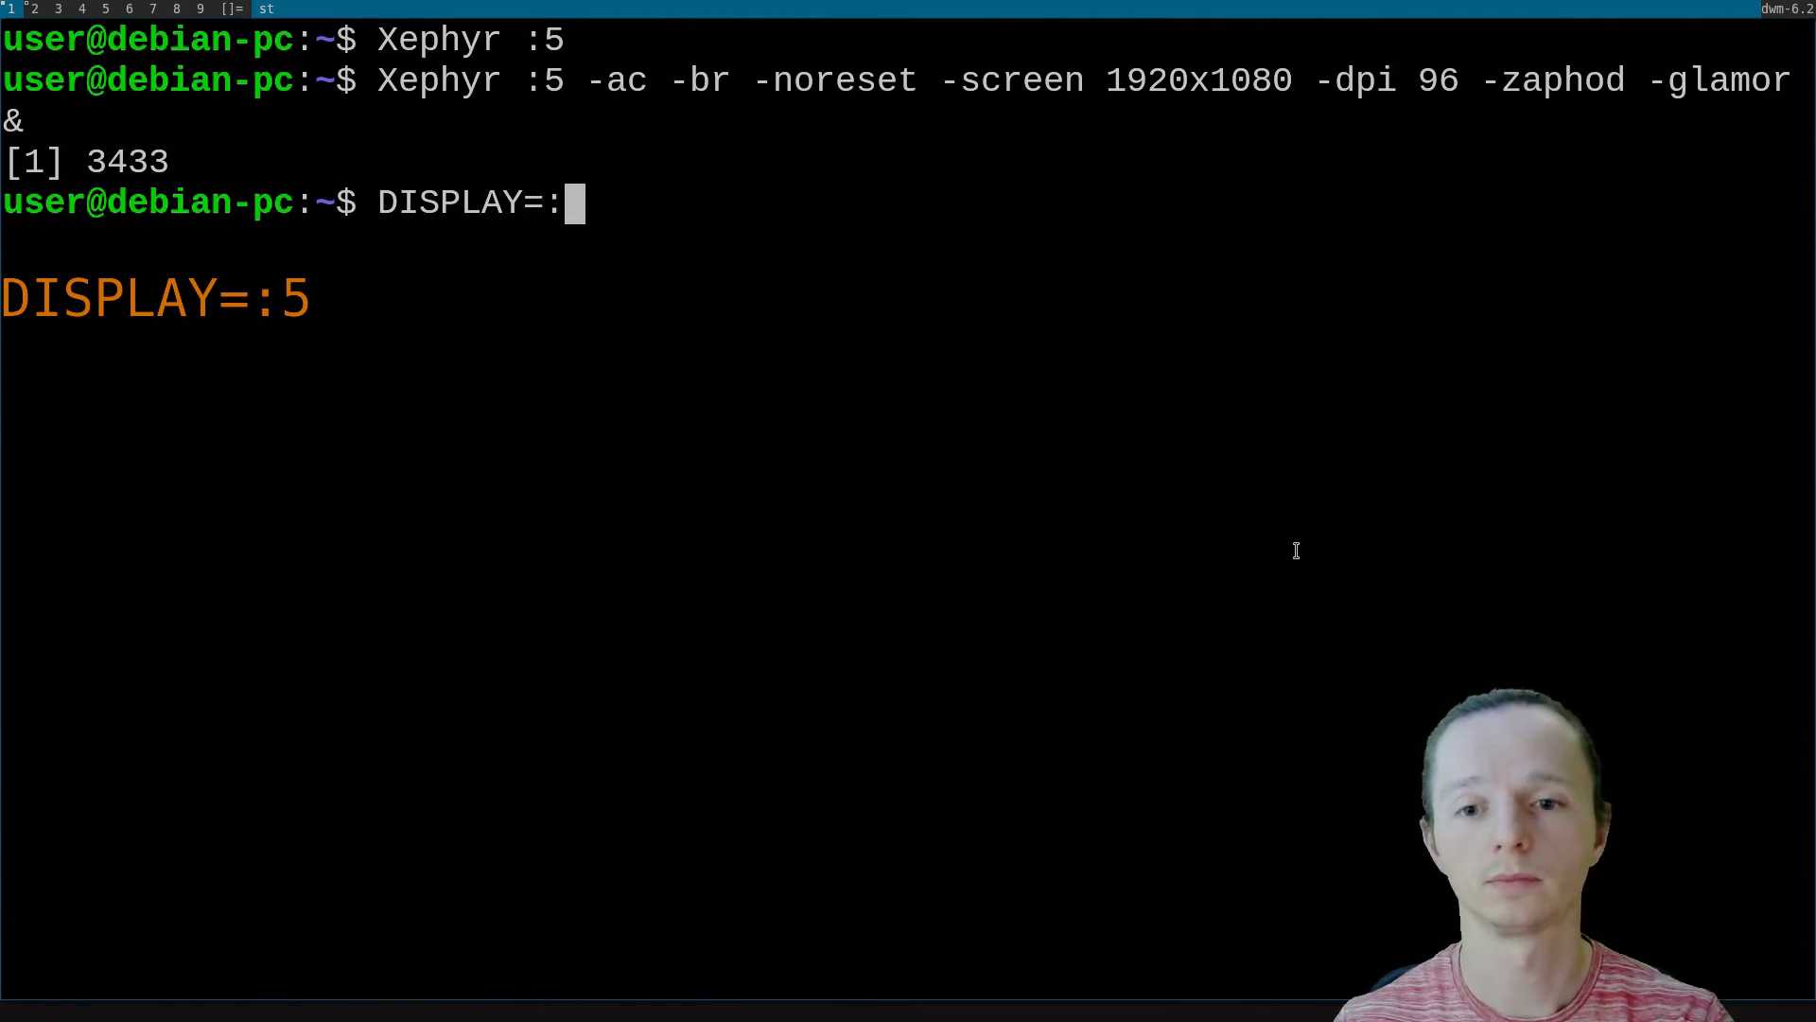
pyautogui.write('4')
pyautogui.press('BackSpace')
pyautogui.write('5')
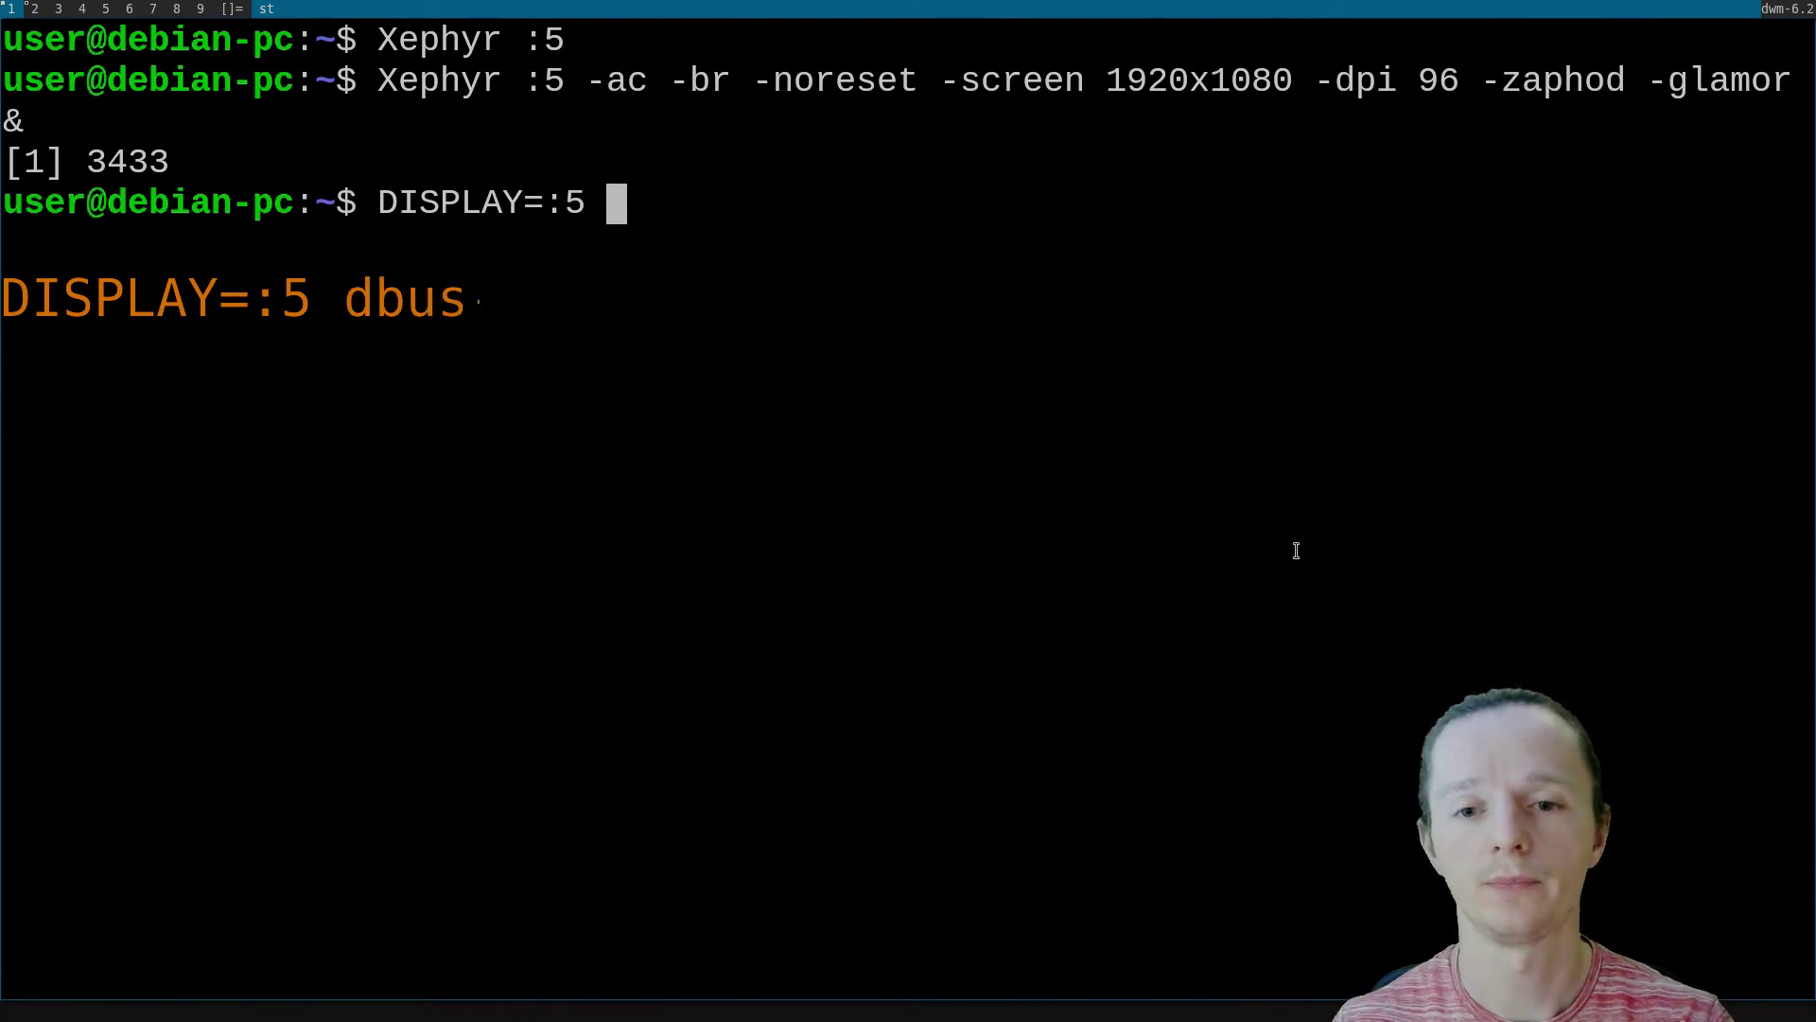
pyautogui.write(' dbus-')
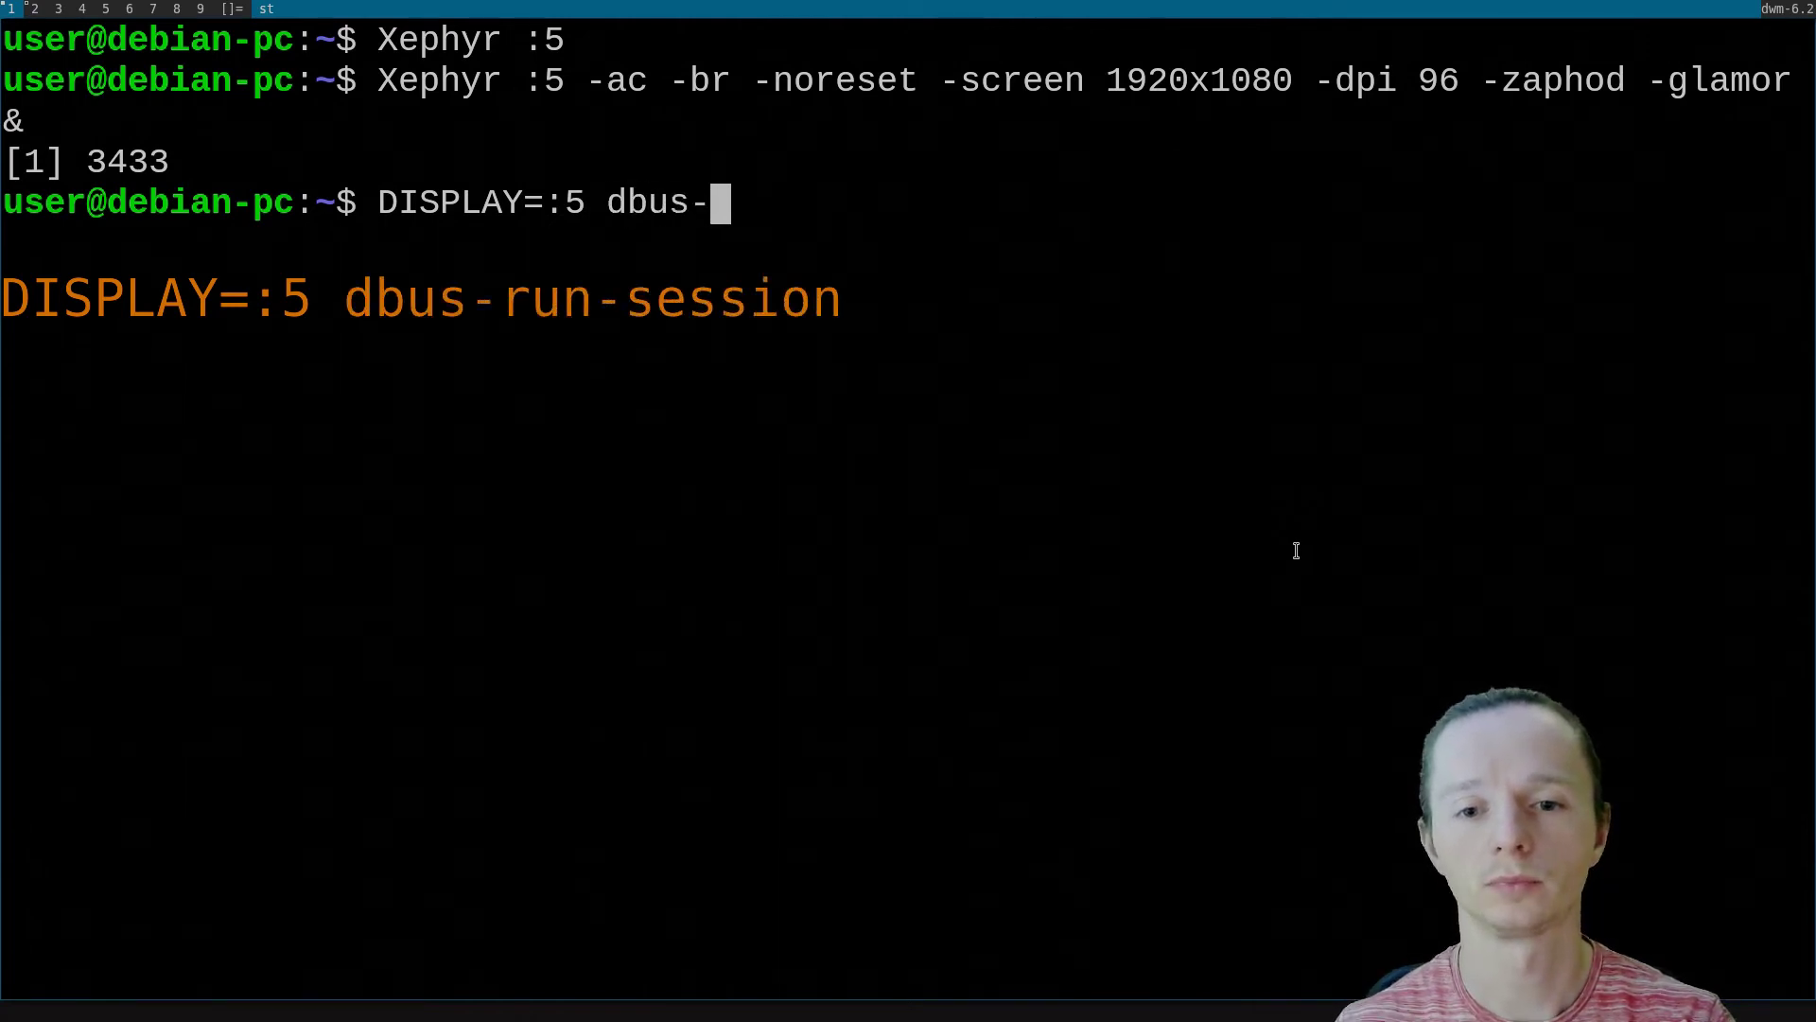
pyautogui.write('r')
pyautogui.press('Tab')
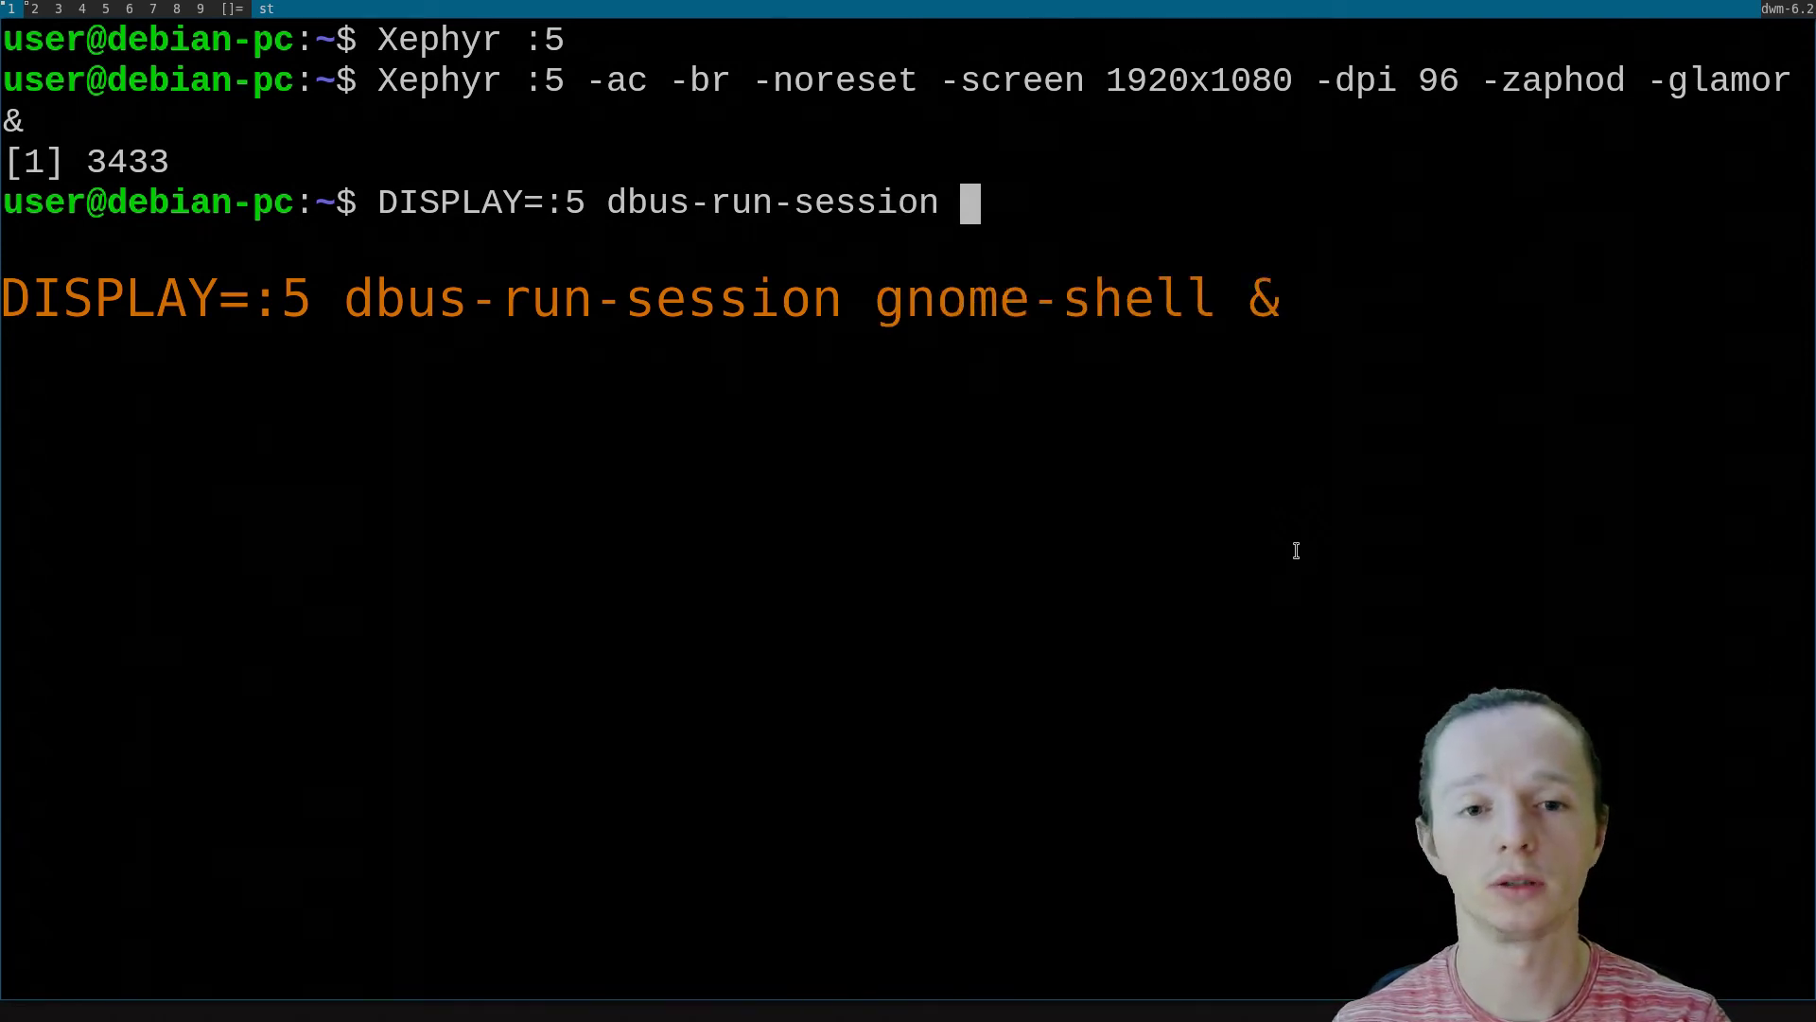
pyautogui.write('gnome-')
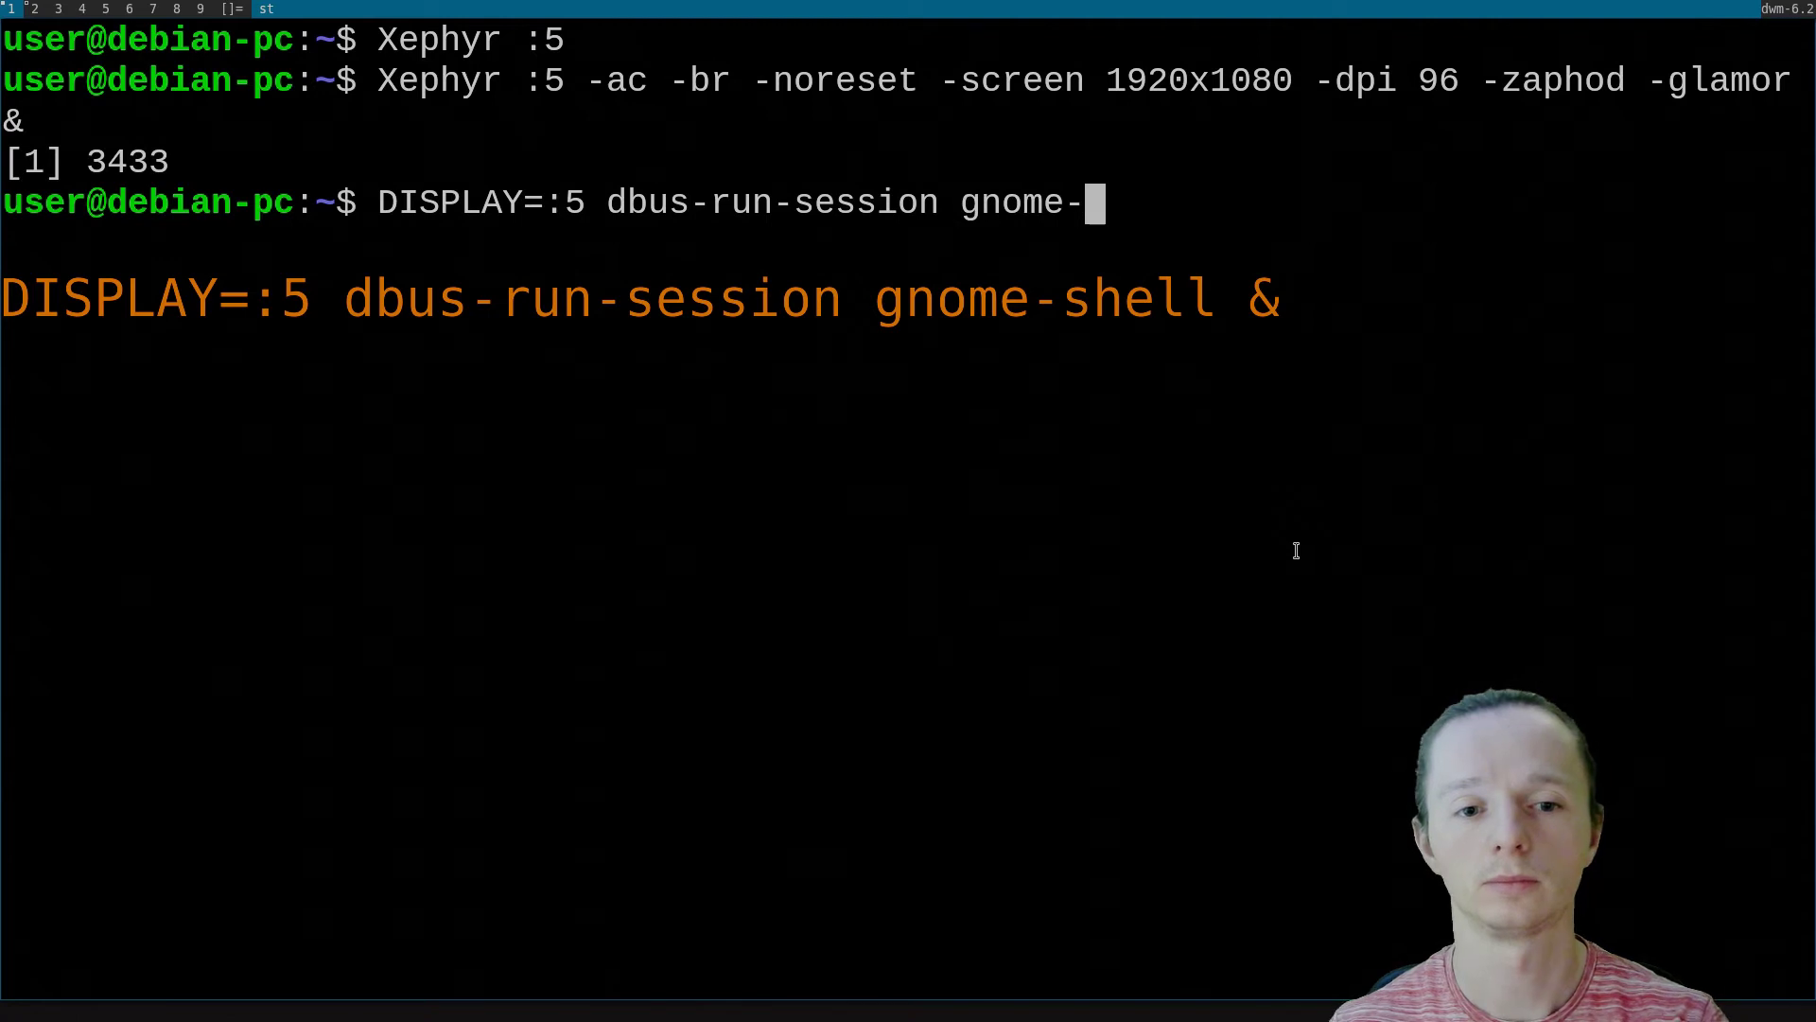
pyautogui.write('shell ')
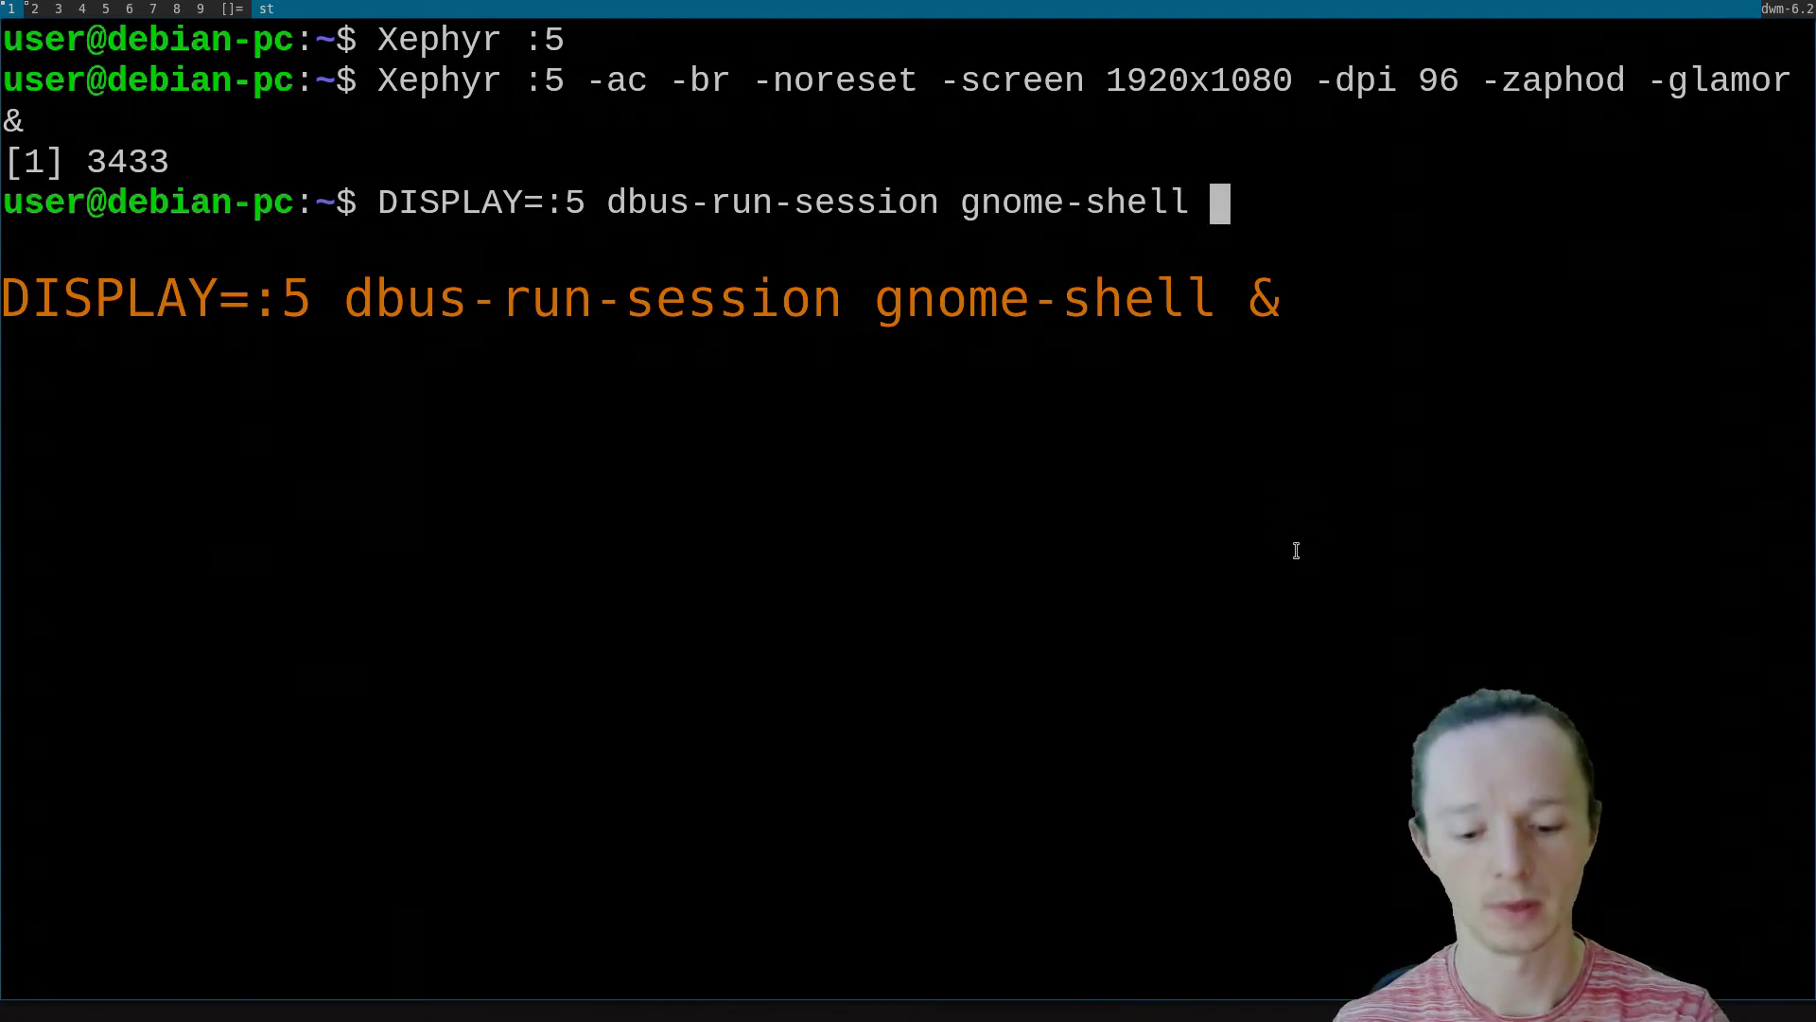
pyautogui.write('&')
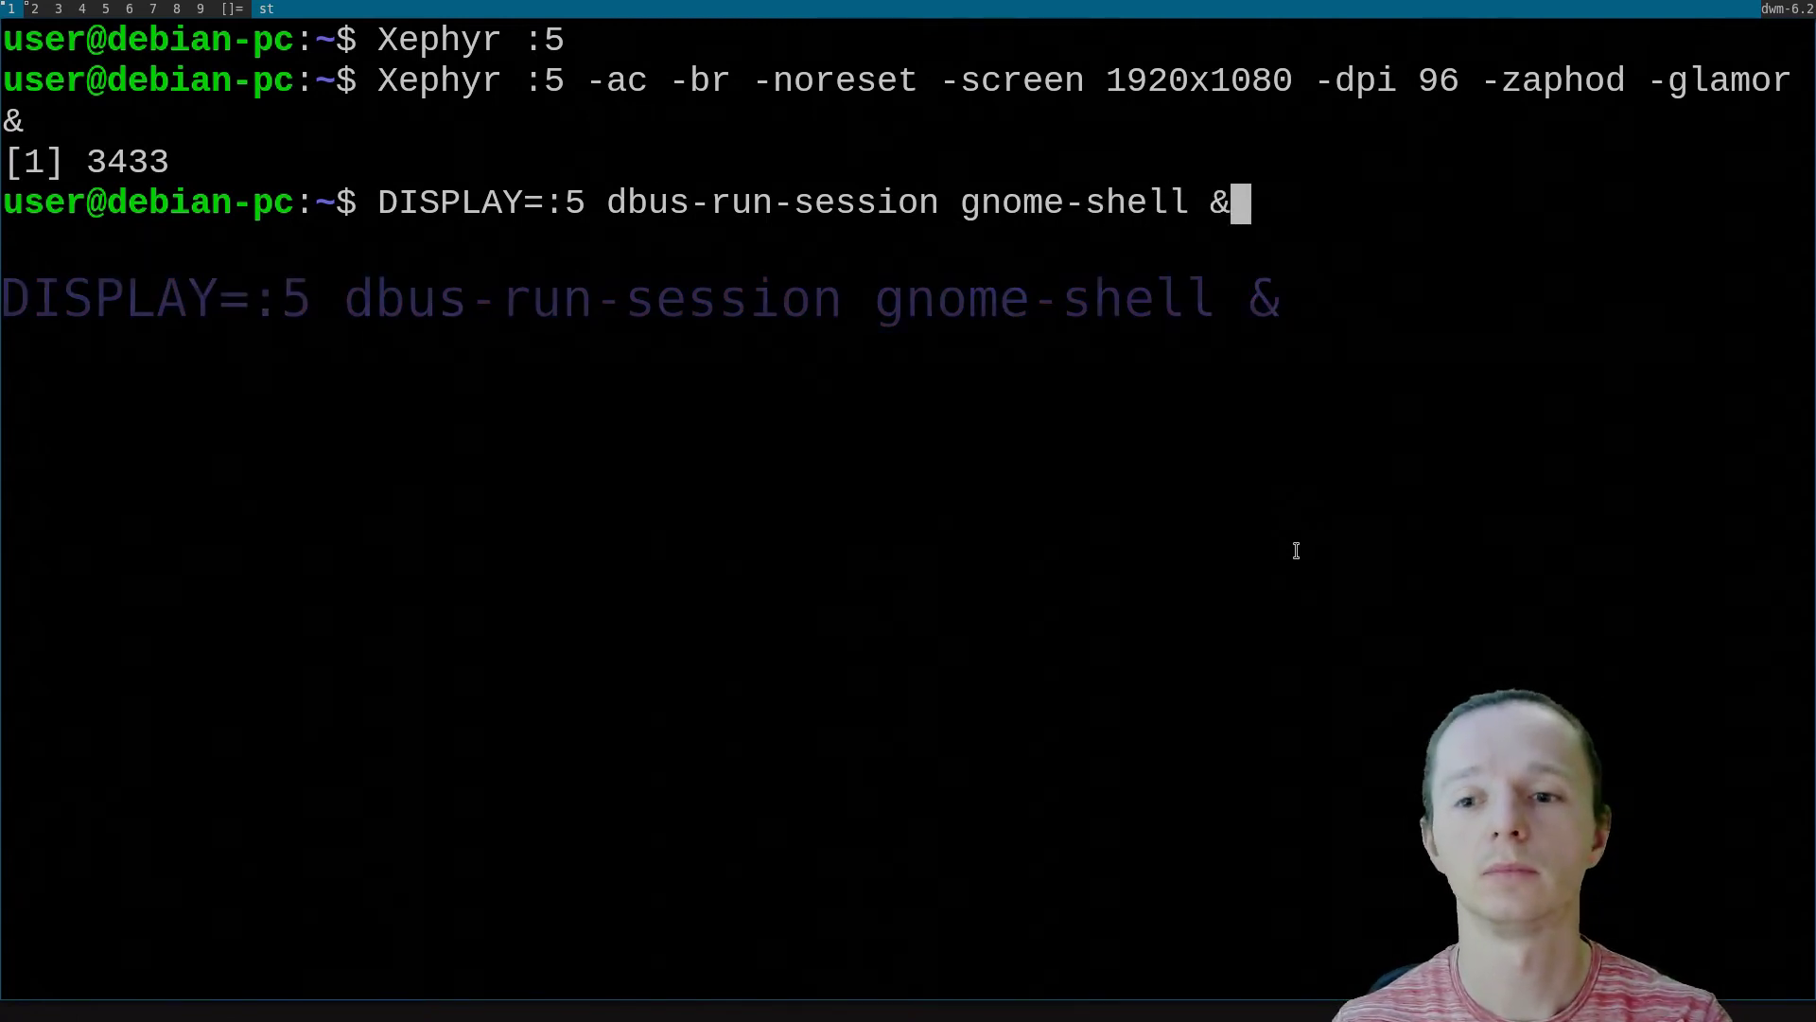
# Run gnome-shell on display :5 and let the GNOME desktop load
pyautogui.press('Return')
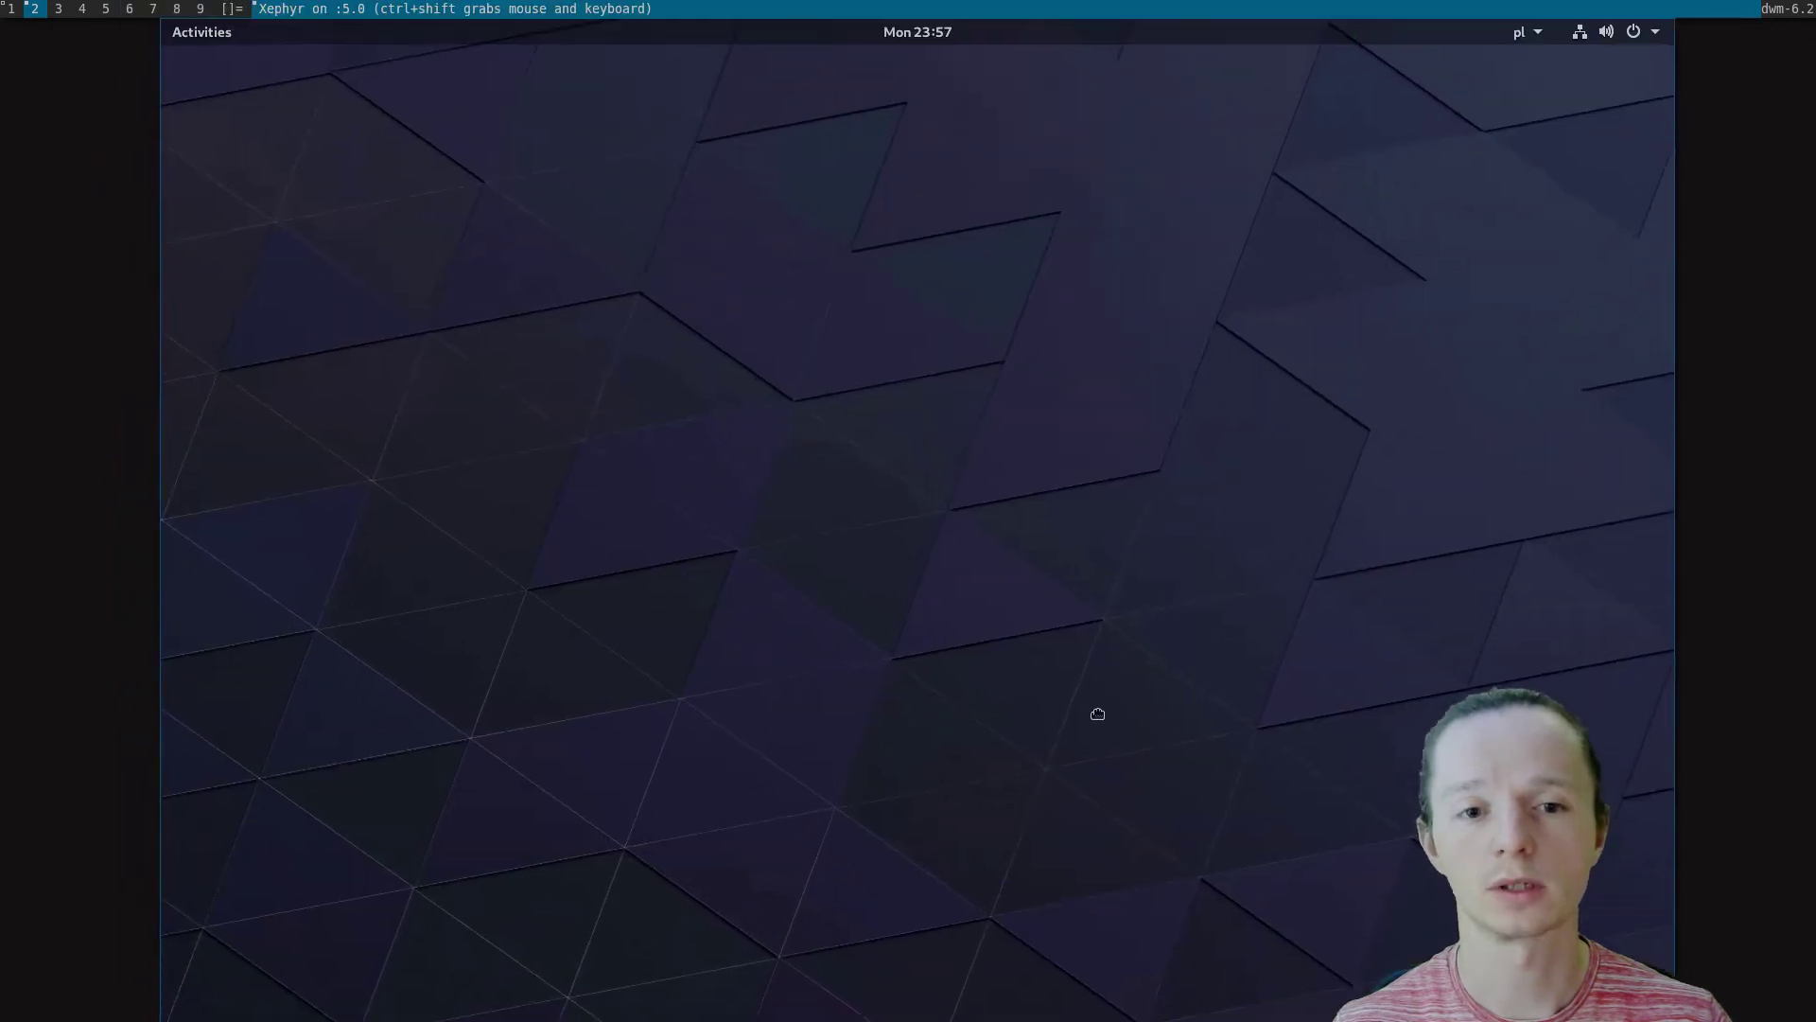
# Change the resolution from 1600 × 1200 to 1920 × 1080 in Display Settings and keep it
pyautogui.rightClick(816, 298)
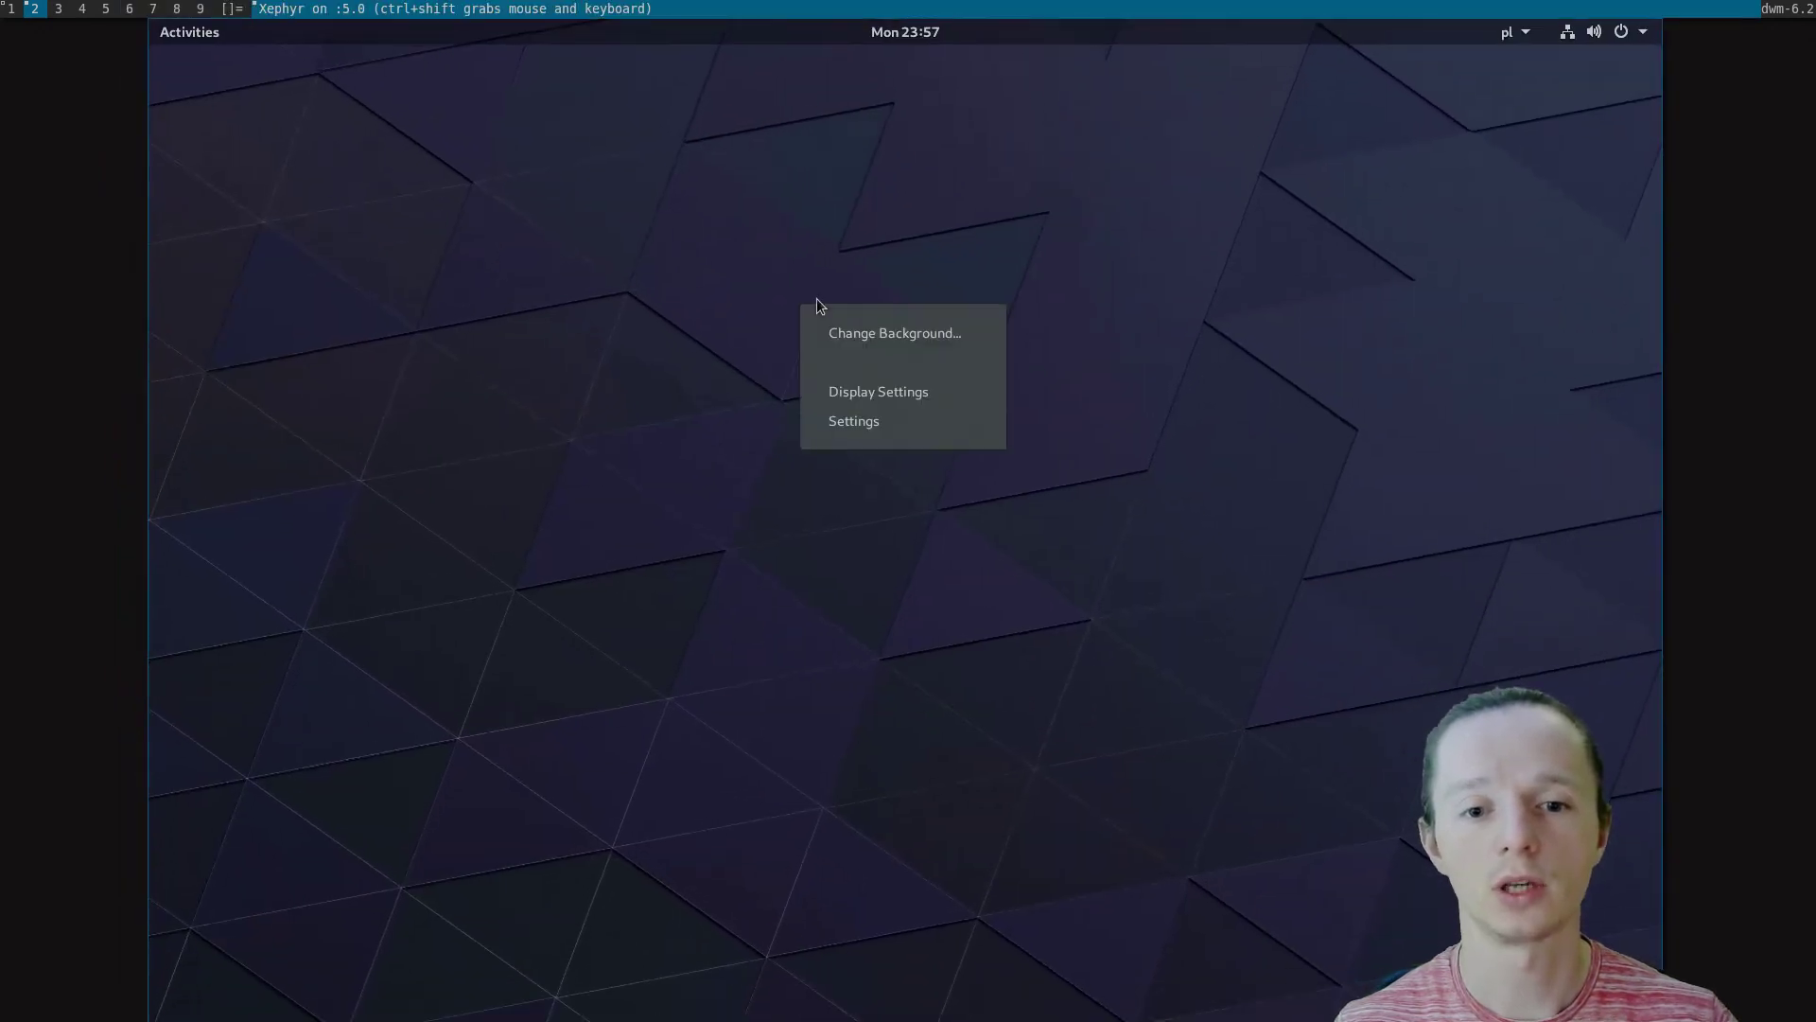
pyautogui.click(919, 392)
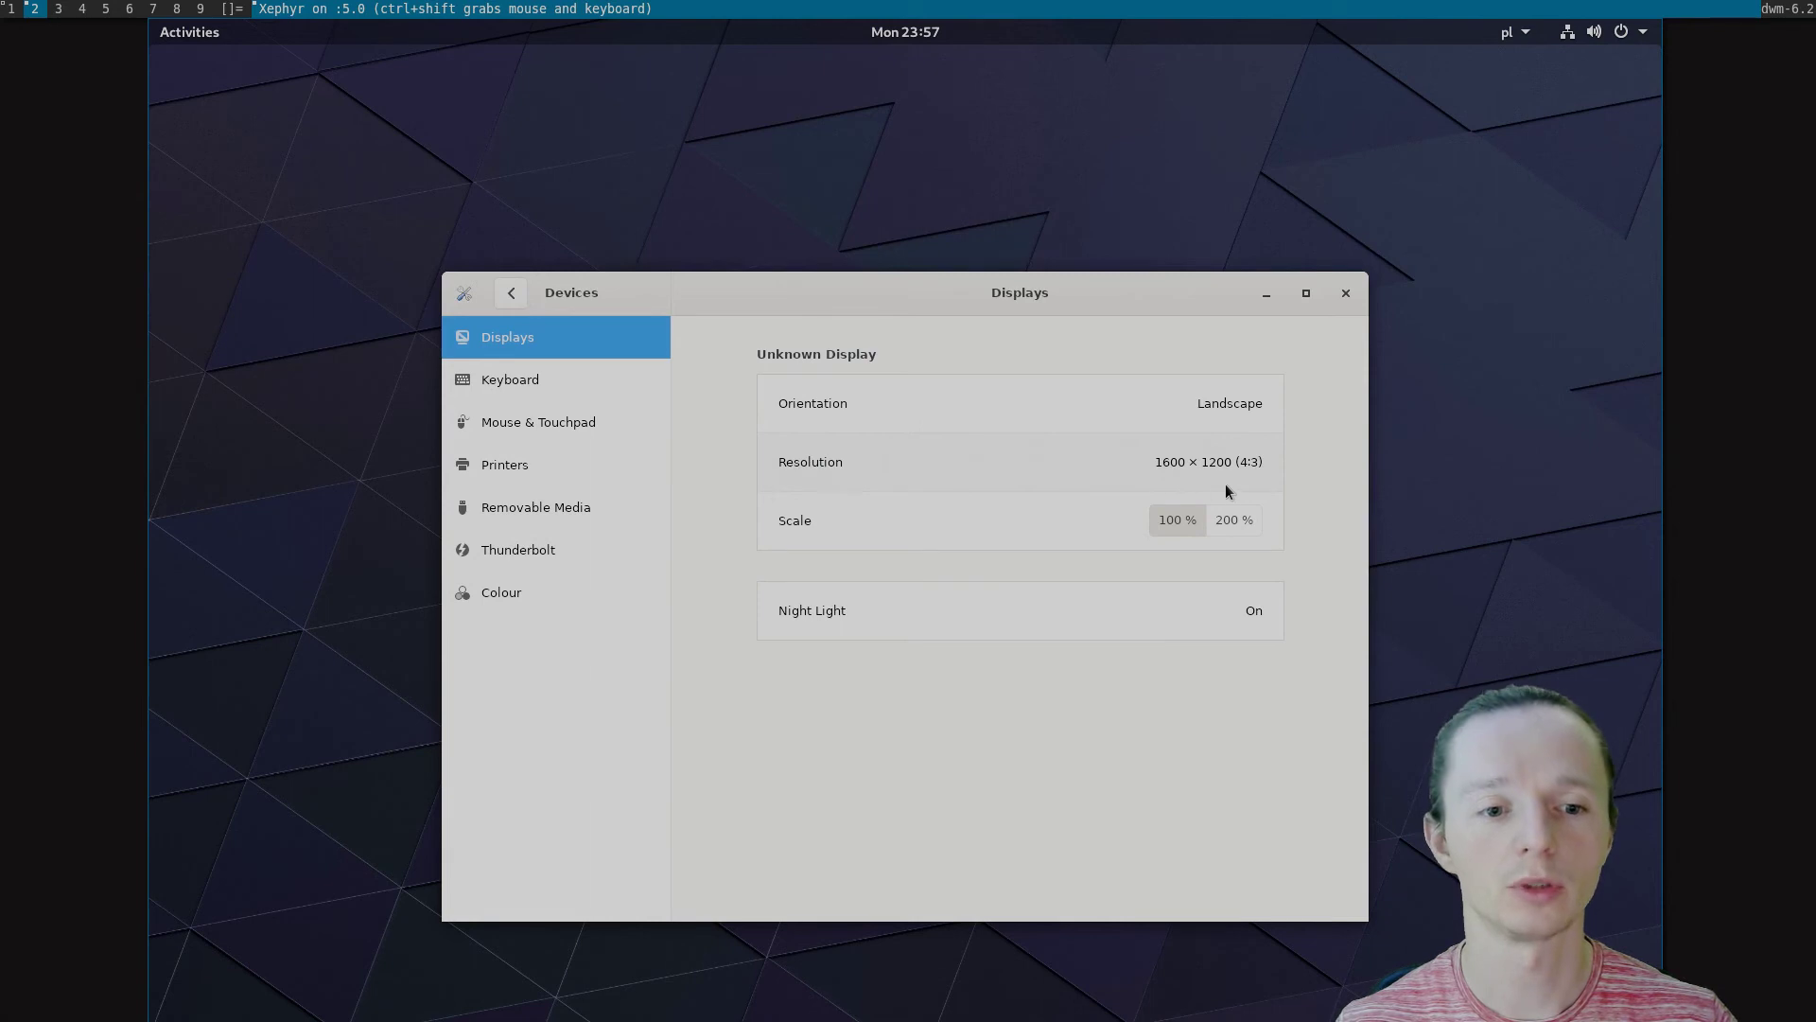
pyautogui.click(1060, 464)
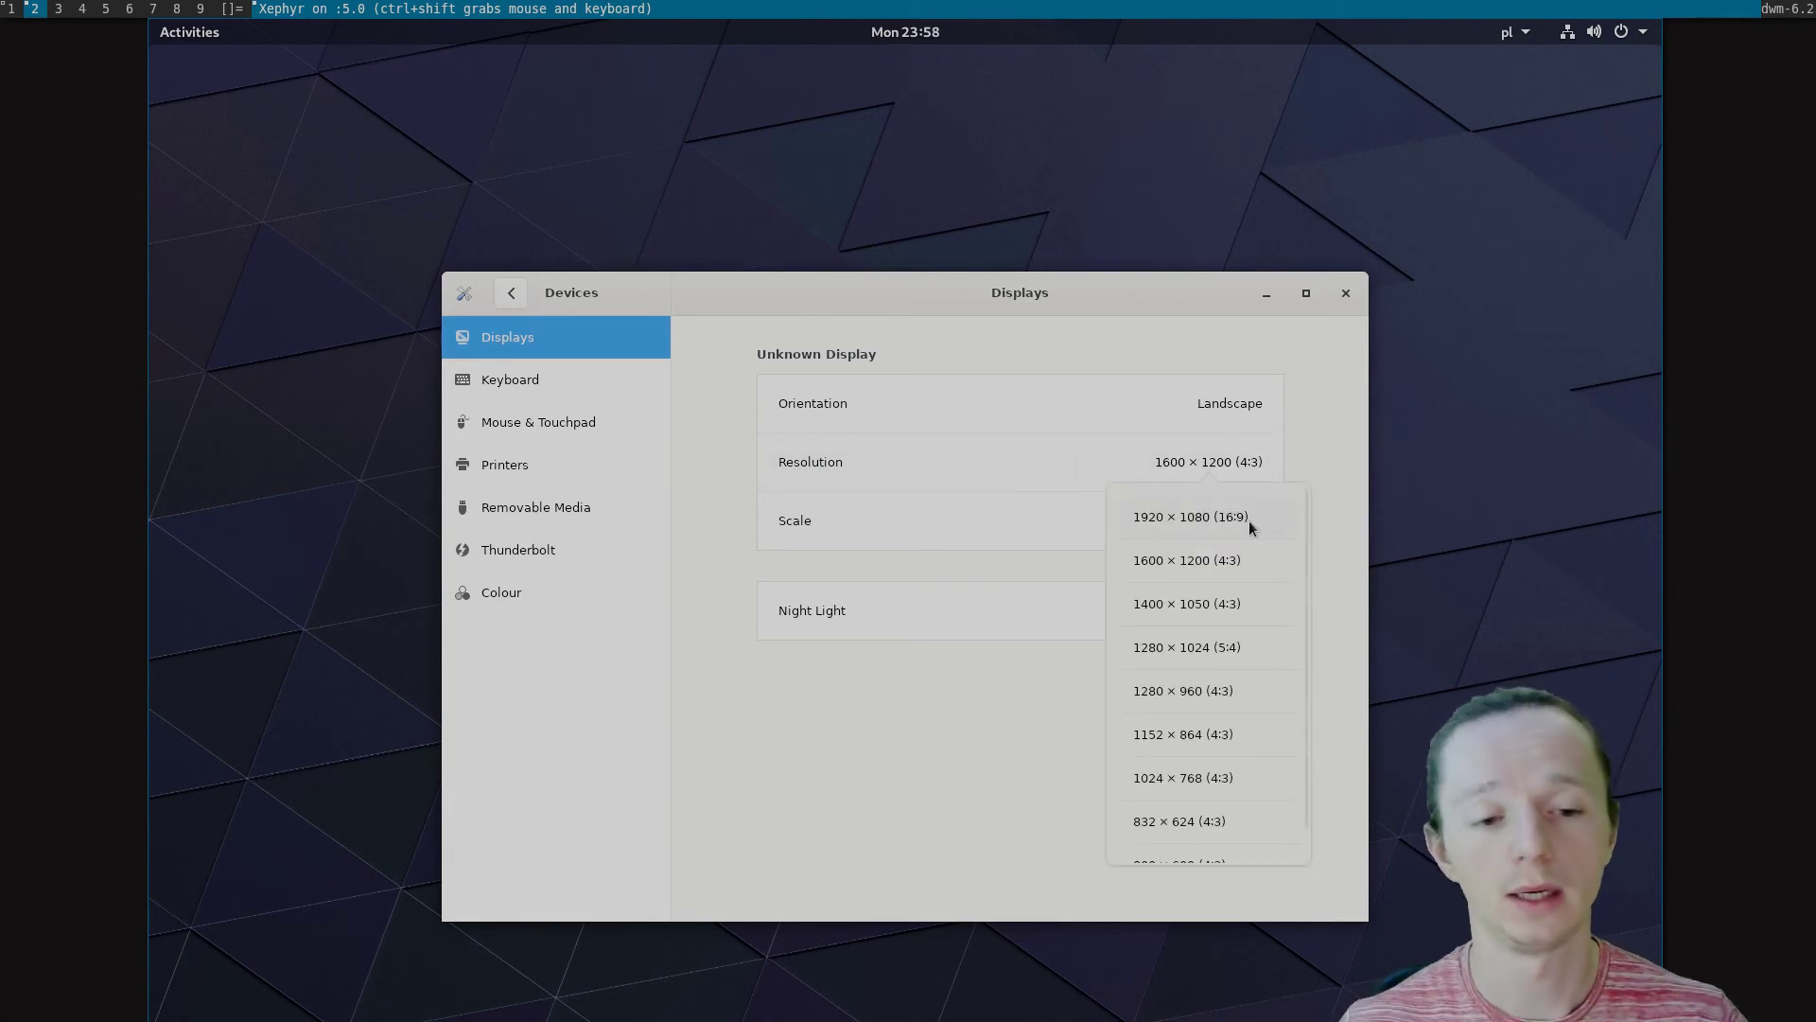
pyautogui.click(1225, 519)
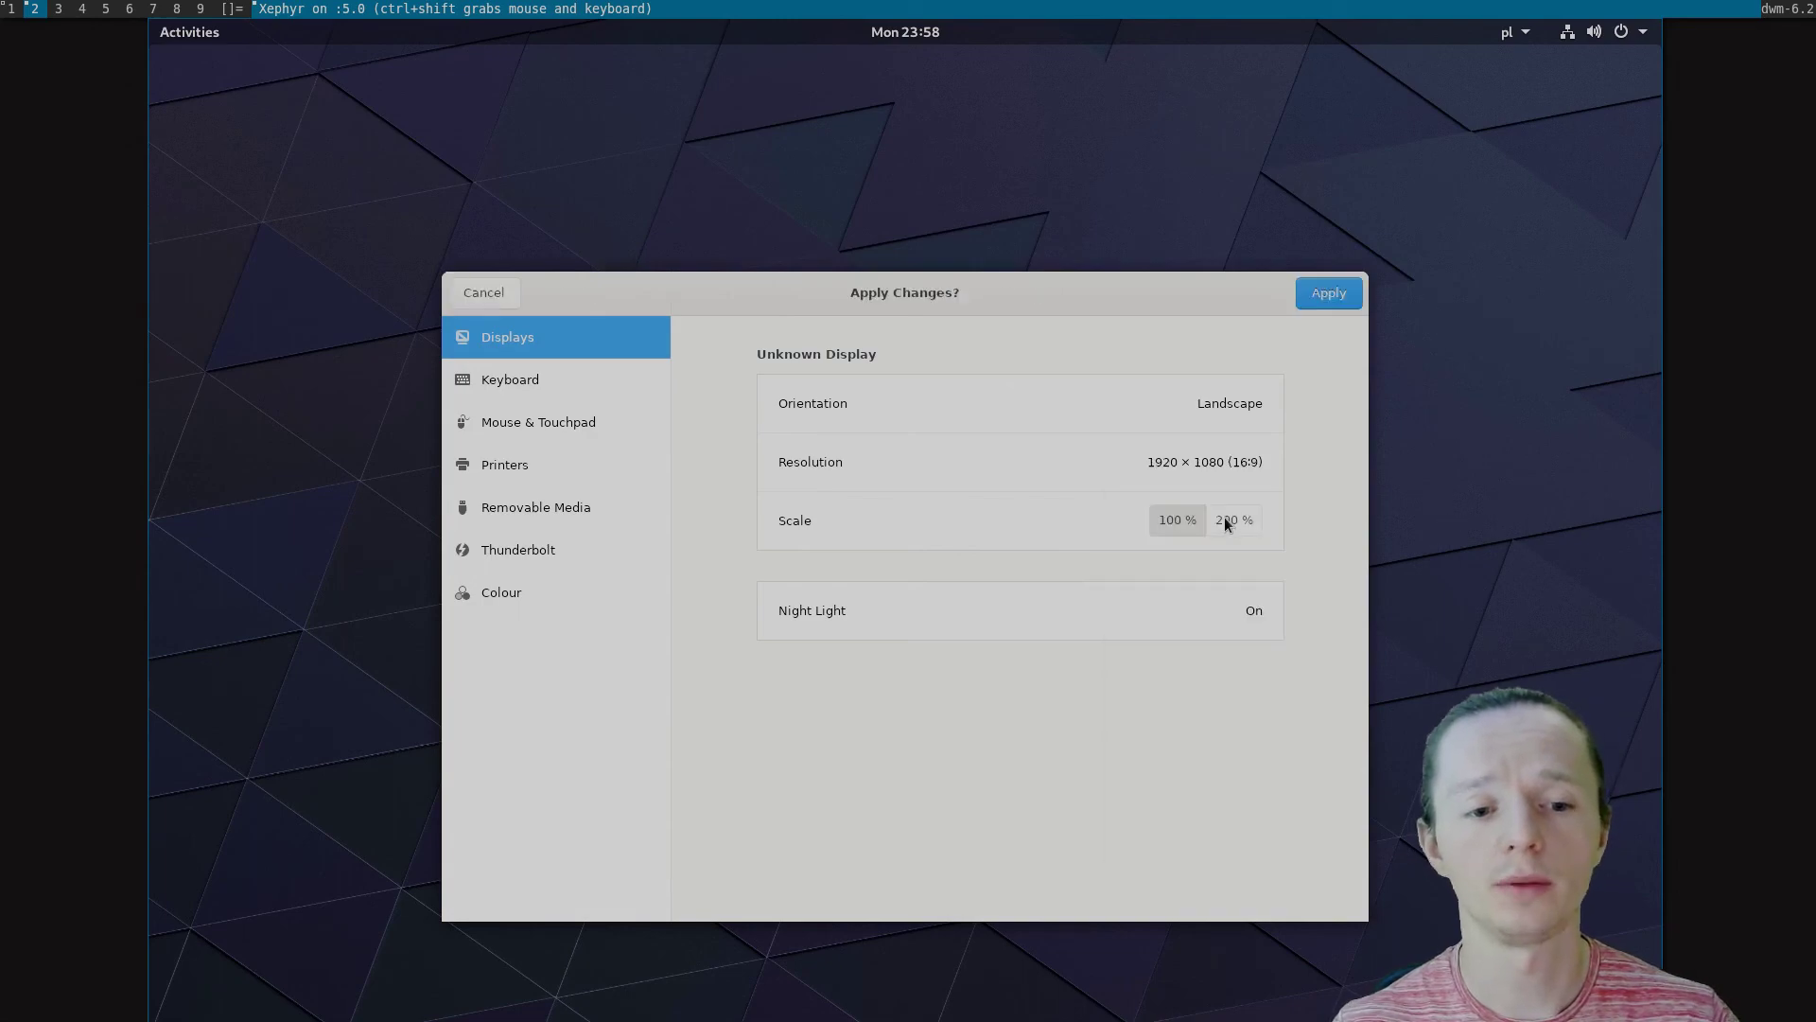
pyautogui.click(1335, 296)
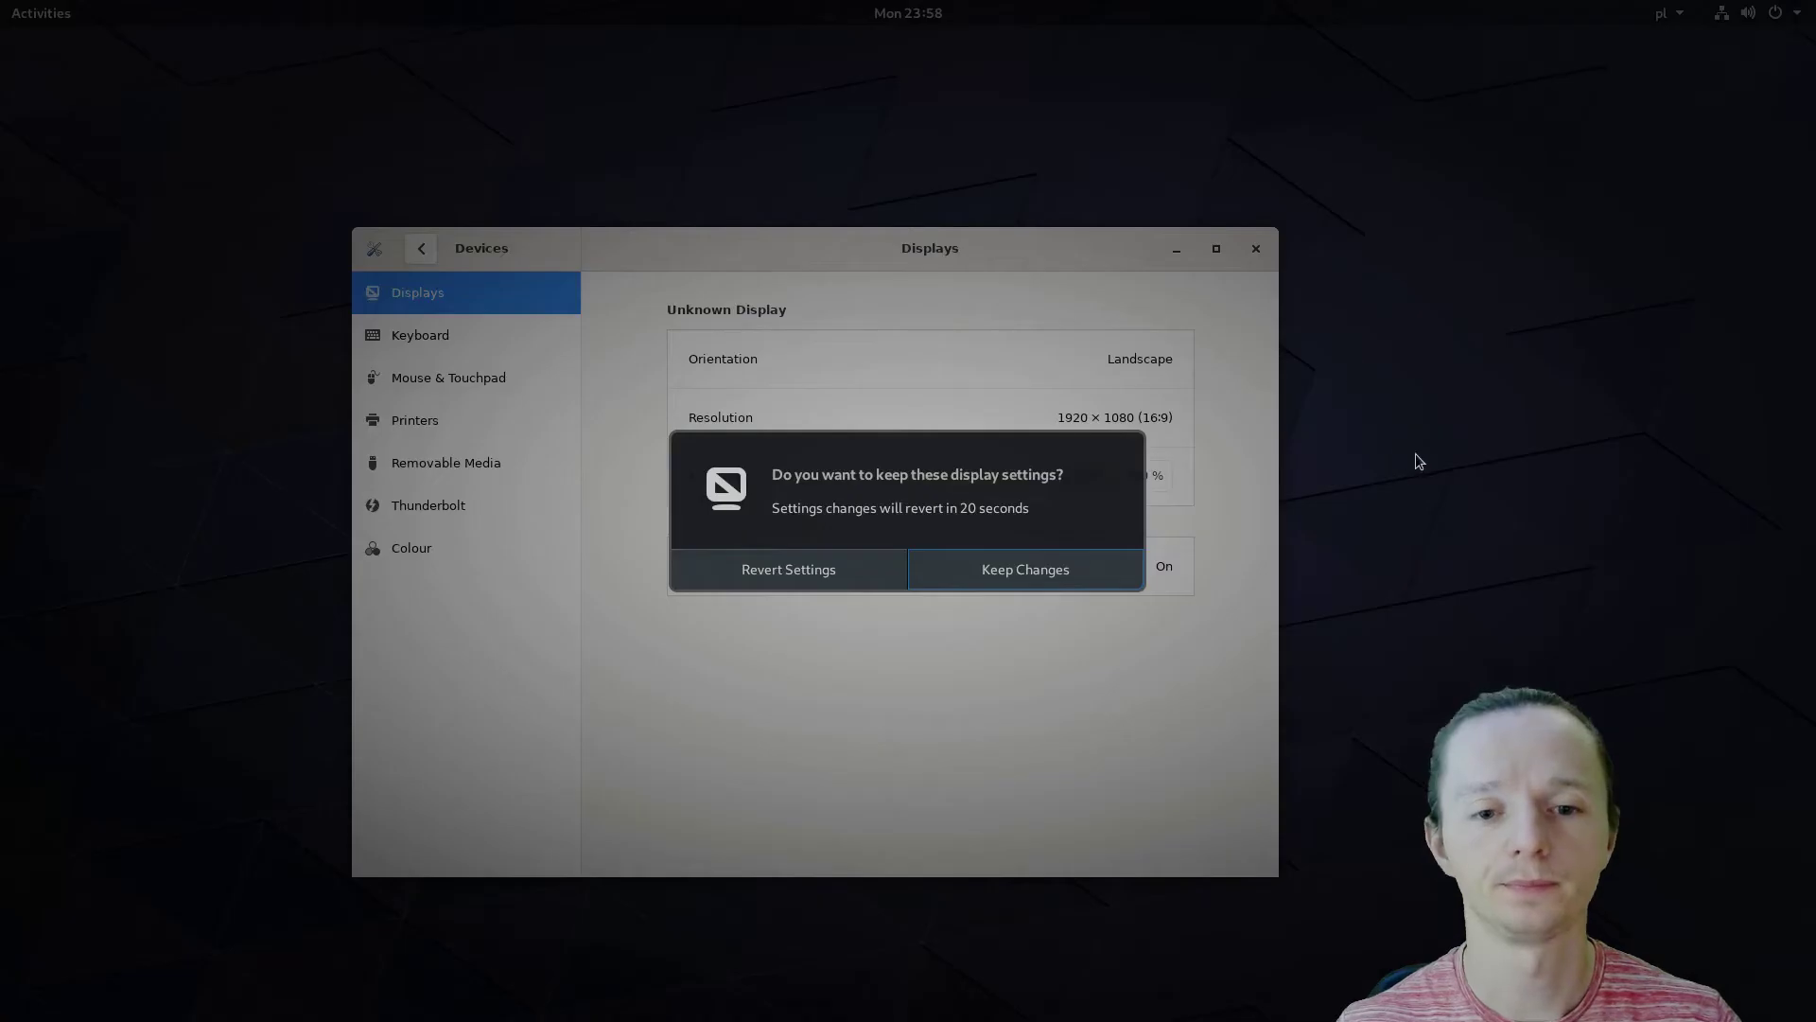
pyautogui.click(1017, 575)
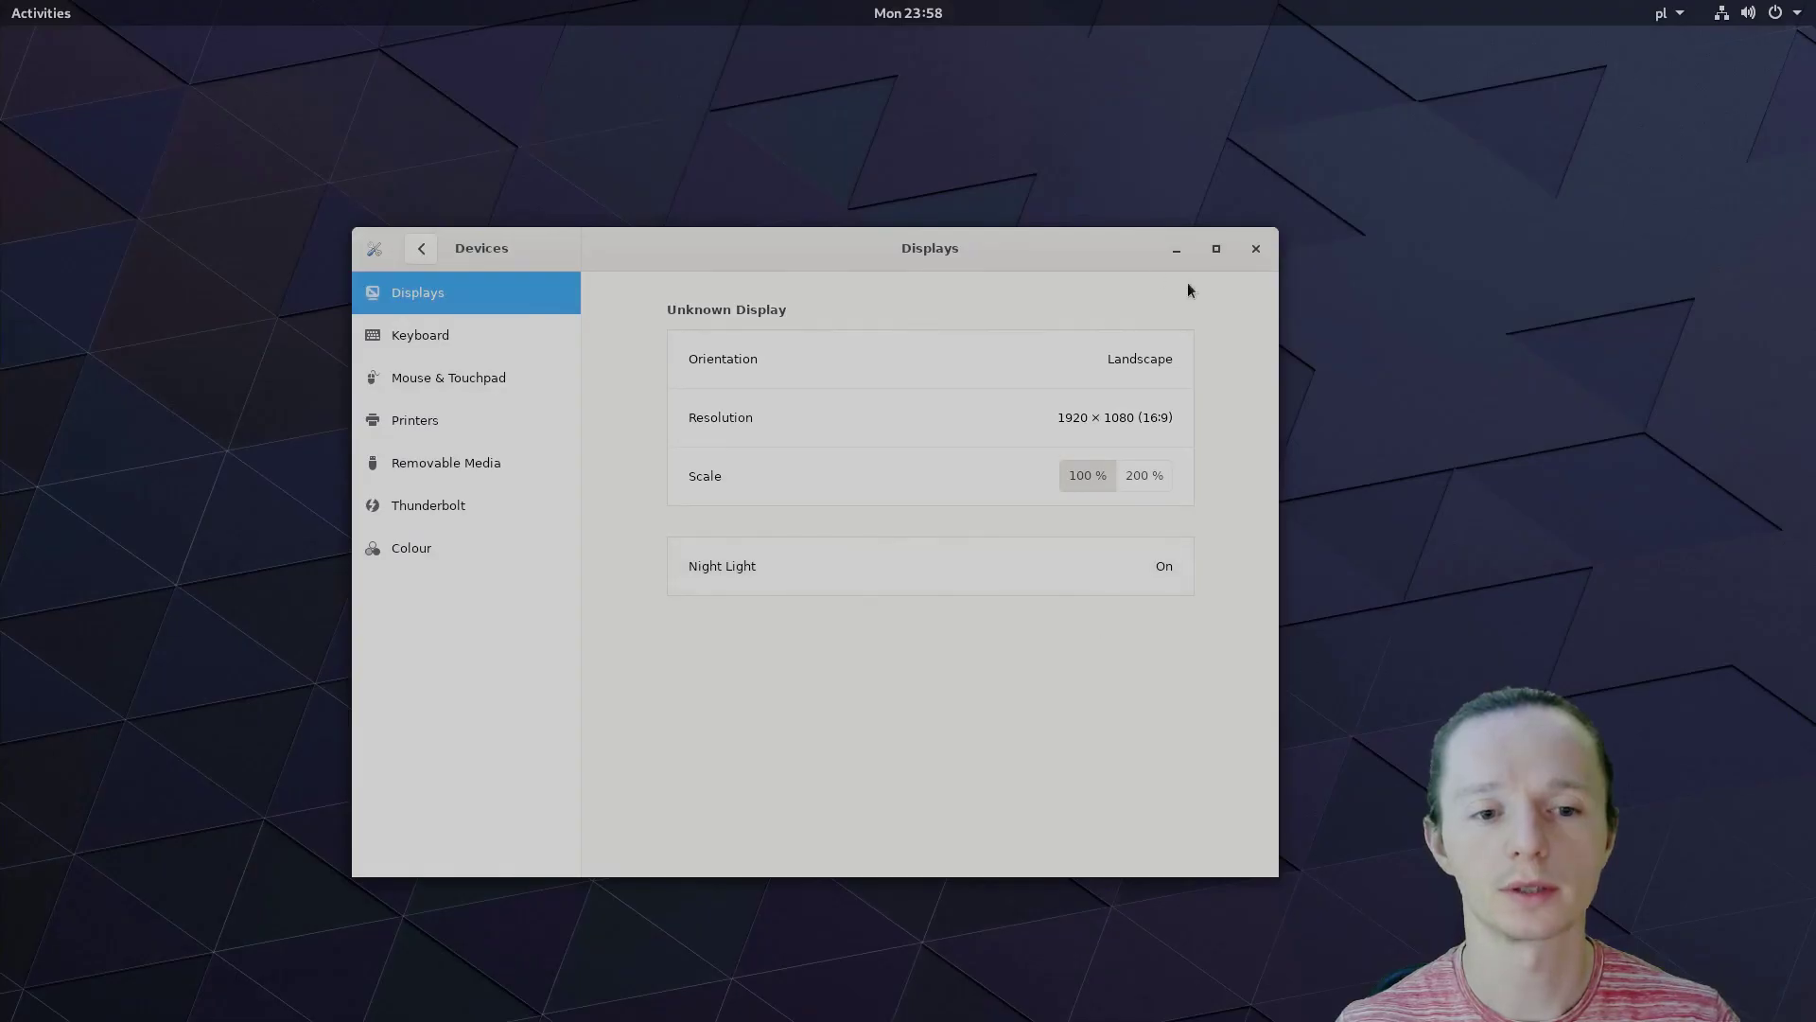
pyautogui.moveTo(1096, 251); pyautogui.dragTo(1275, 160)
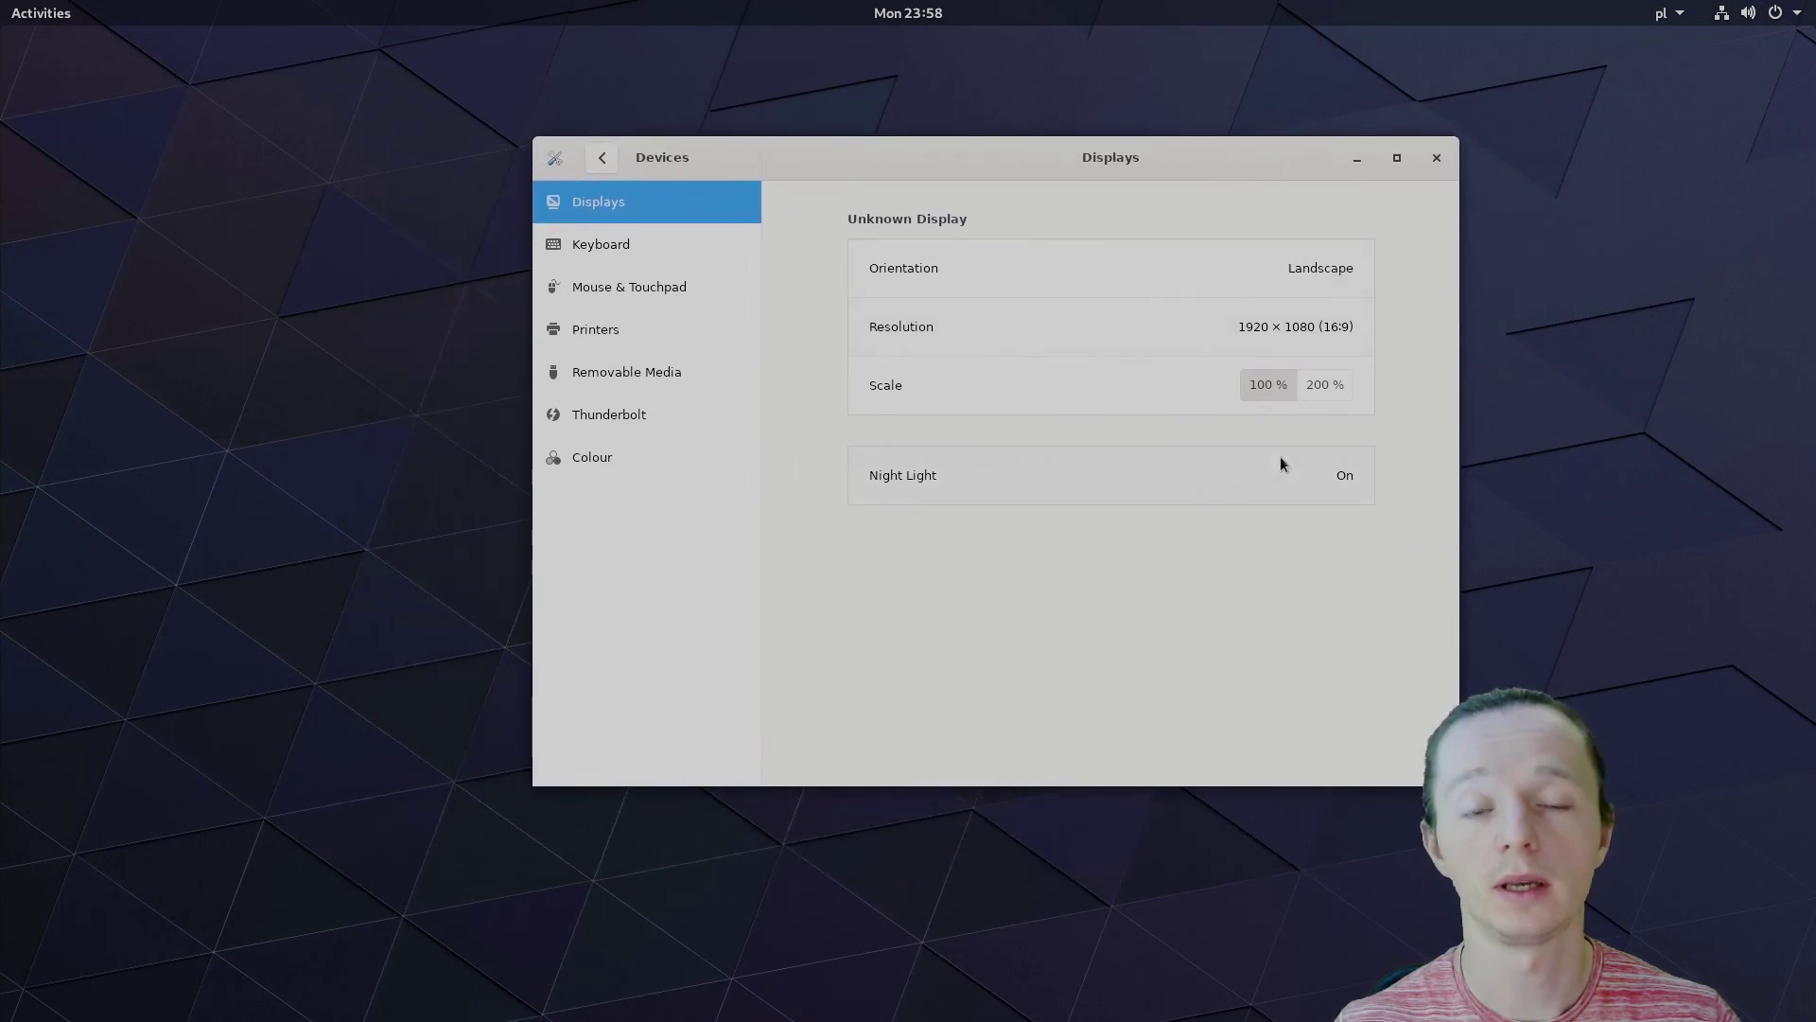
# Close Settings, then open and close the Activities overview and application grid
pyautogui.click(1437, 158)
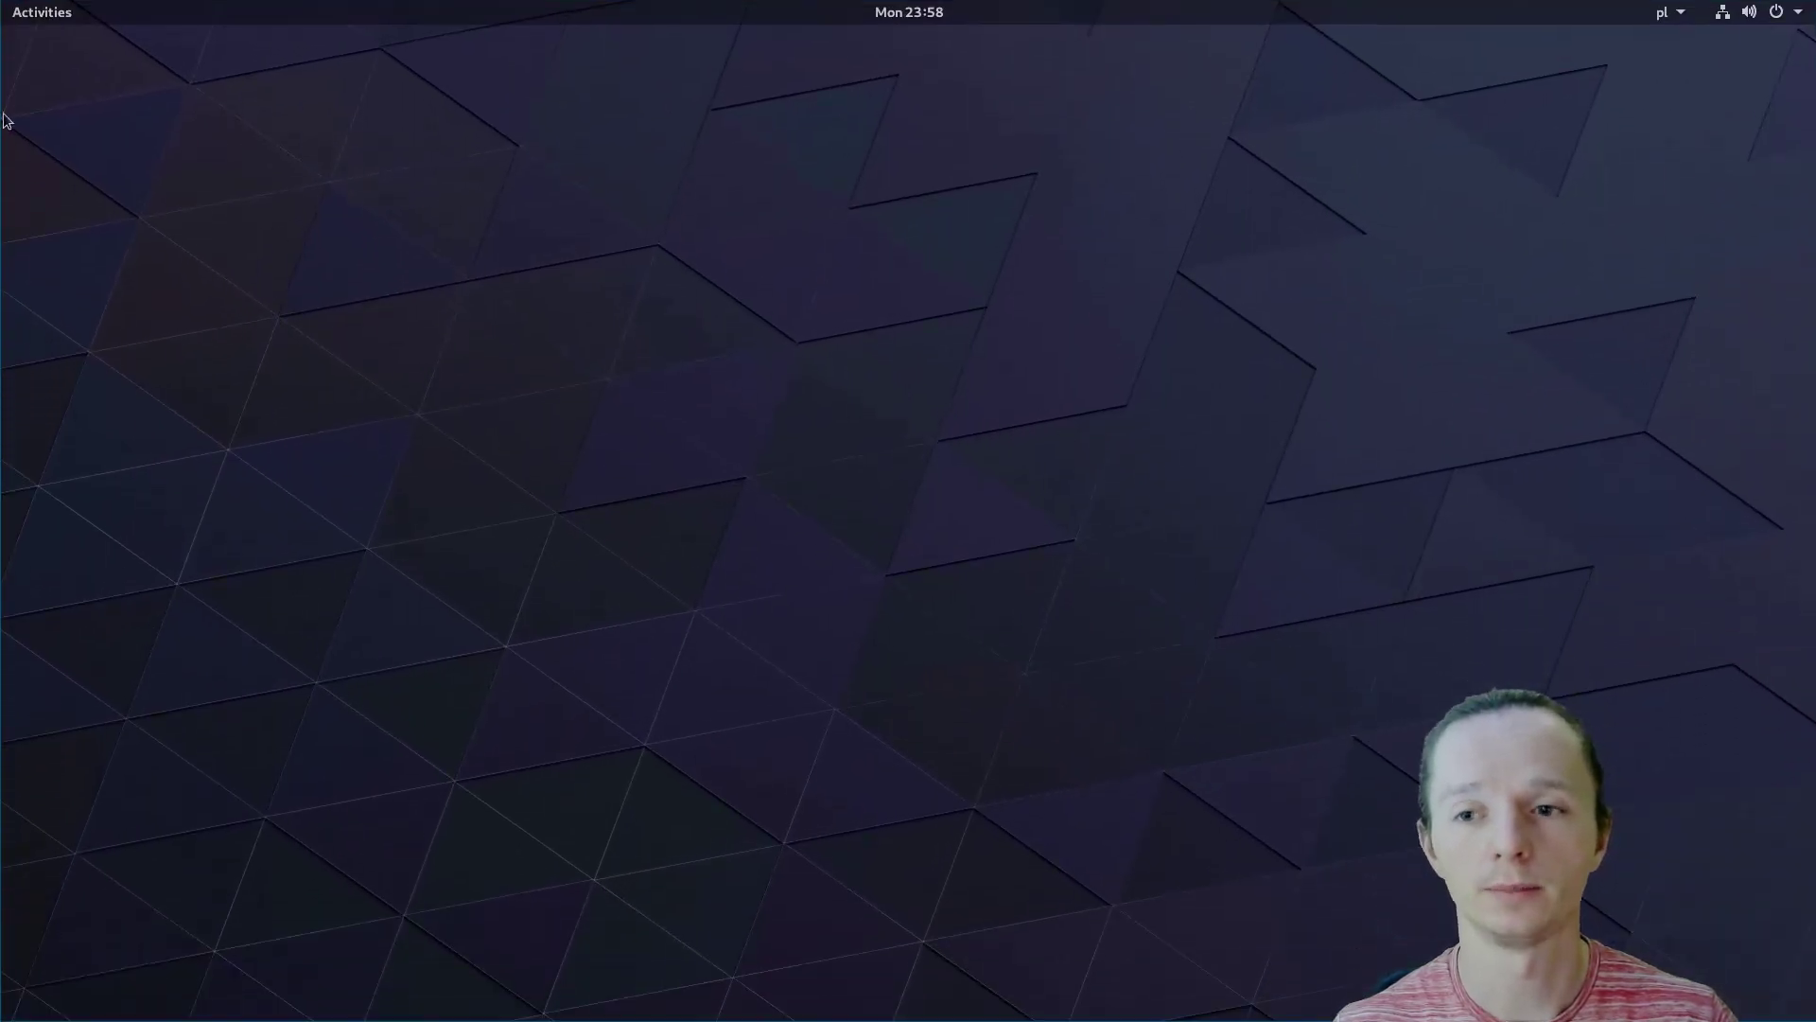
pyautogui.click(41, 11)
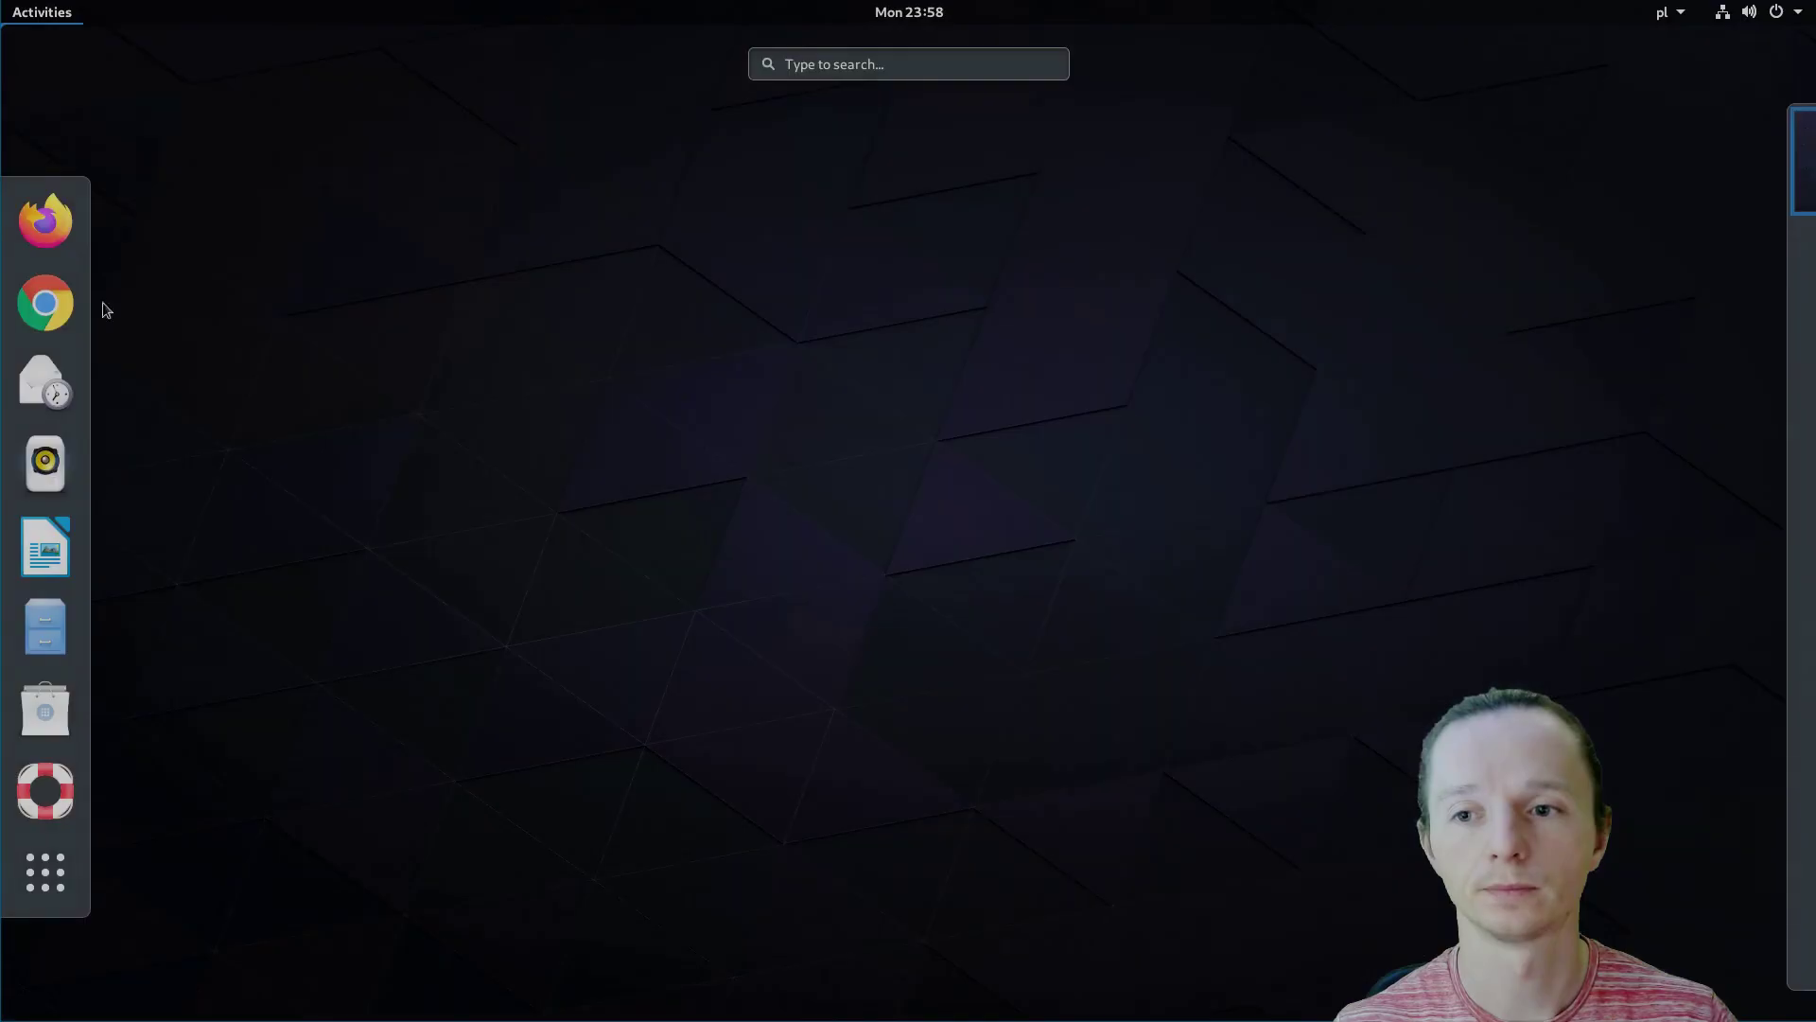
pyautogui.click(44, 872)
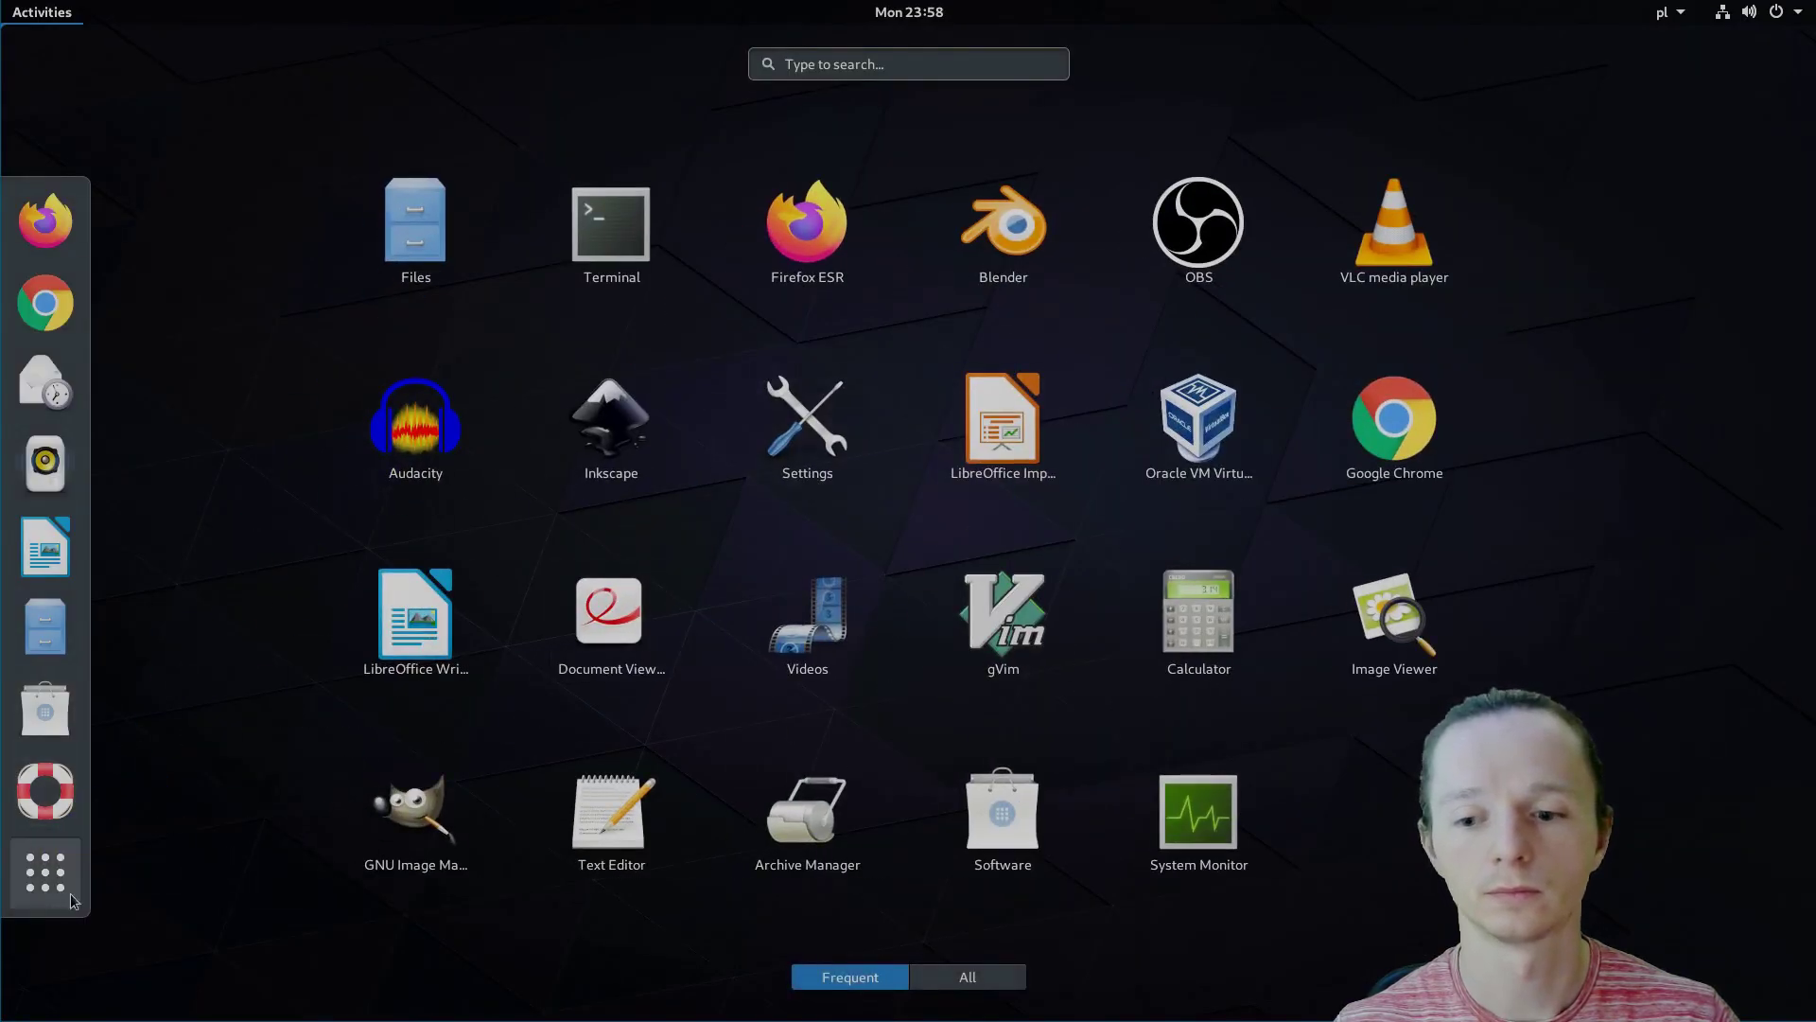
pyautogui.click(45, 871)
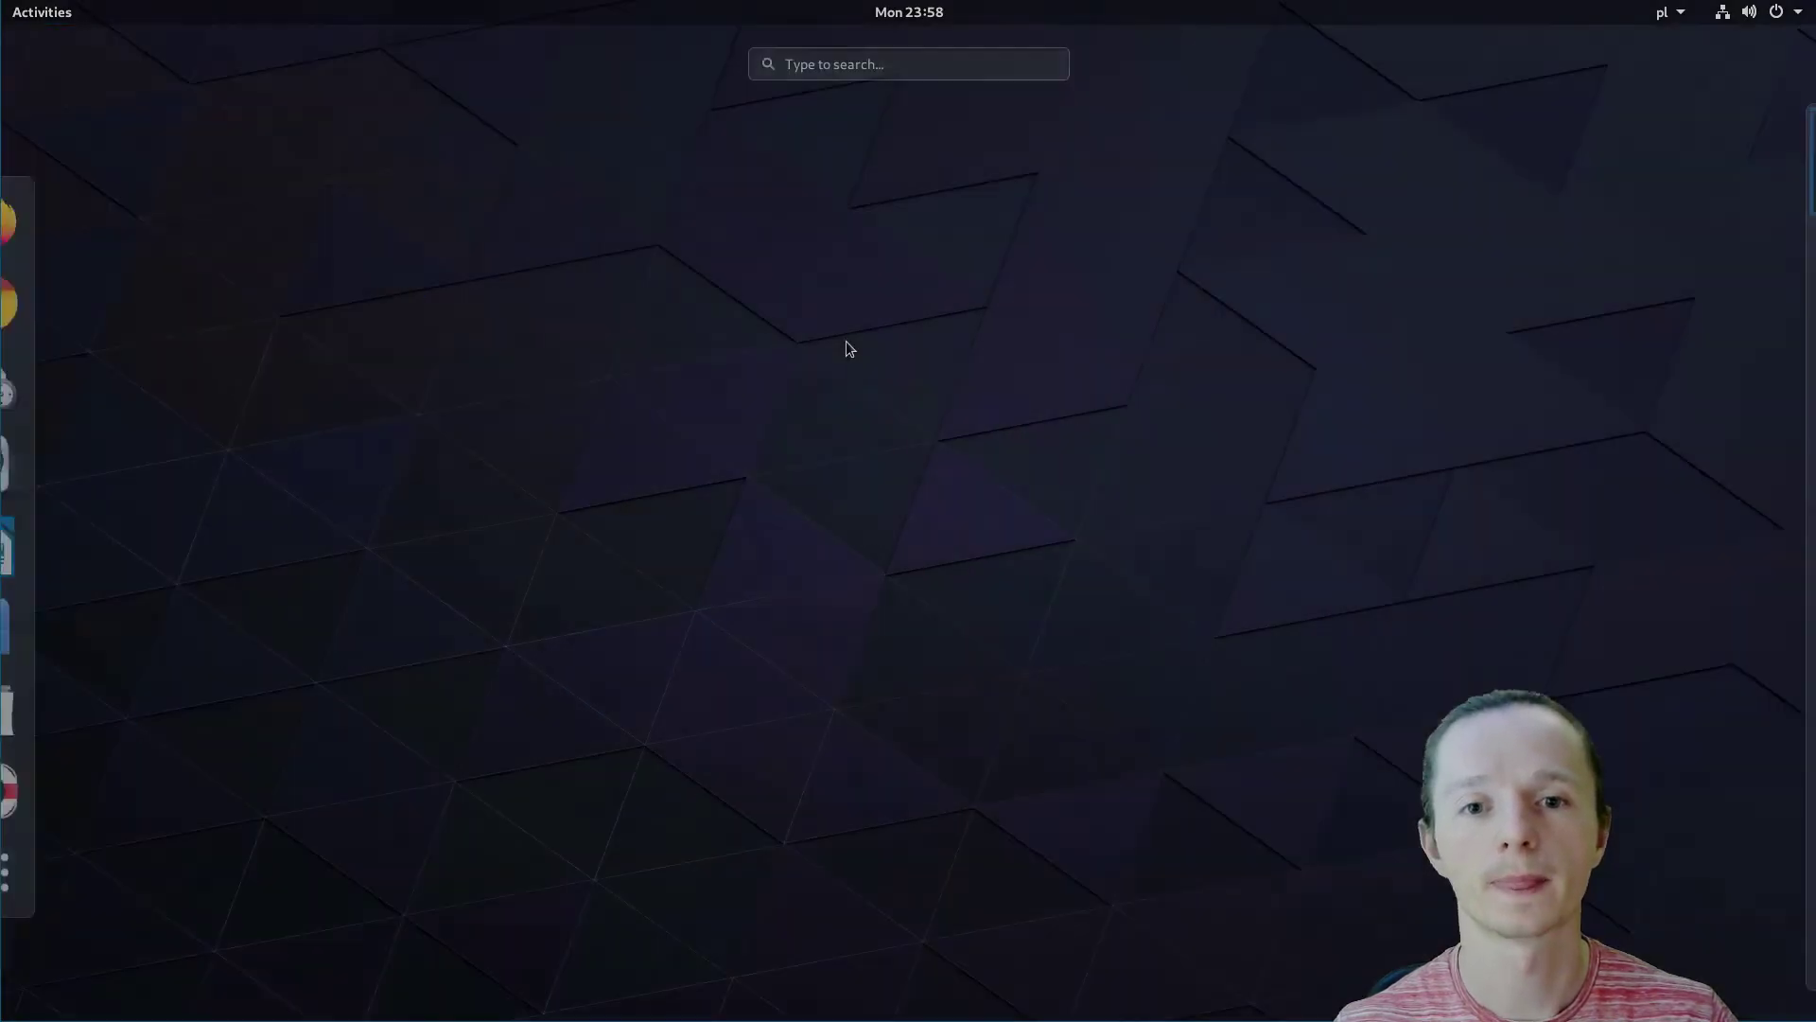
pyautogui.click(848, 572)
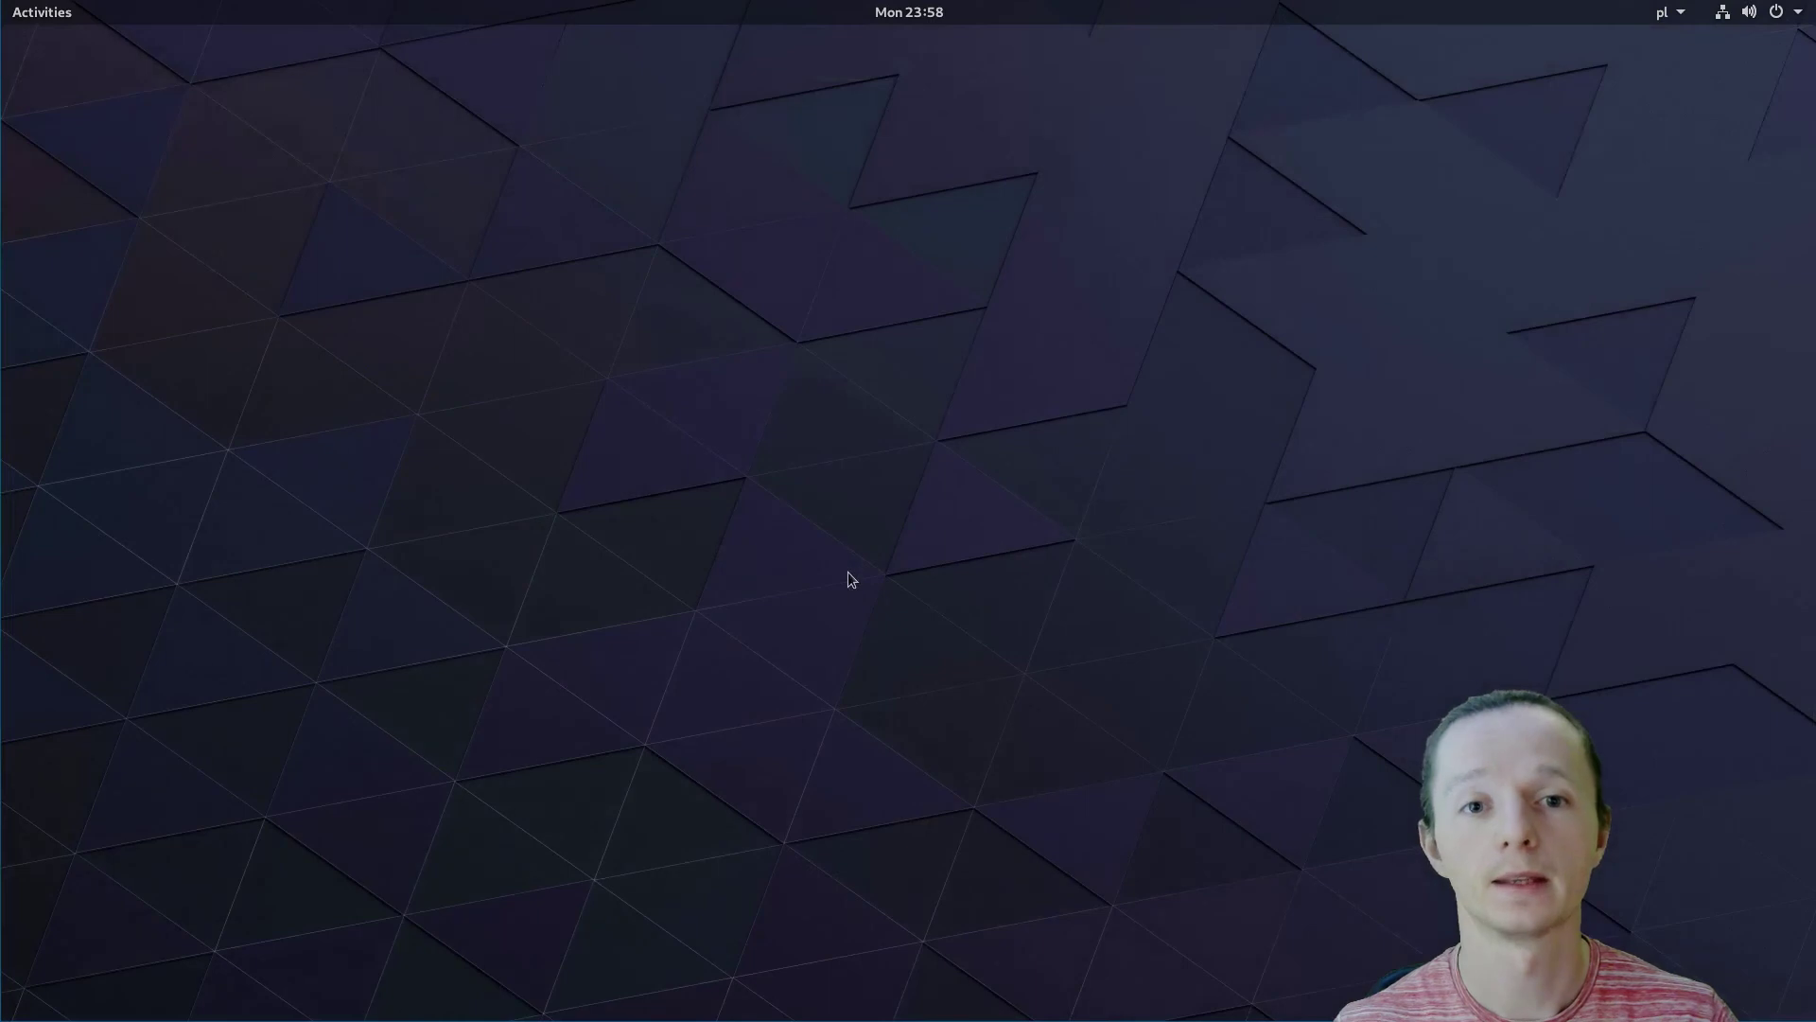